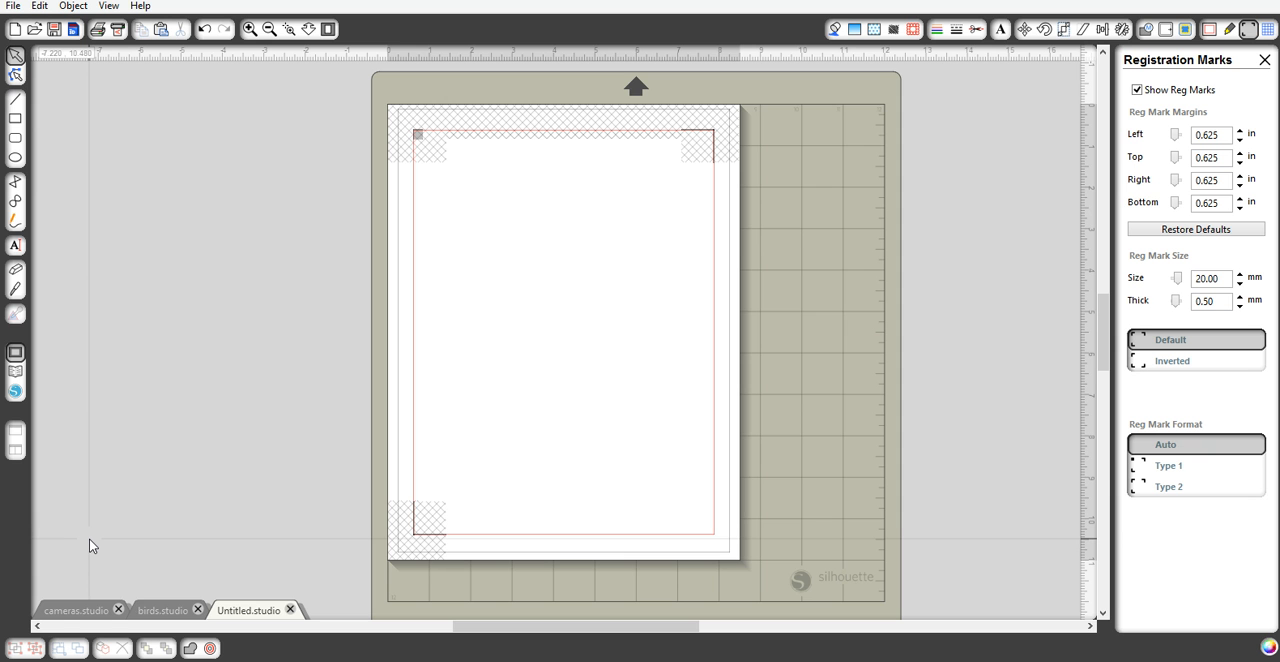
- Browse the camera sheet and bow designs in the library's CP-MaggieHolmes folder, then return to the blank page
click(16, 372)
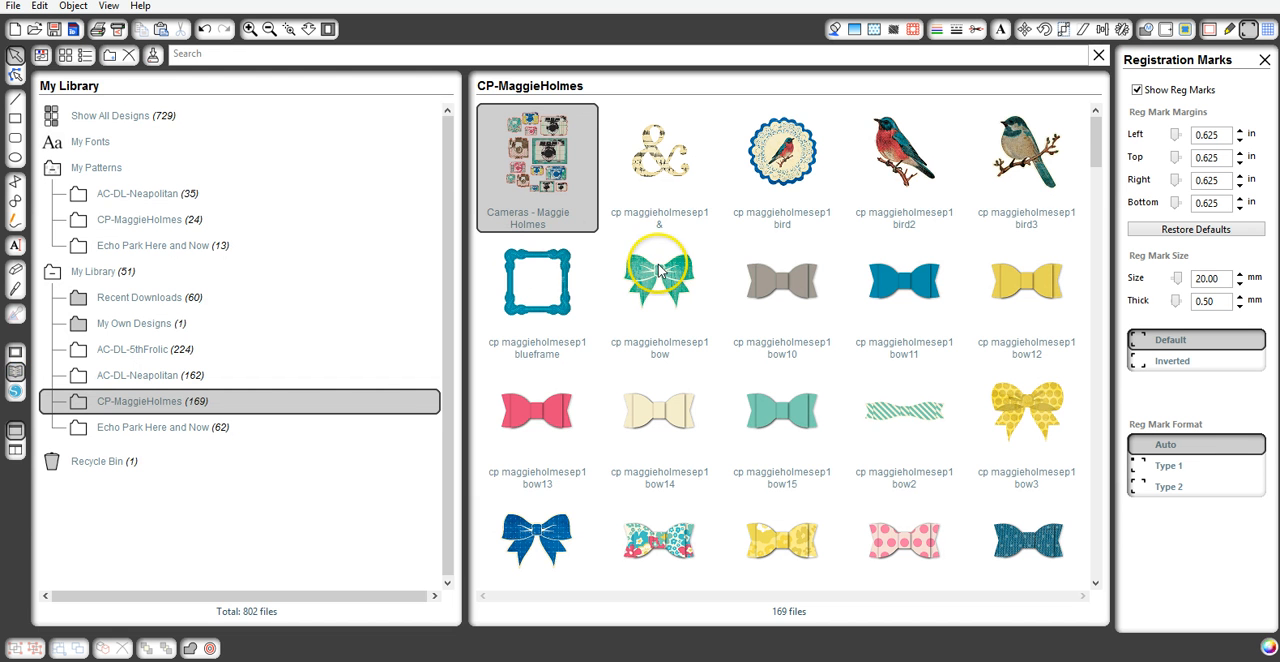
click(720, 302)
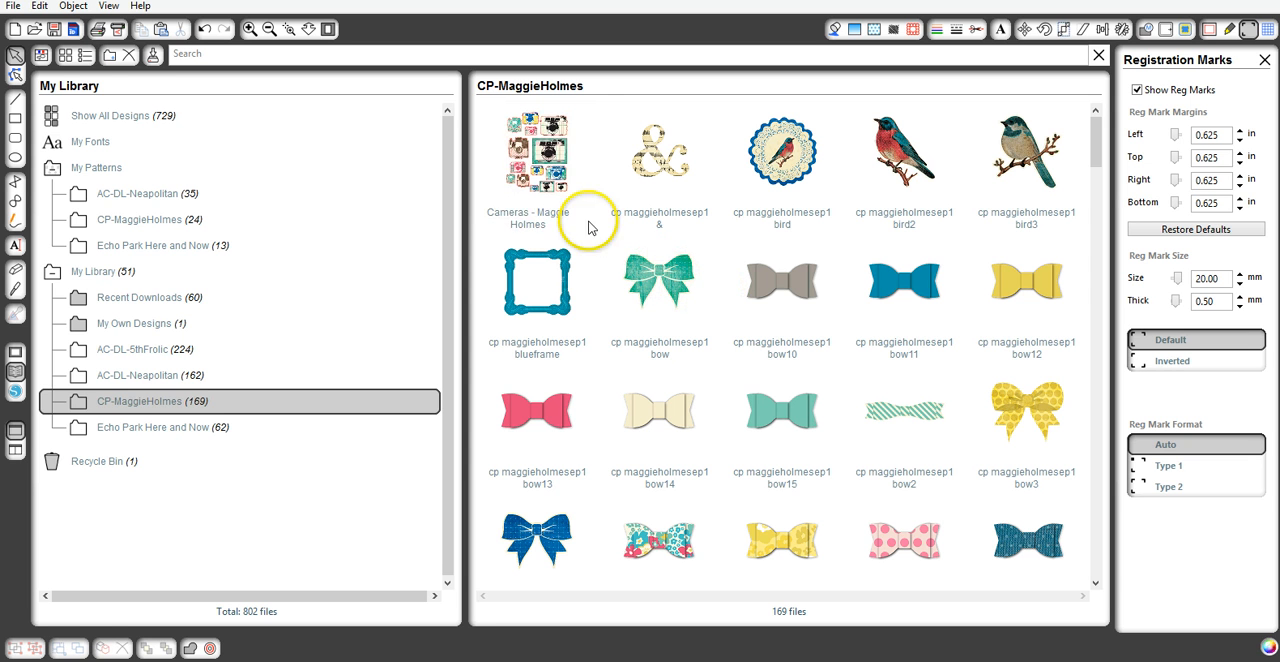
click(548, 180)
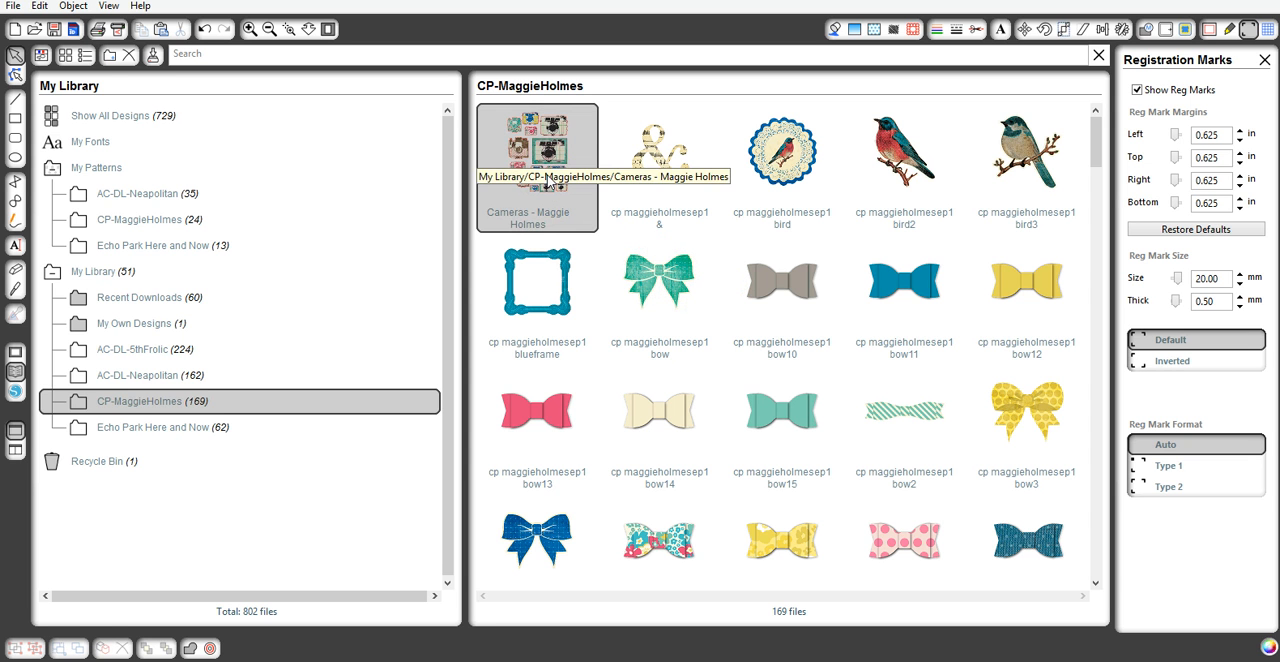
click(572, 146)
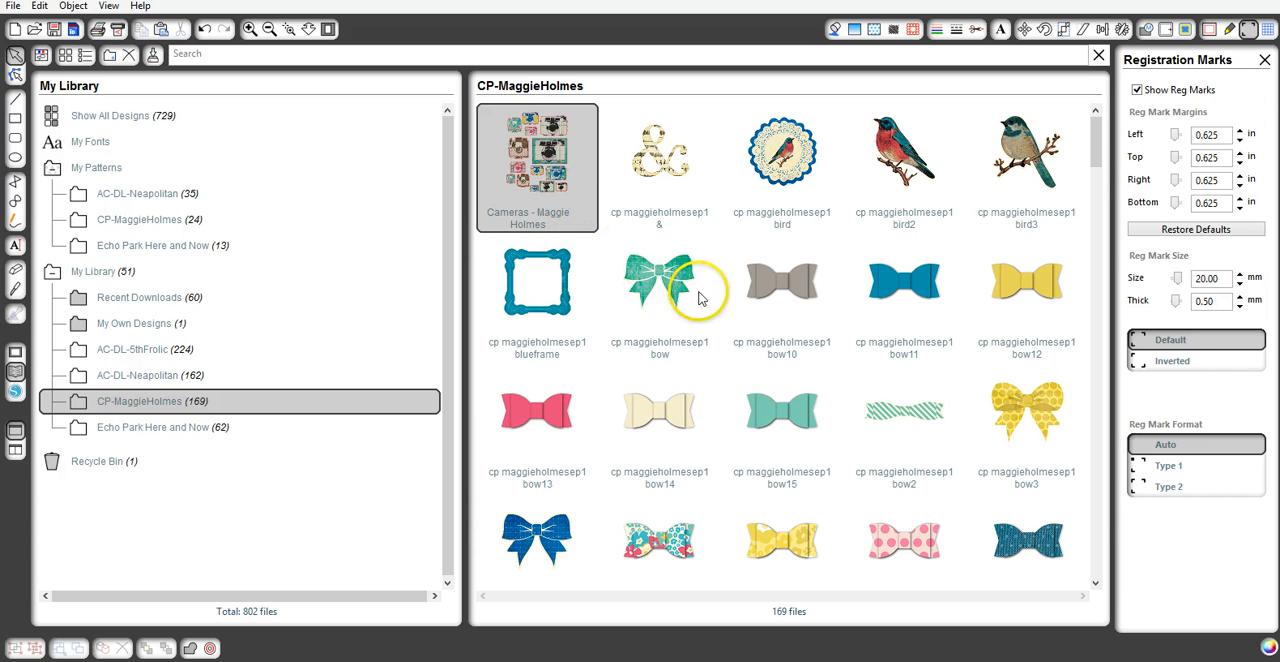
click(786, 242)
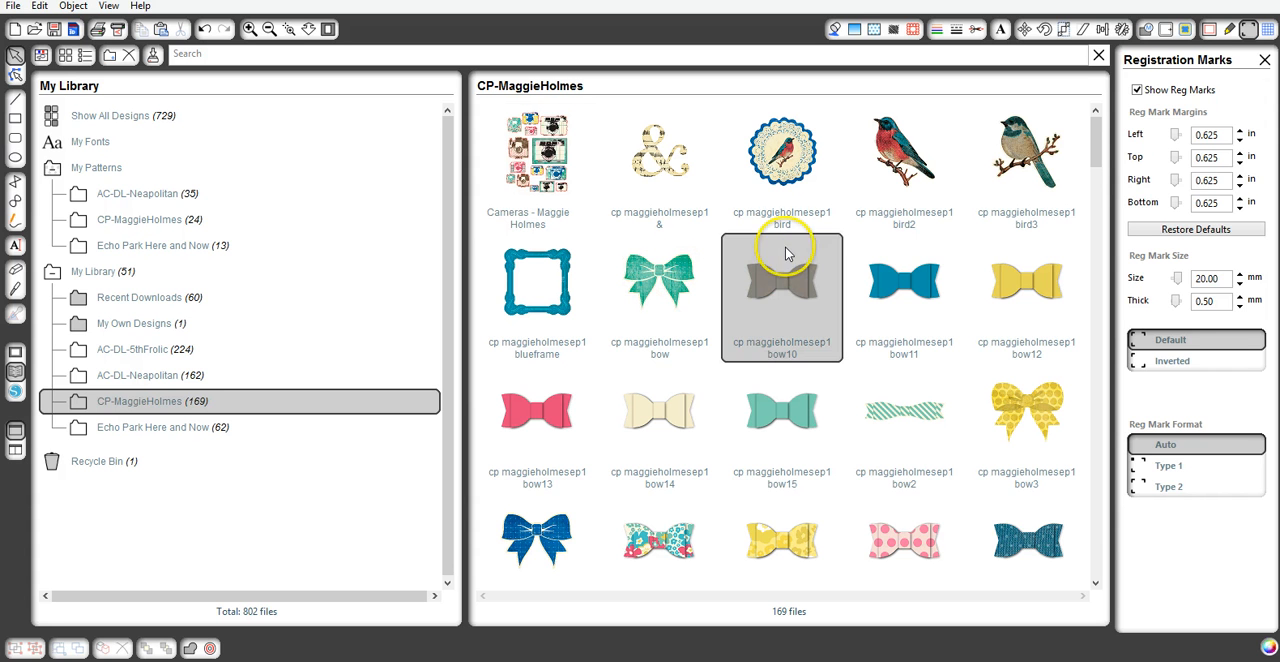
click(686, 296)
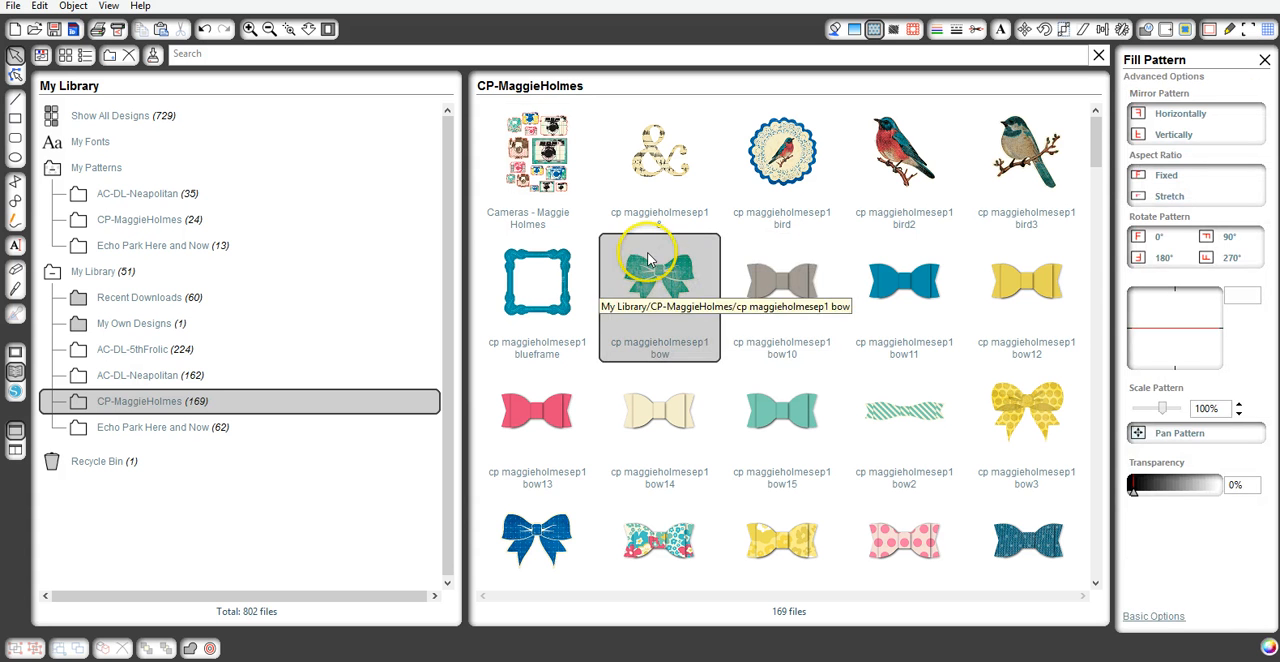
click(562, 172)
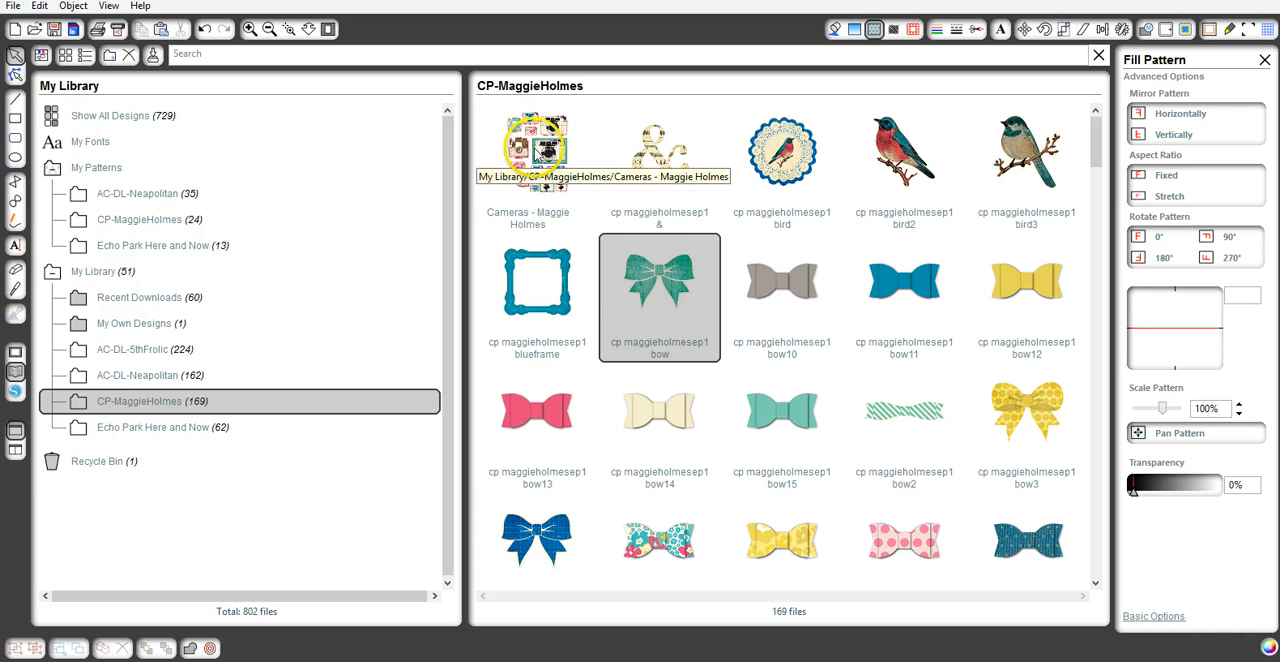
click(659, 257)
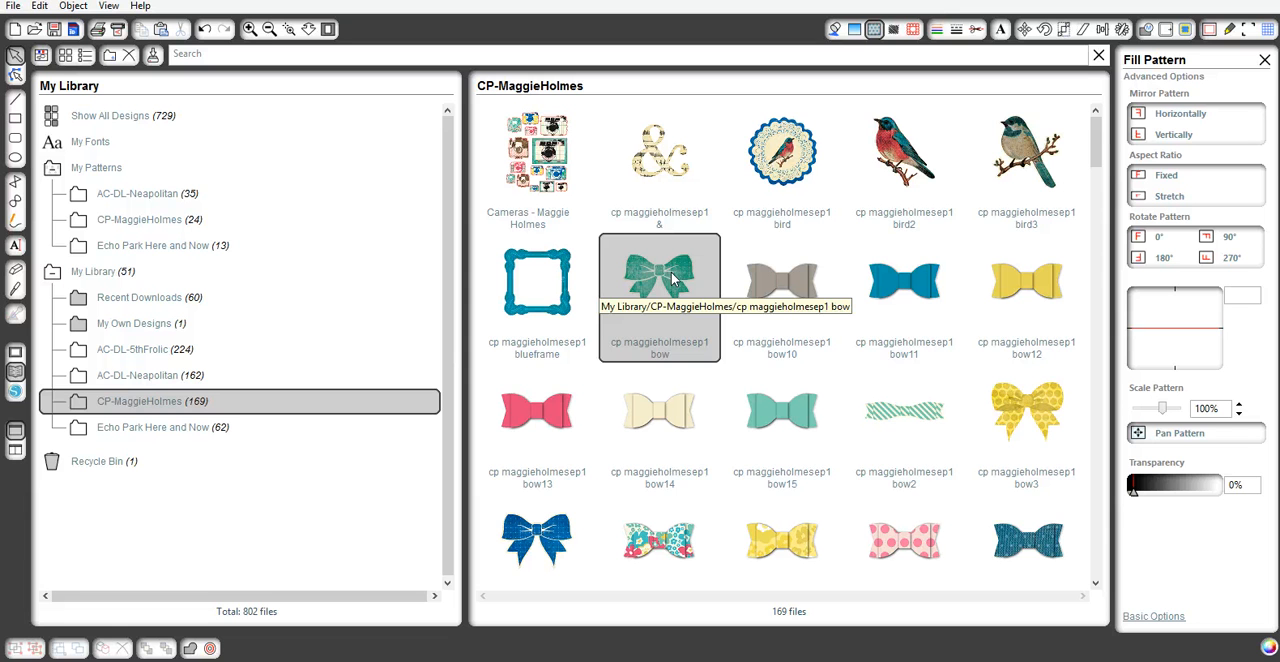
click(15, 352)
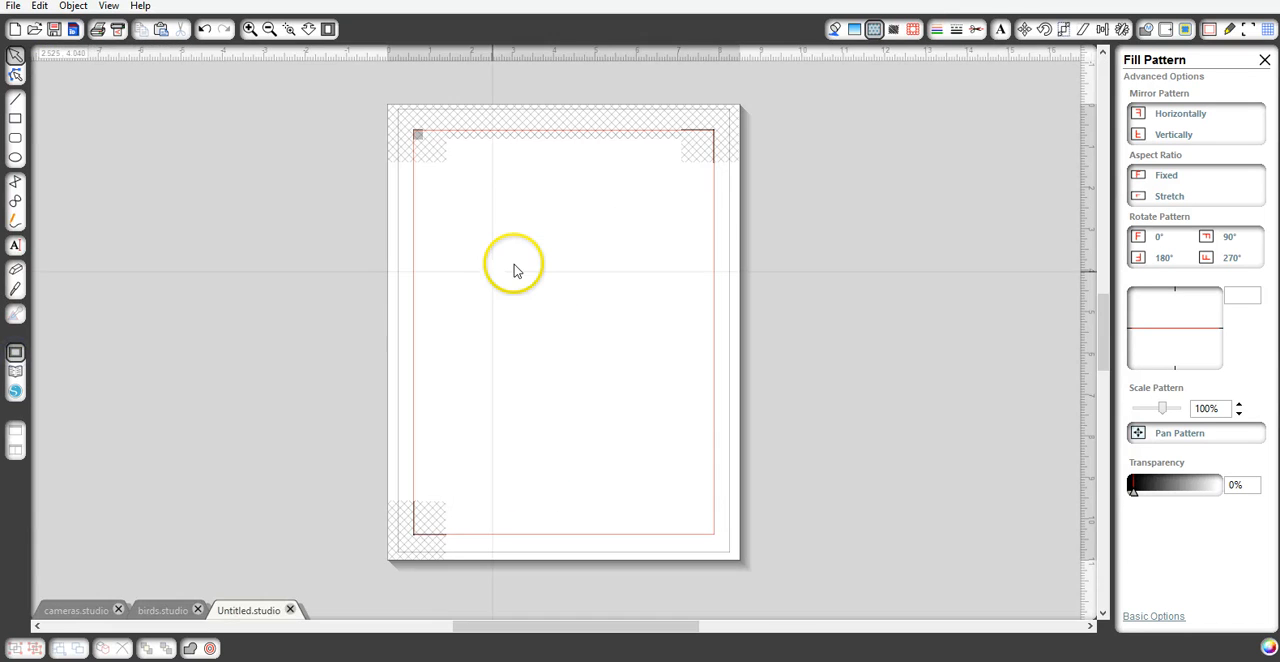
- Review the page size and cutting mat settings, and toggle the registration marks off and back on
click(1250, 57)
click(1208, 29)
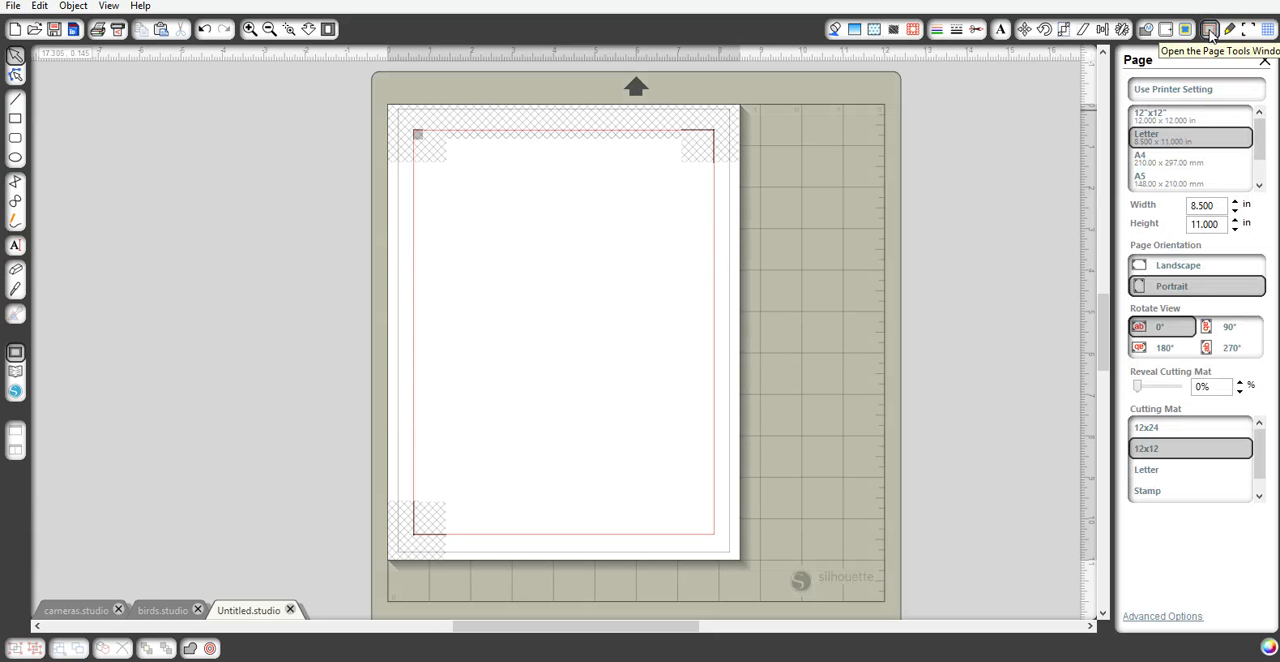
click(1170, 118)
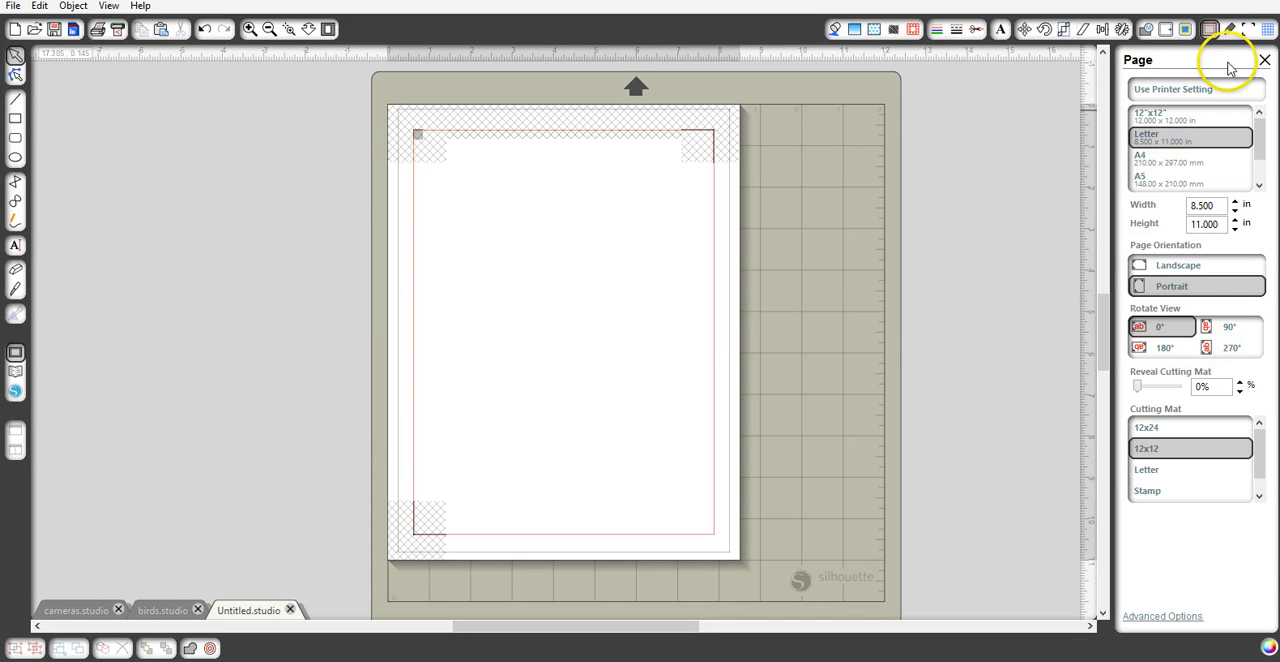
click(1248, 32)
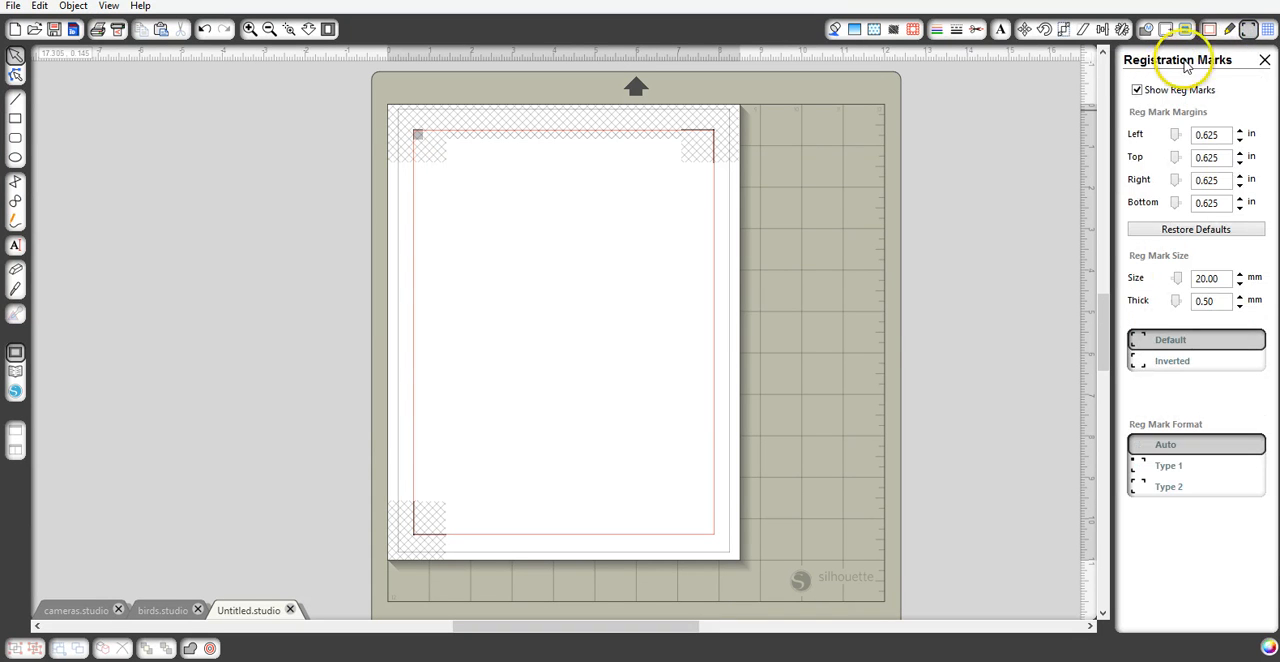
click(1137, 91)
click(1137, 91)
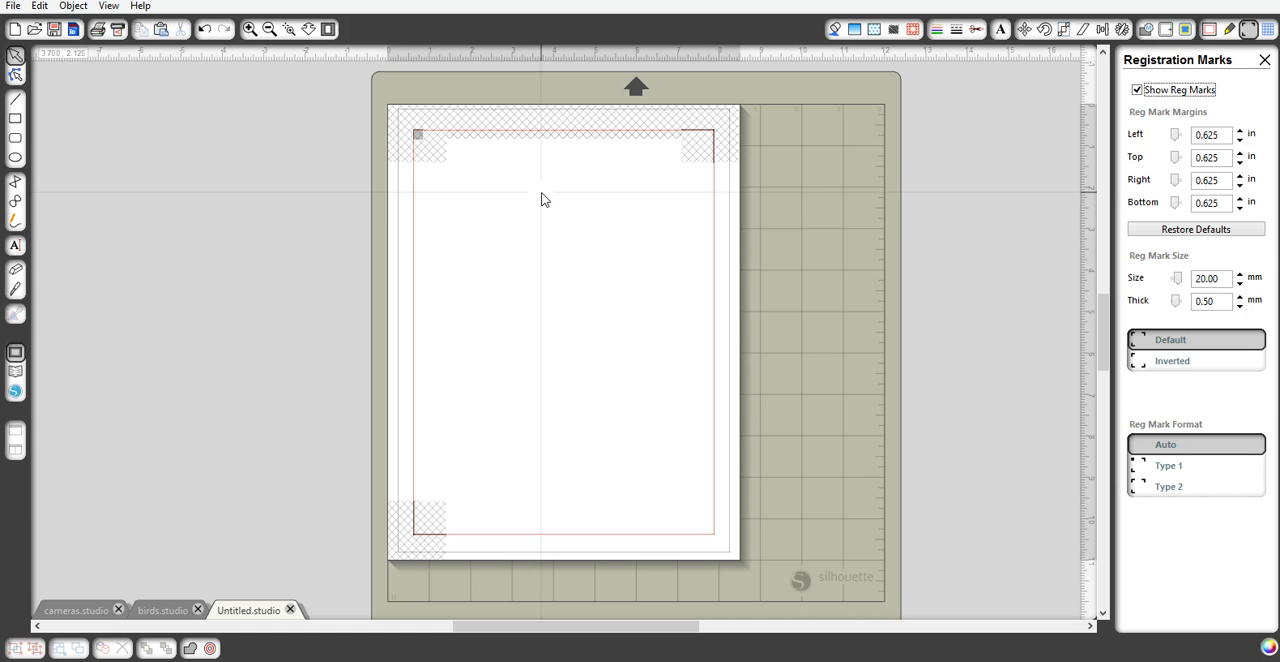
- Add the green bow "cp maggieholmesep1 bow" from the library and place it in the page's upper-left area, inside the registration marks
click(14, 376)
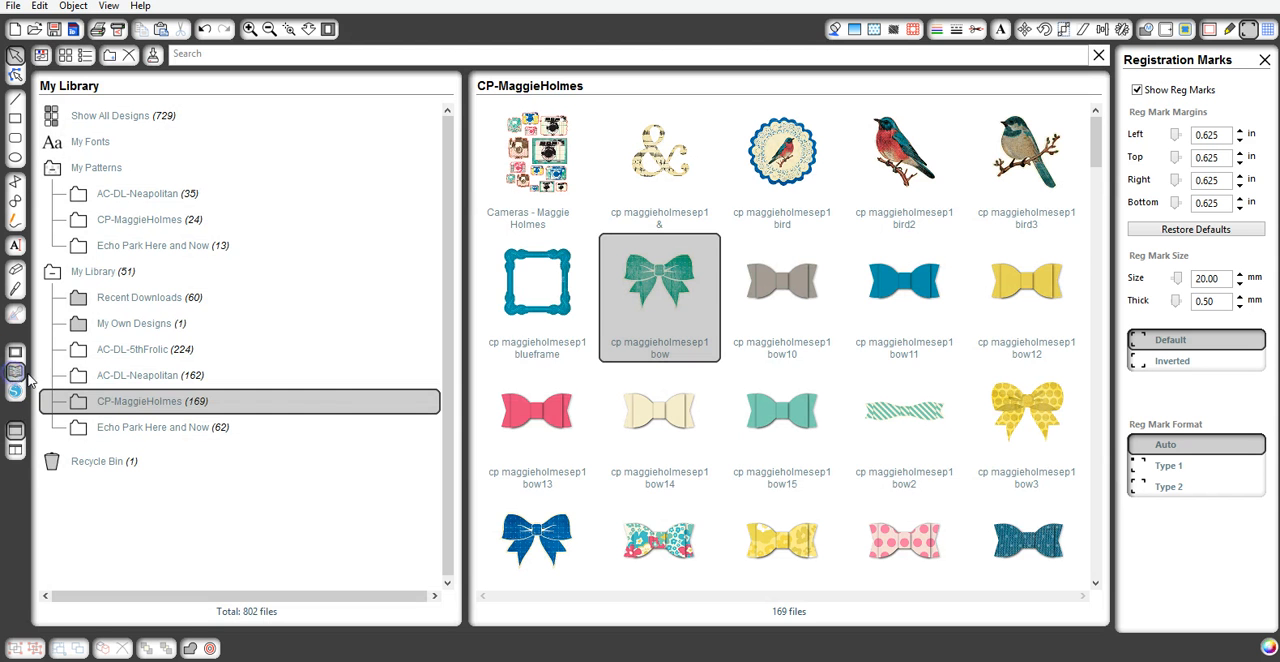
double_click(688, 281)
drag(534, 349, 478, 170)
click(126, 333)
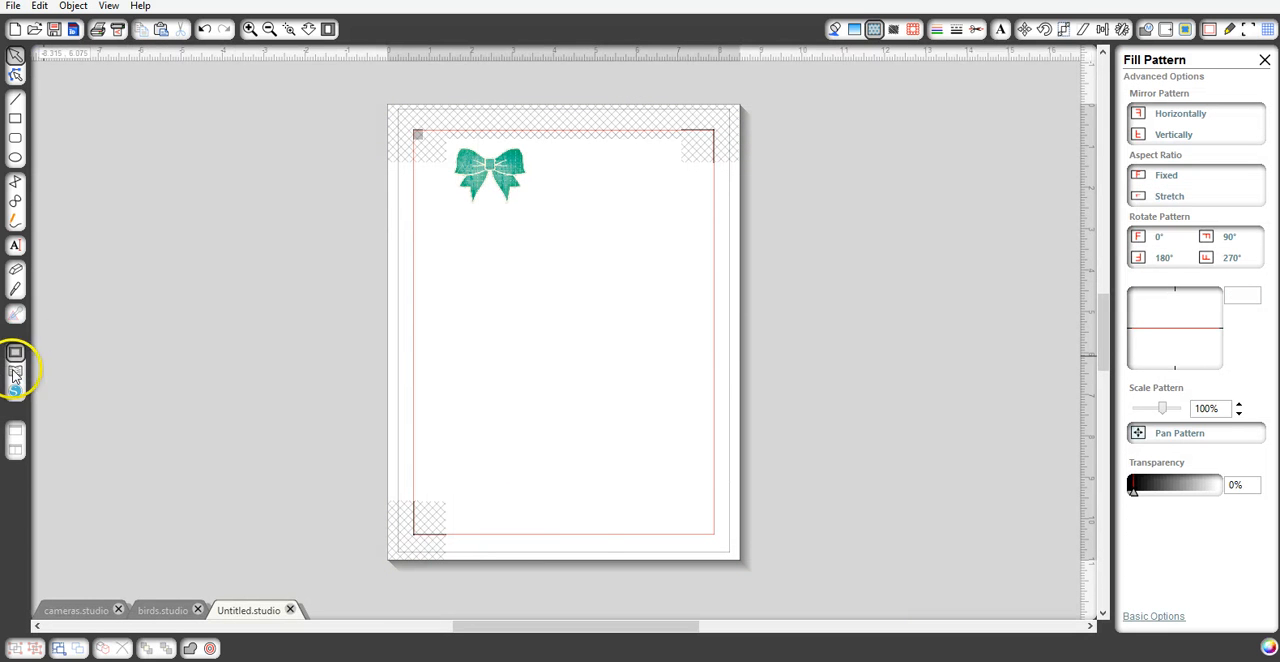
click(512, 166)
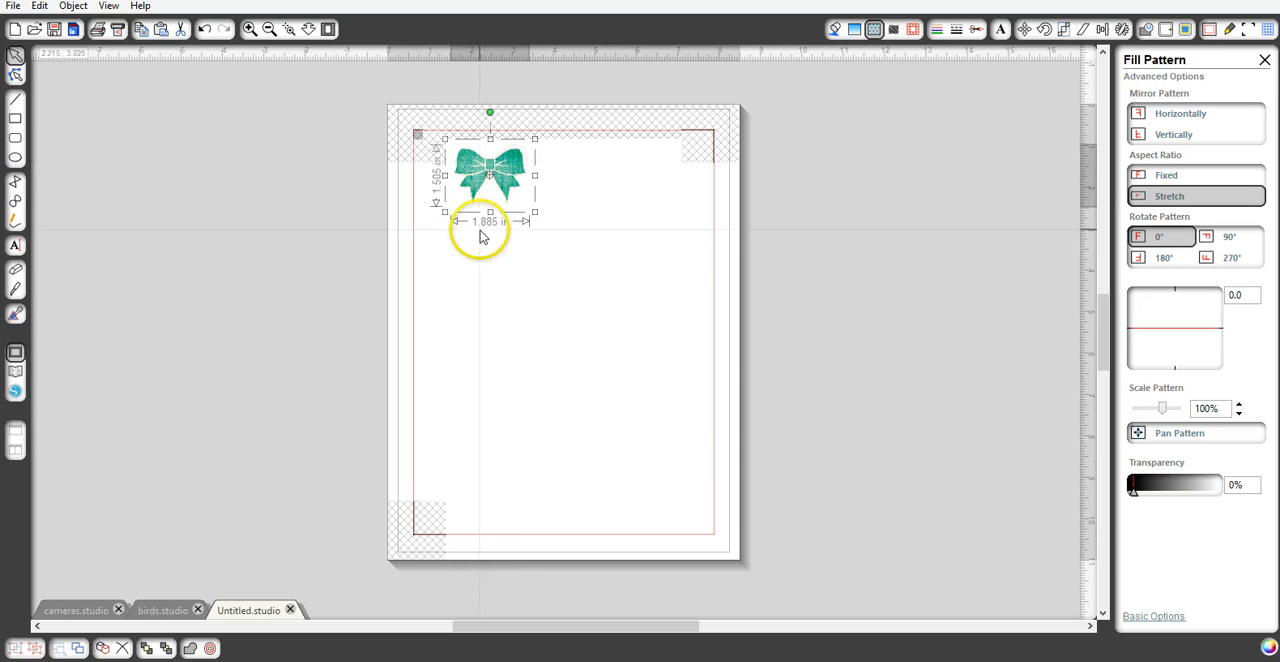
click(476, 264)
- Add the grey bow10 and blue bow11 from the library and line them up beside the green bow, blue first
click(15, 371)
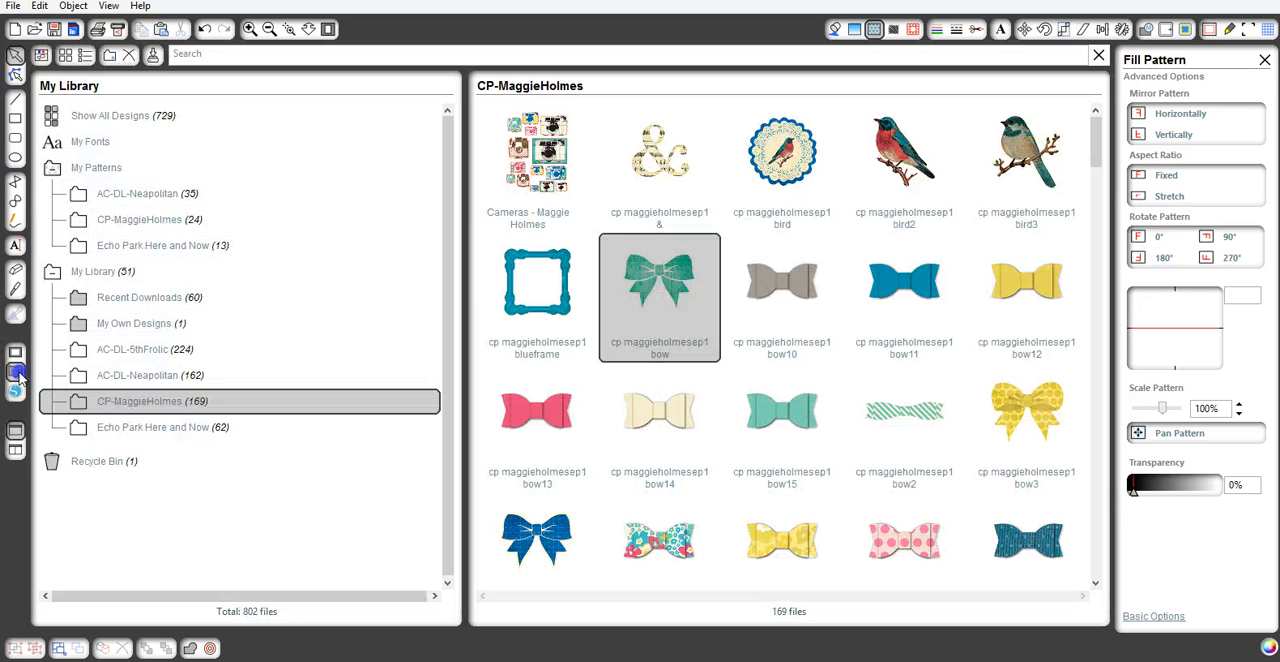
double_click(754, 288)
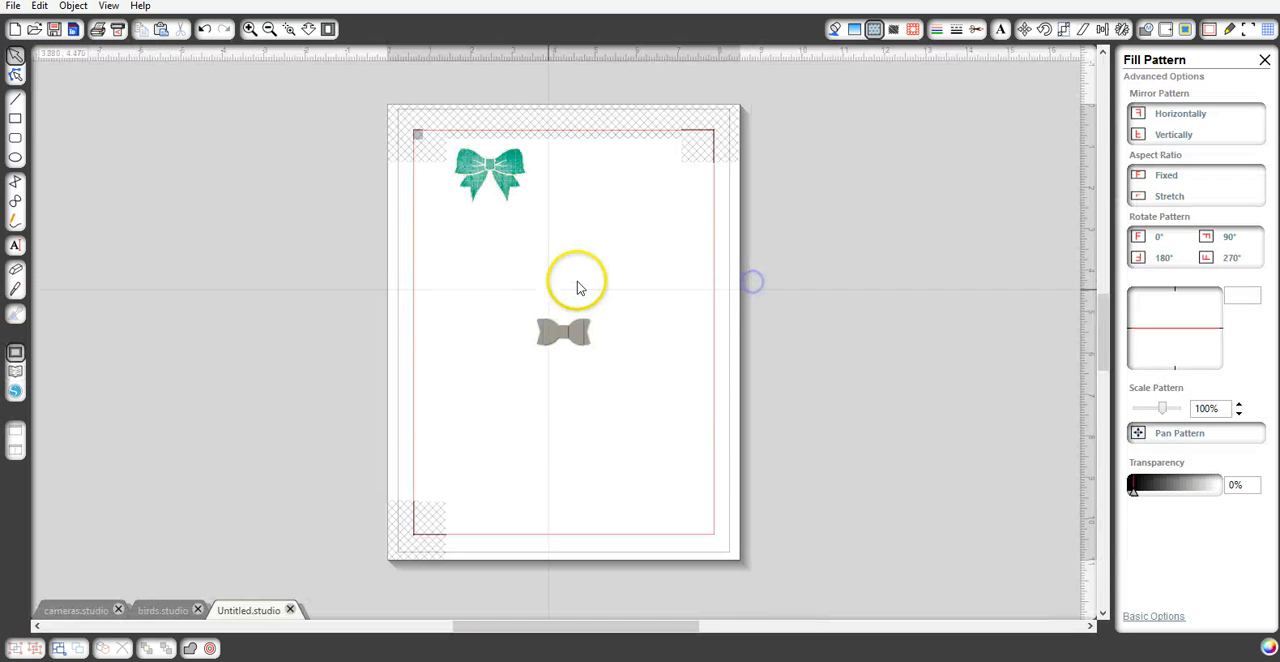
click(15, 371)
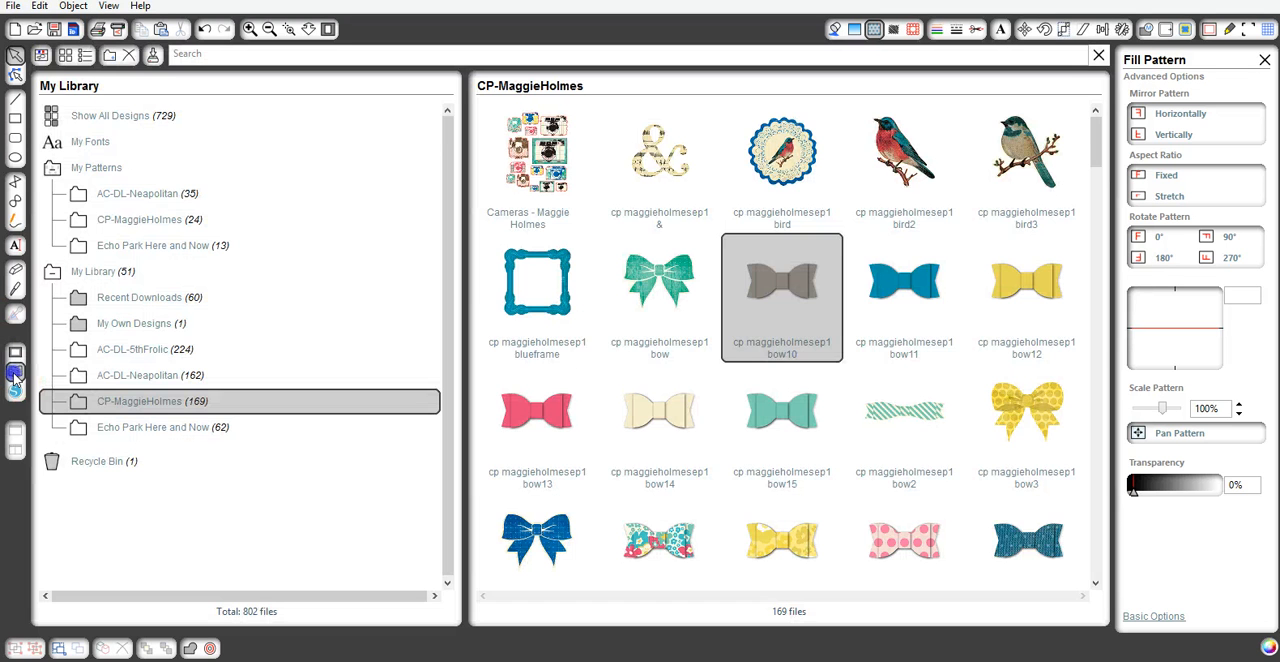
double_click(893, 290)
click(552, 355)
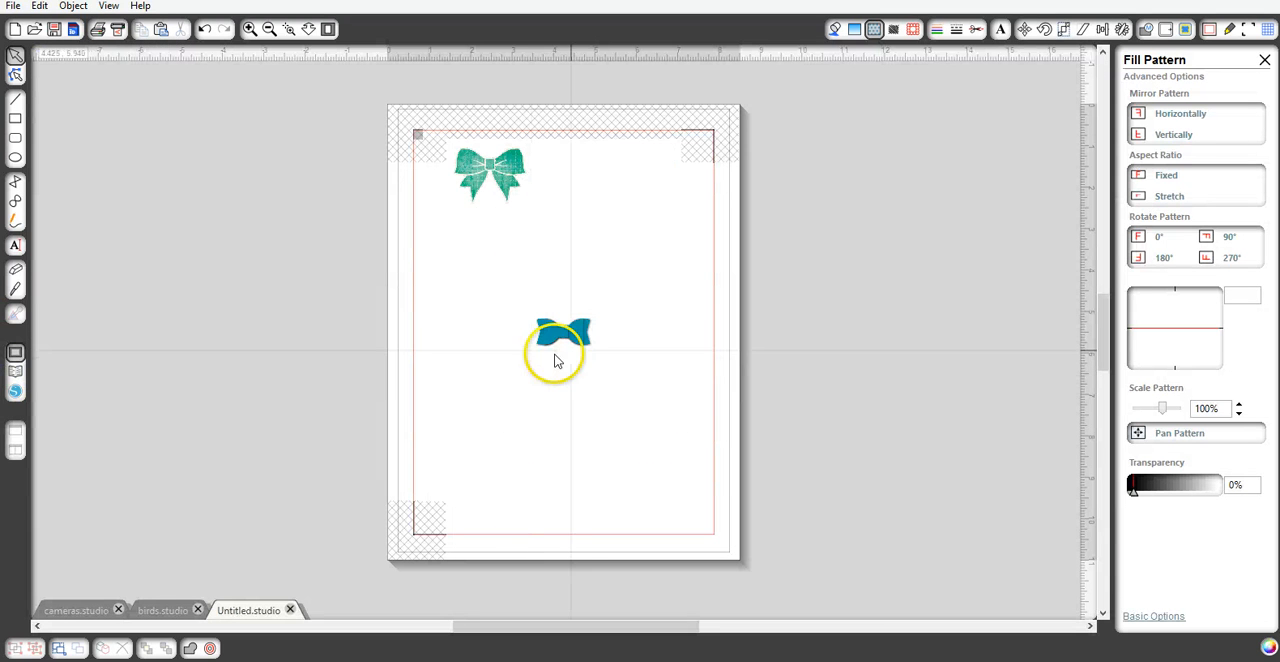
drag(585, 338, 592, 168)
drag(565, 330, 630, 162)
click(623, 218)
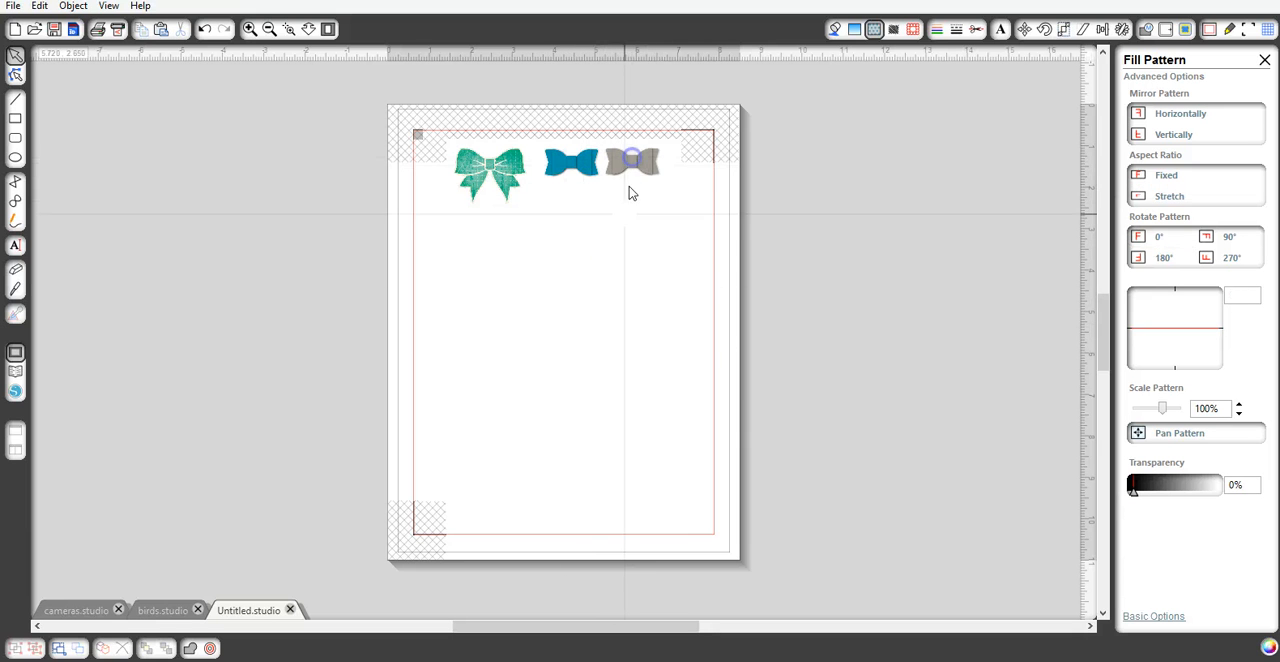
- Add the yellow bow12 from the library and place it below and right of the grey bow, clear of the hatched corner
click(15, 390)
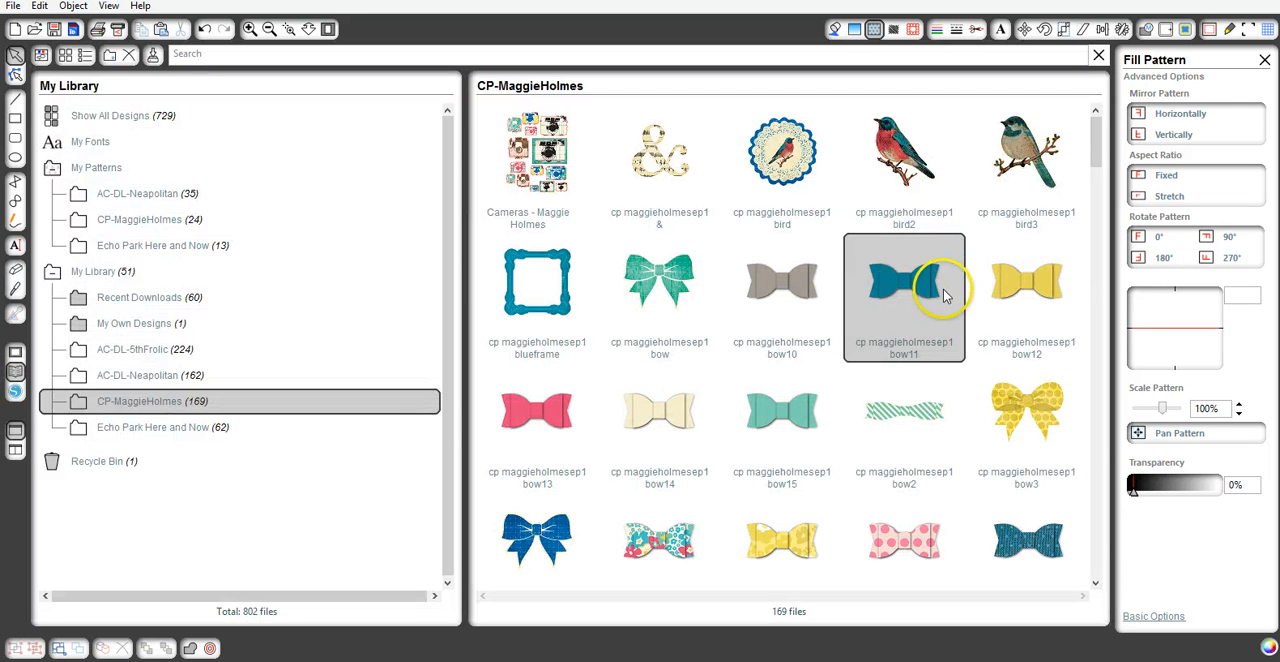
click(1005, 290)
double_click(1005, 290)
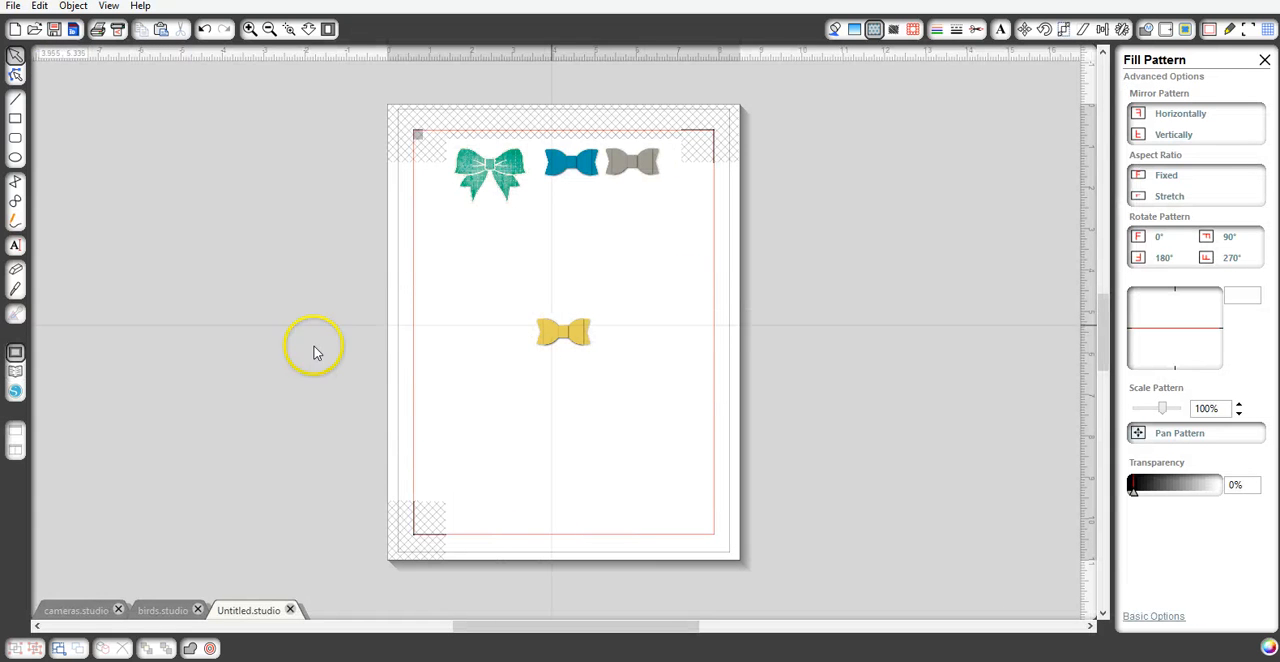
drag(566, 330, 684, 197)
click(680, 246)
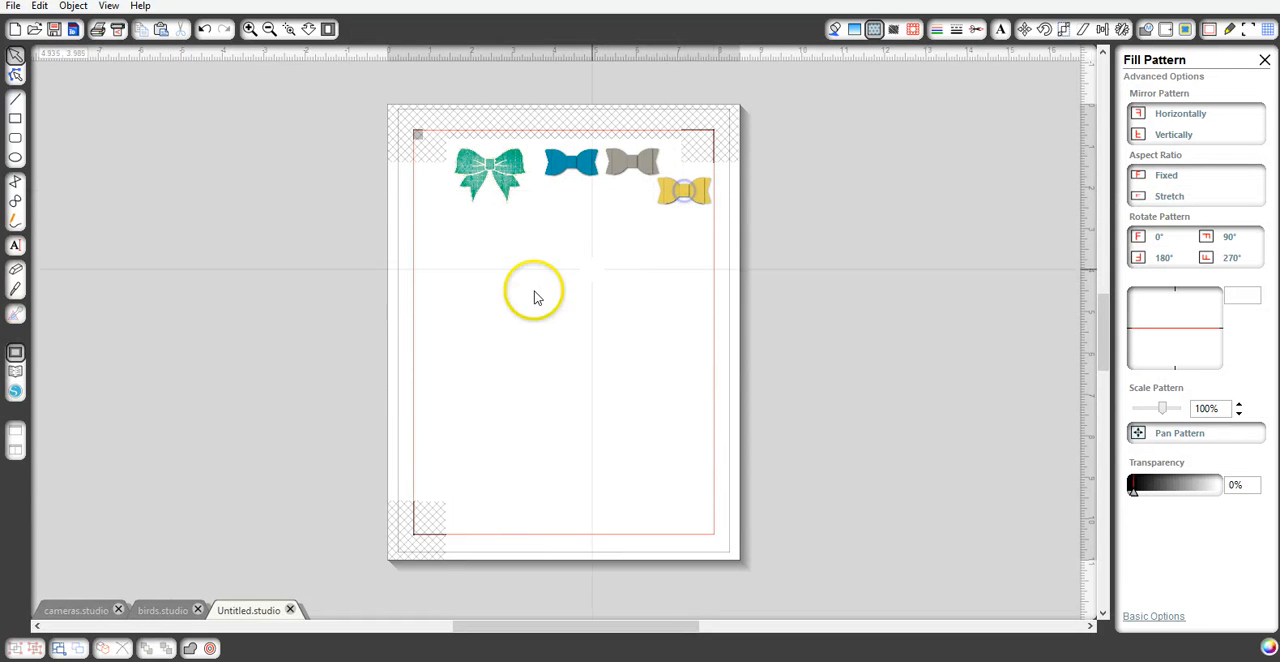
- Add the pink bow13 from the library and place it under the grey bow, beside the yellow one
click(14, 375)
double_click(514, 414)
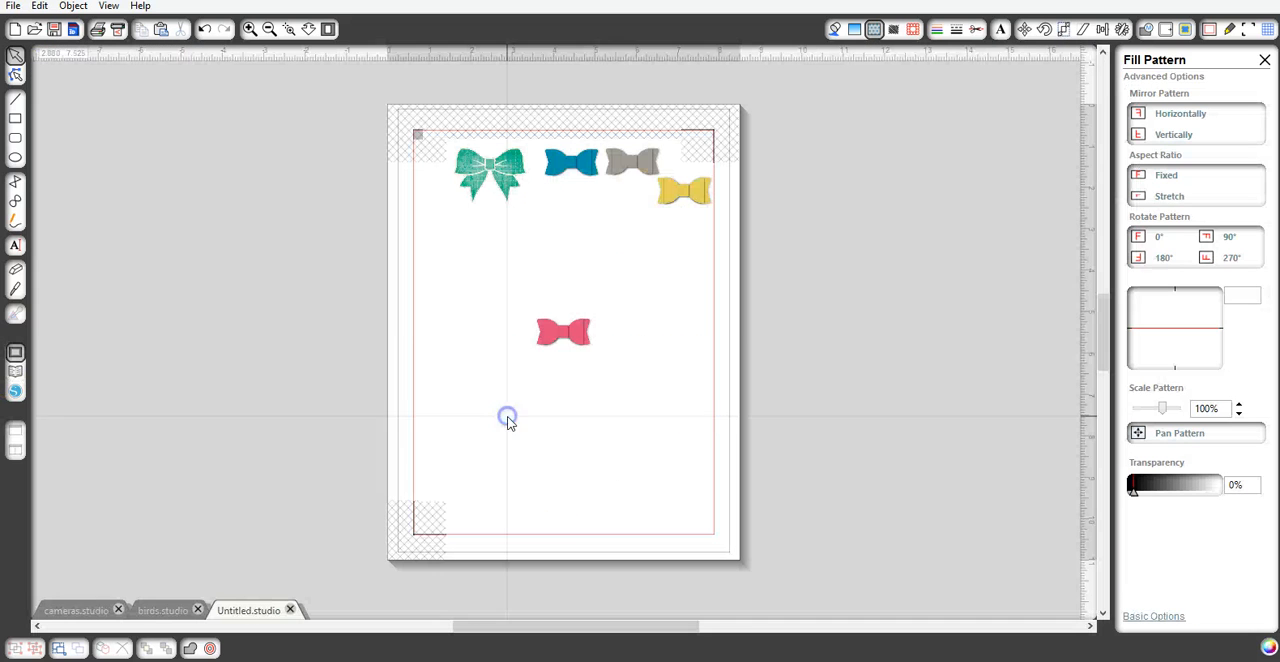
drag(571, 334, 630, 215)
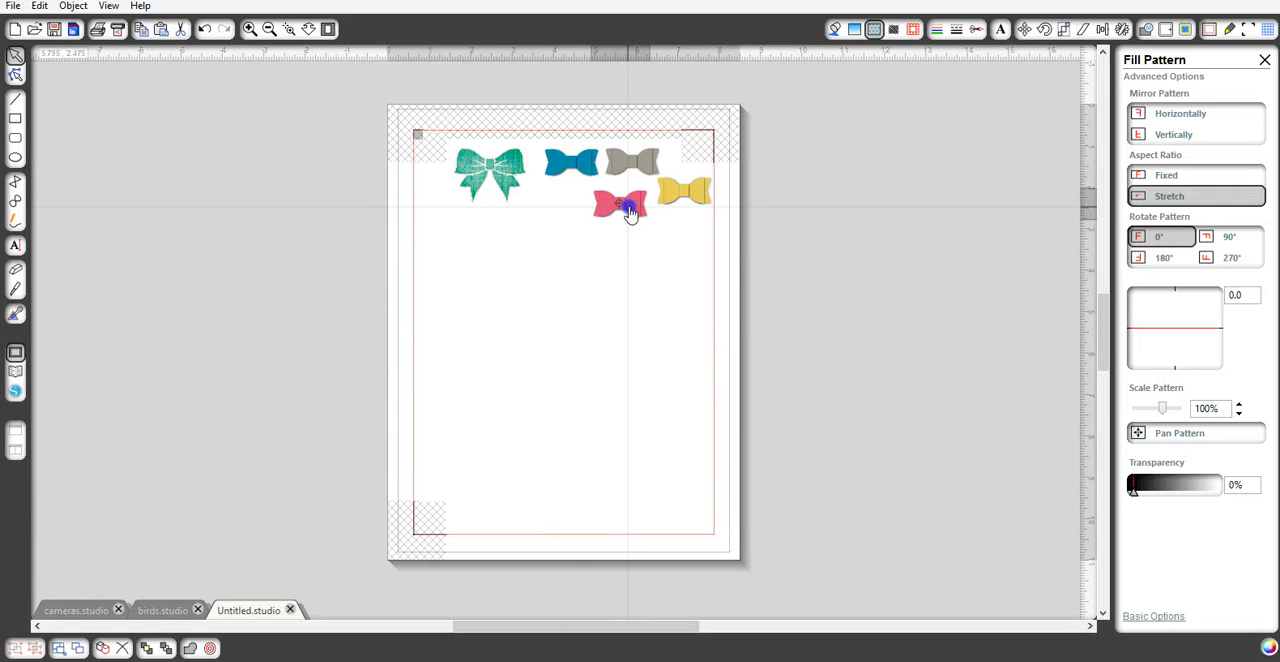
click(630, 235)
- Add the cream bow14 from the library and place it under the blue bow, left of the pink one
click(14, 375)
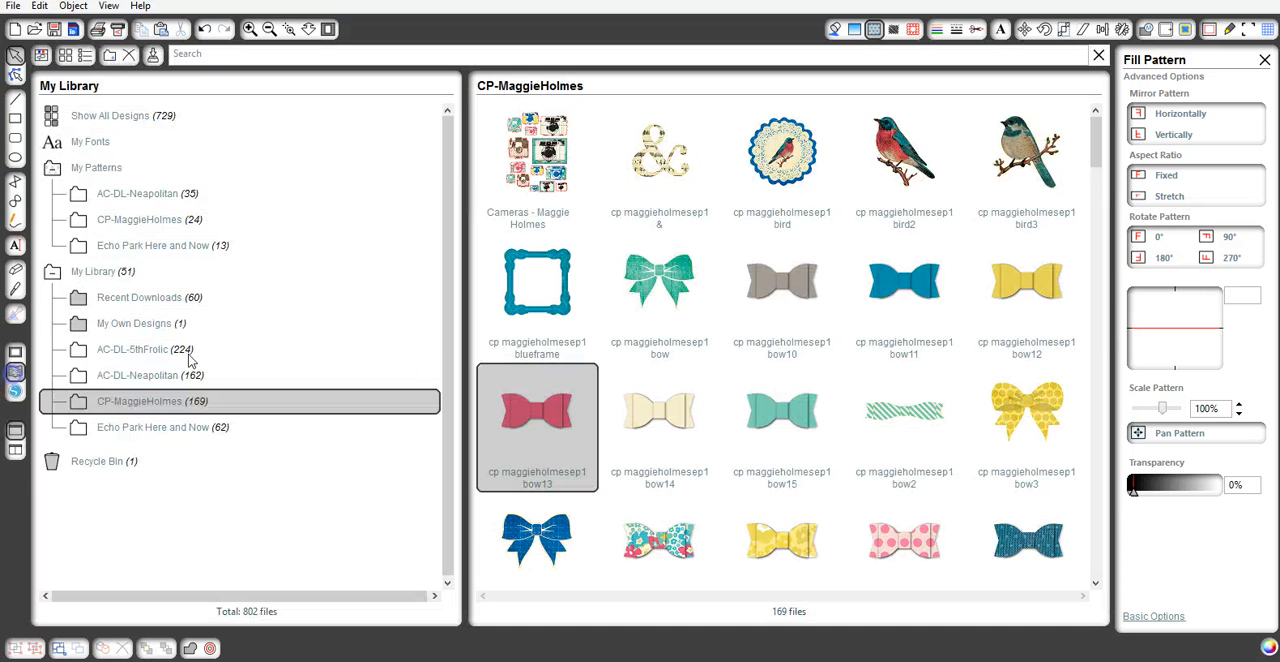
double_click(658, 393)
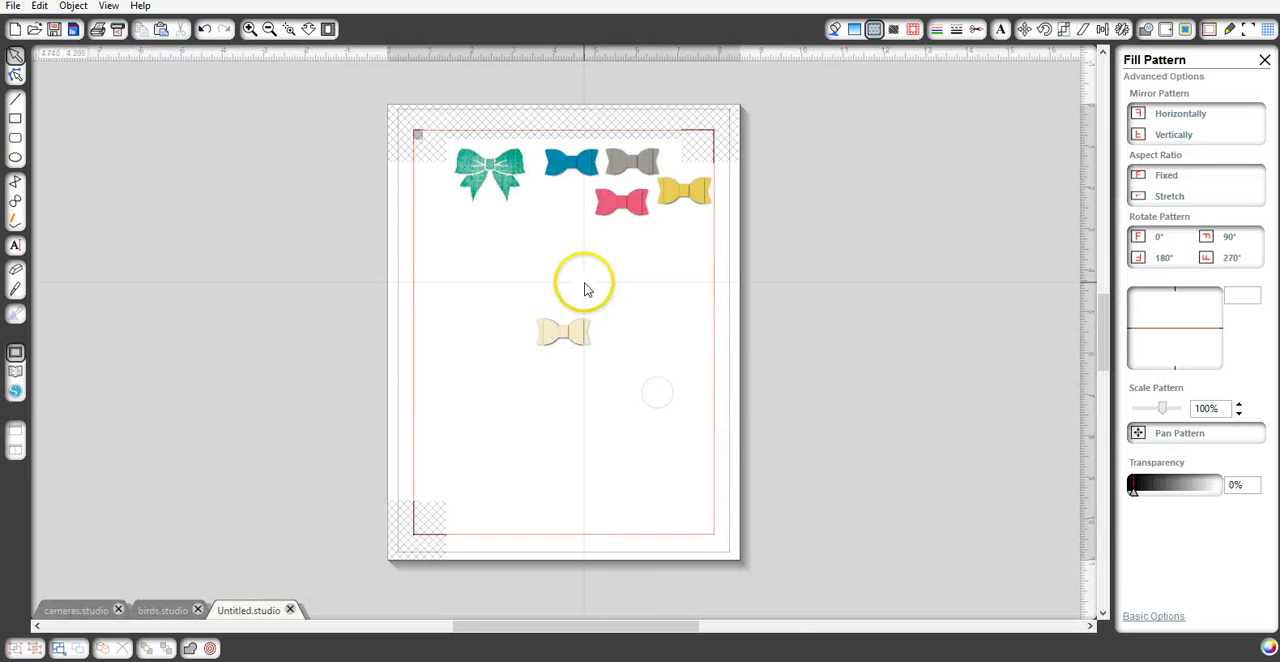
click(567, 291)
drag(567, 291, 566, 202)
click(523, 266)
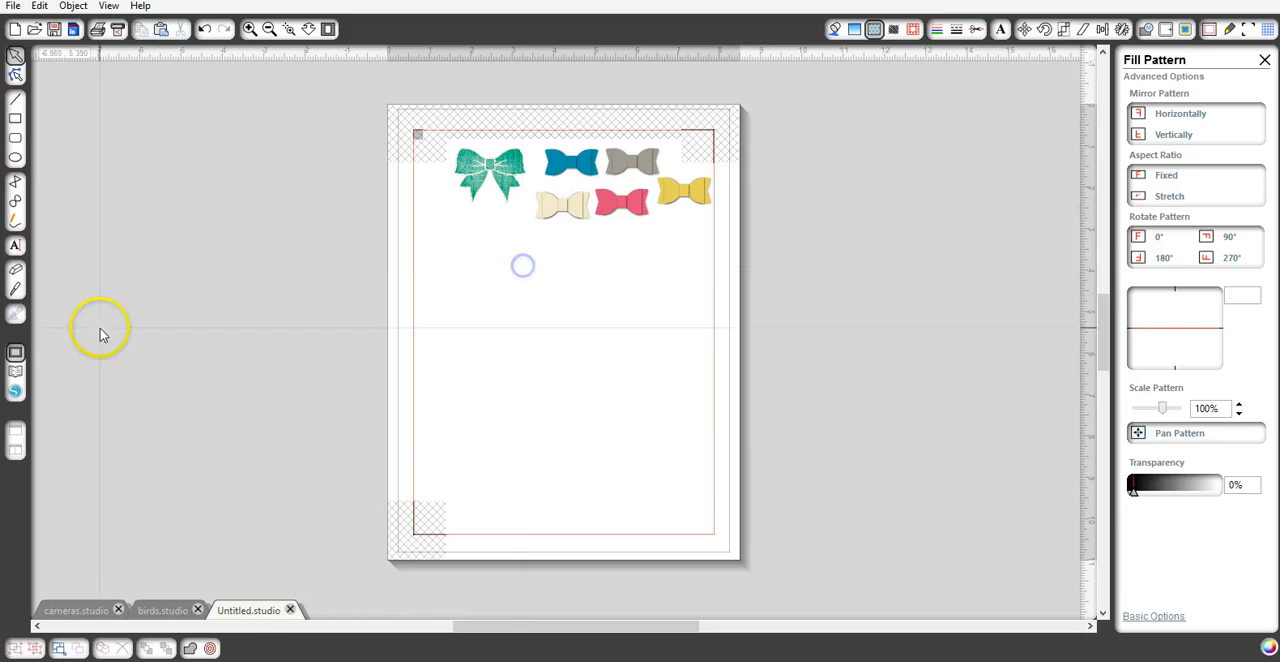
- Add the teal bow15 from the library and place it just below the large green bow
click(16, 373)
double_click(789, 400)
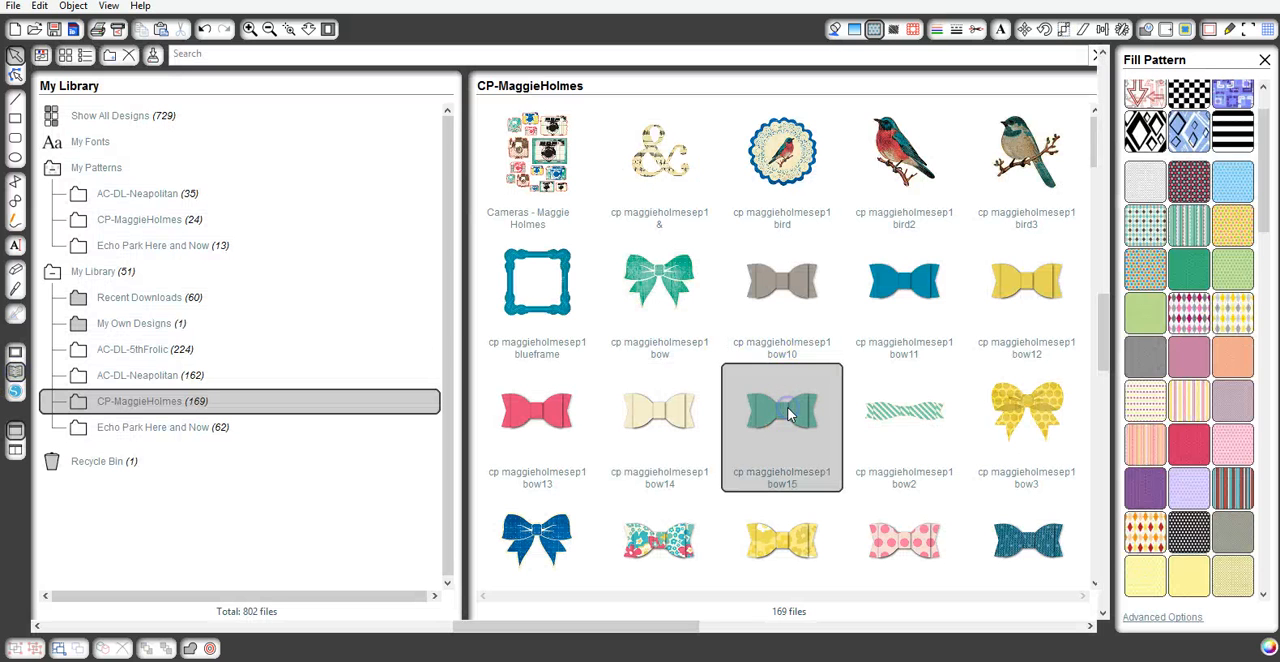
click(543, 334)
drag(543, 334, 498, 226)
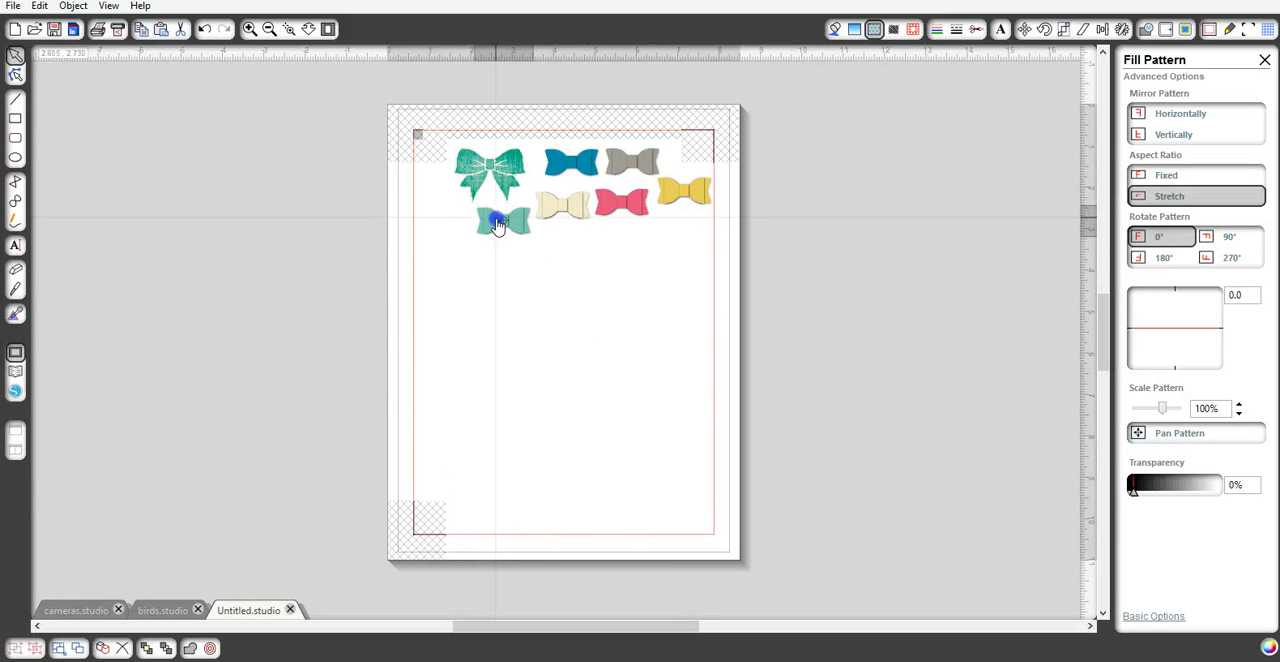
click(497, 318)
- Add the striped bow2 from the library and place it at the page's lower right, inside the print border
click(16, 373)
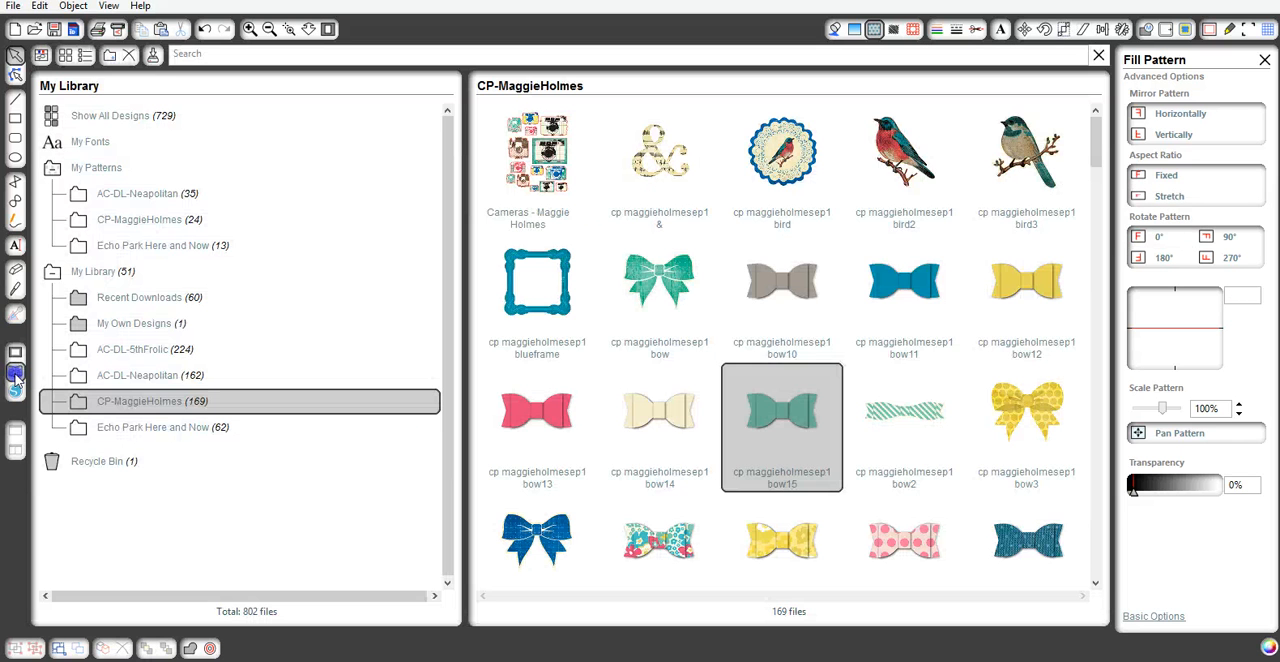
double_click(900, 410)
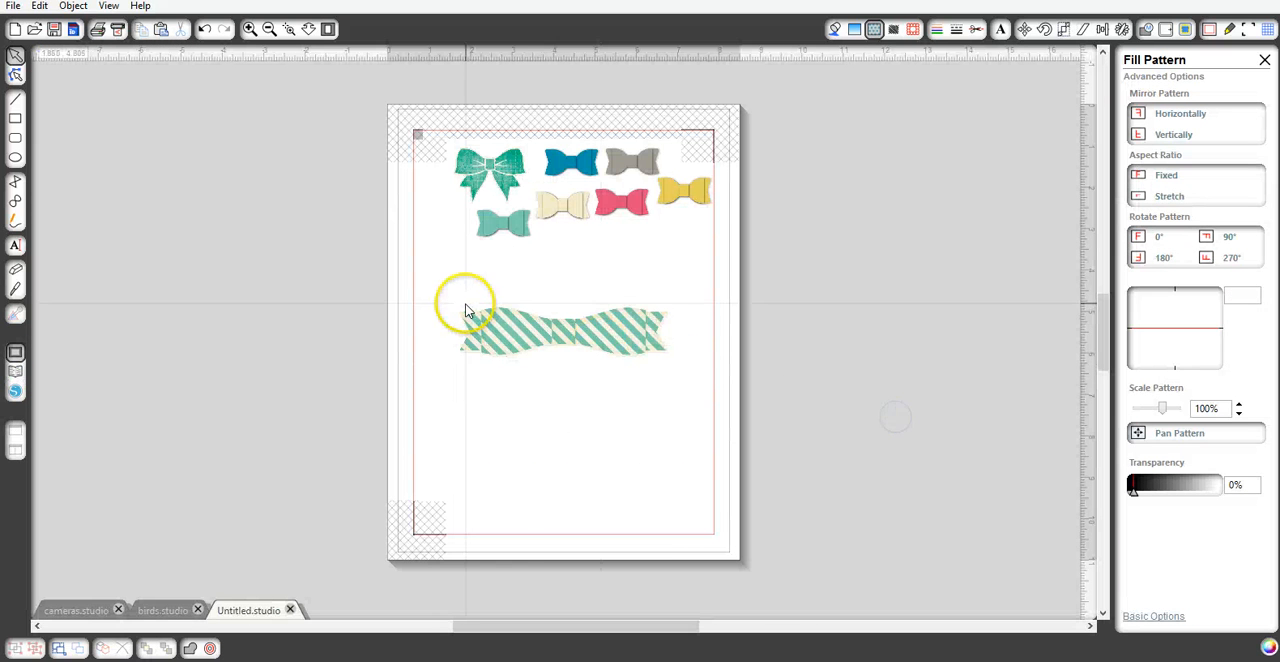
drag(457, 302, 566, 496)
click(626, 448)
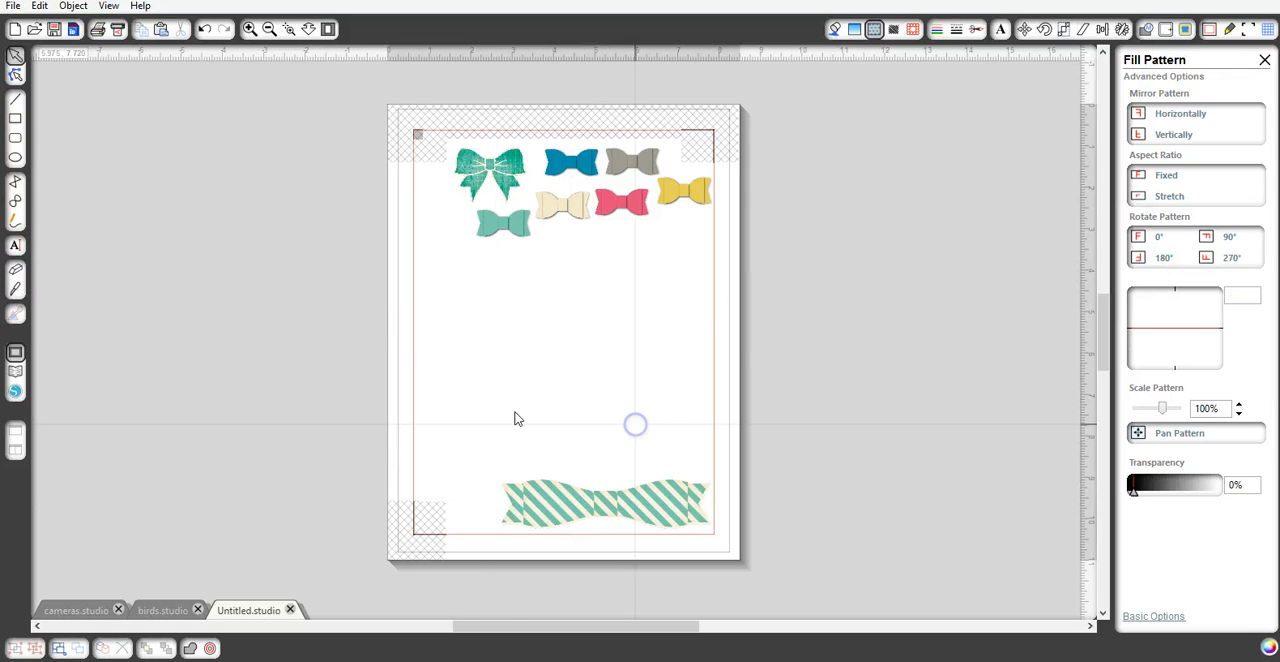
- Add the yellow patterned bow3 from the library and place it below the plain yellow bow, near the print border
click(14, 381)
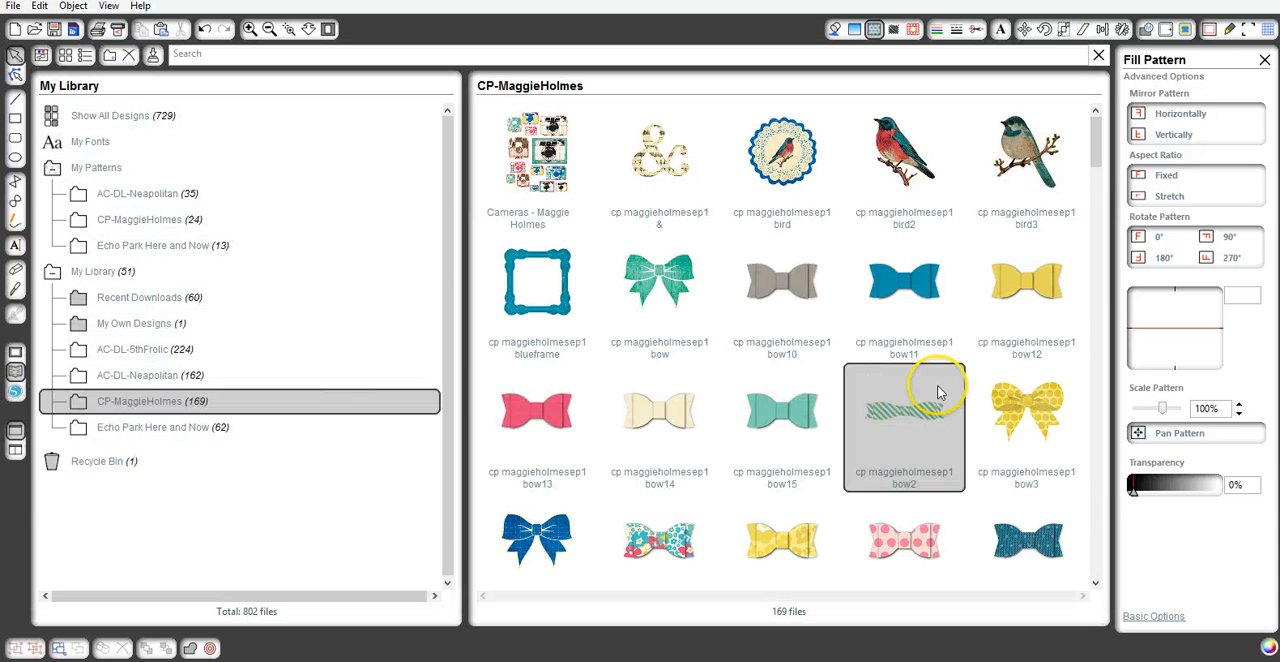
double_click(1010, 413)
drag(552, 318, 646, 240)
click(414, 314)
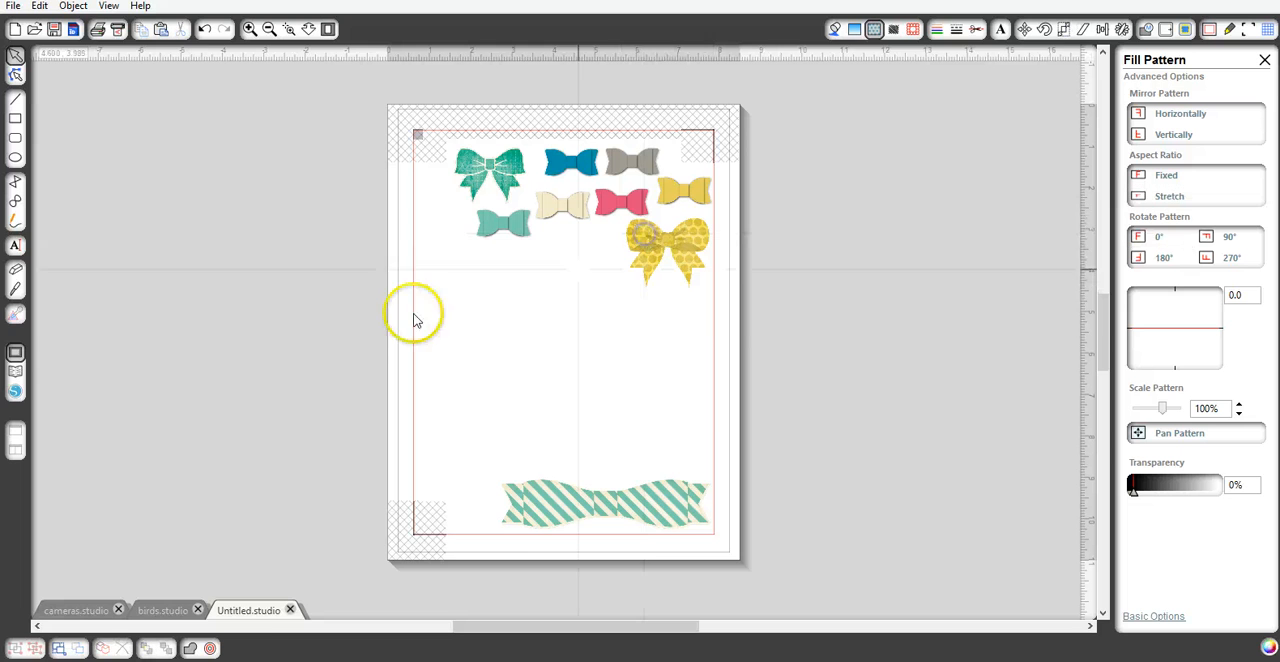
- Add the dark blue bow4 from the library and place it below the cream bow, beside the patterned yellow one
click(15, 370)
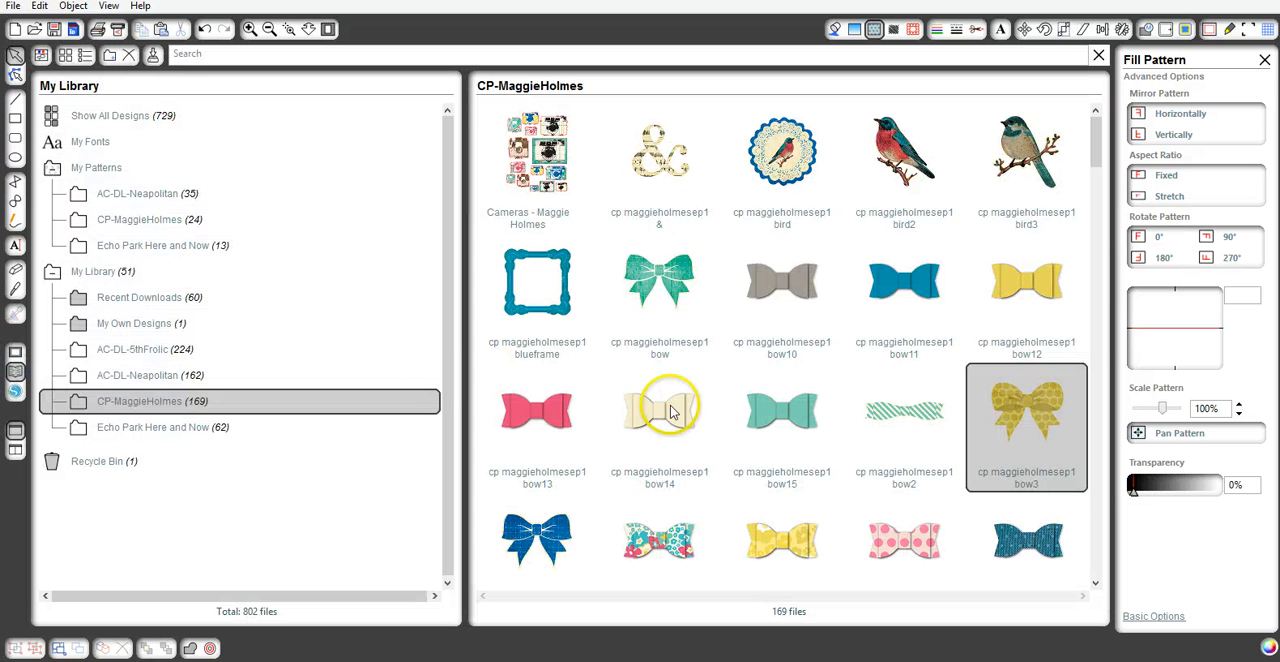
double_click(535, 518)
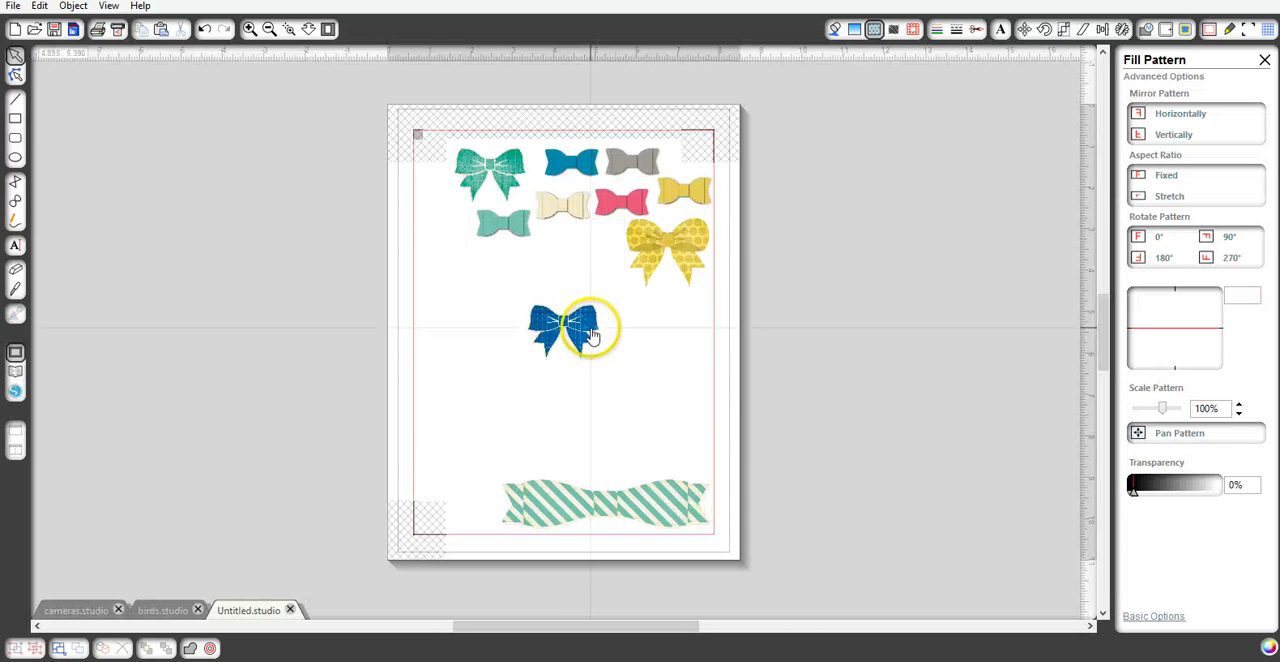
drag(583, 323, 584, 254)
click(486, 320)
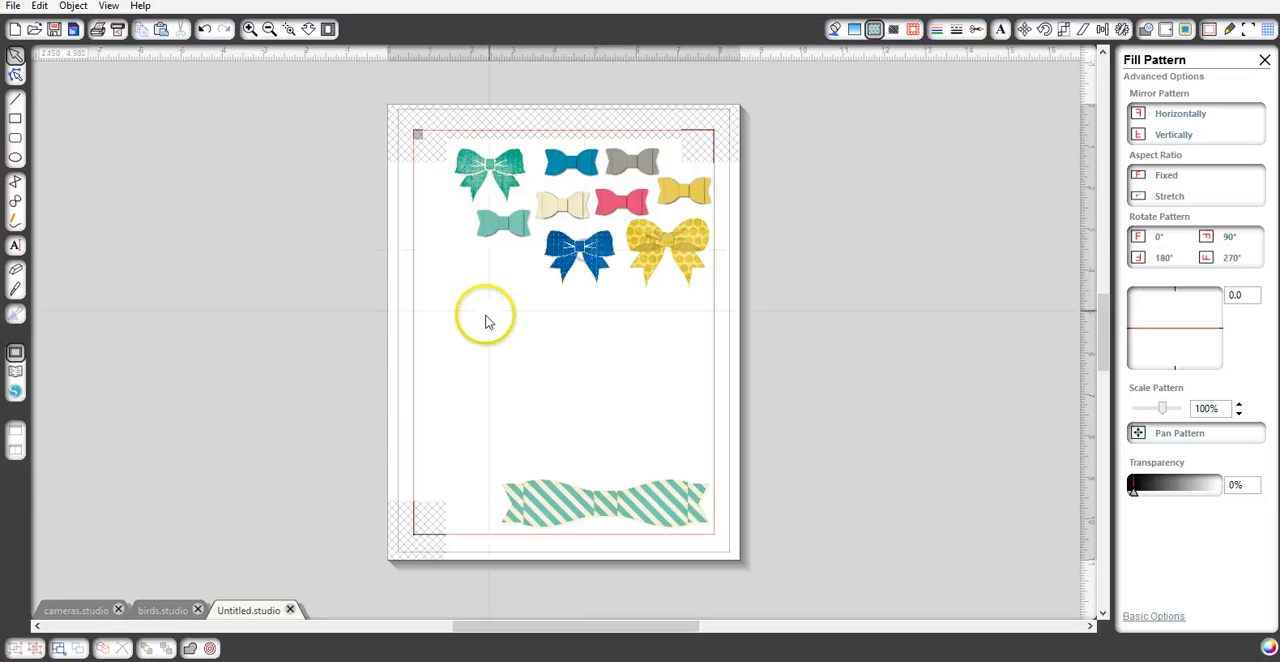
click(80, 487)
- Add the floral bow5 from the library and place it below the teal bow, left of the dark blue one
click(15, 380)
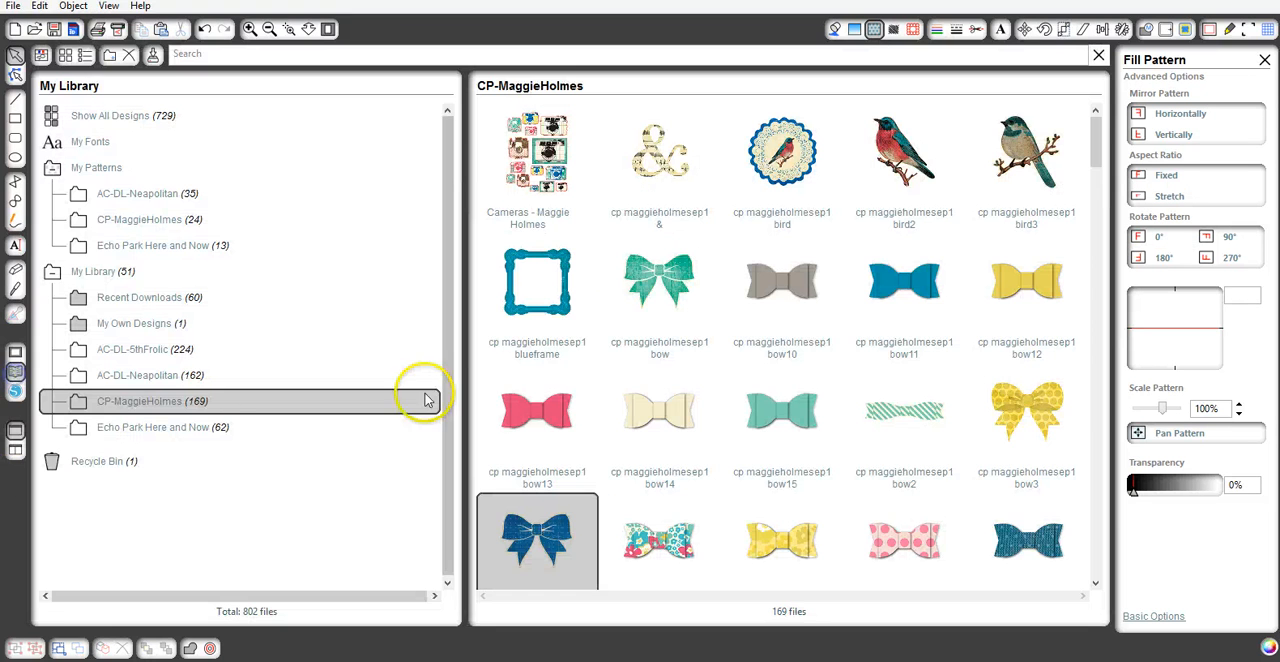
scroll(695, 450, down, 3)
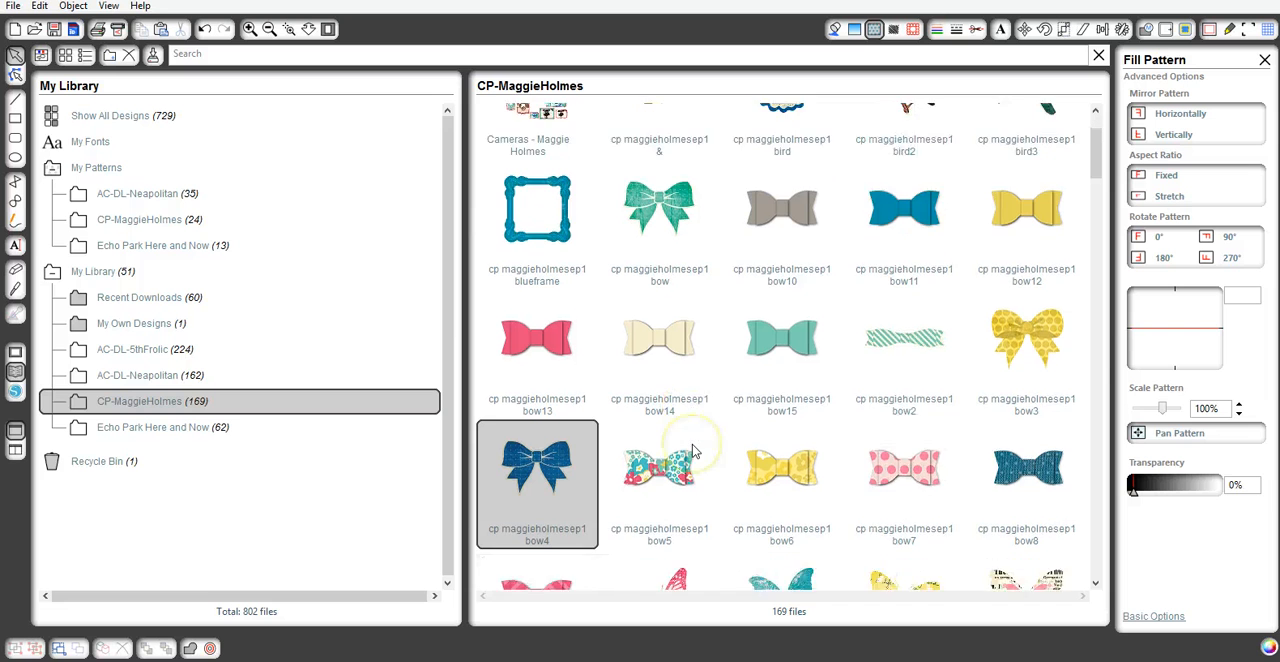
click(683, 335)
double_click(681, 335)
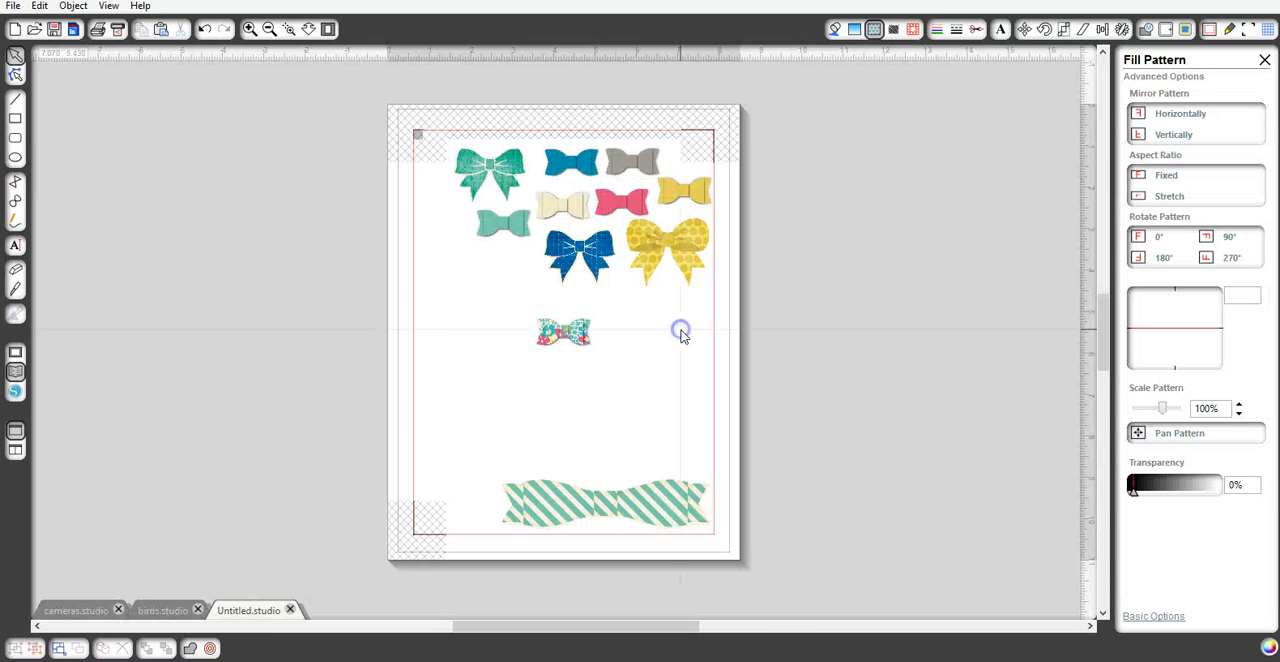
drag(541, 338, 509, 275)
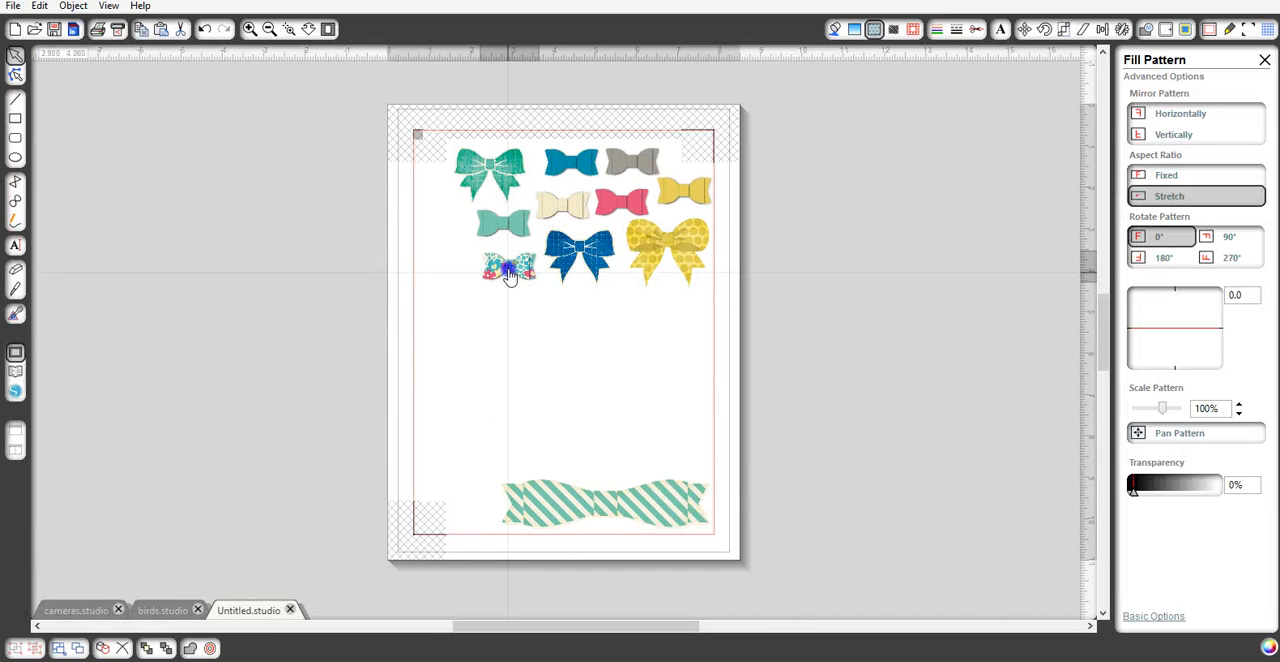
- Add the yellow patterned bow6 from the library and place it left of the teal bow, inside the print border
click(16, 372)
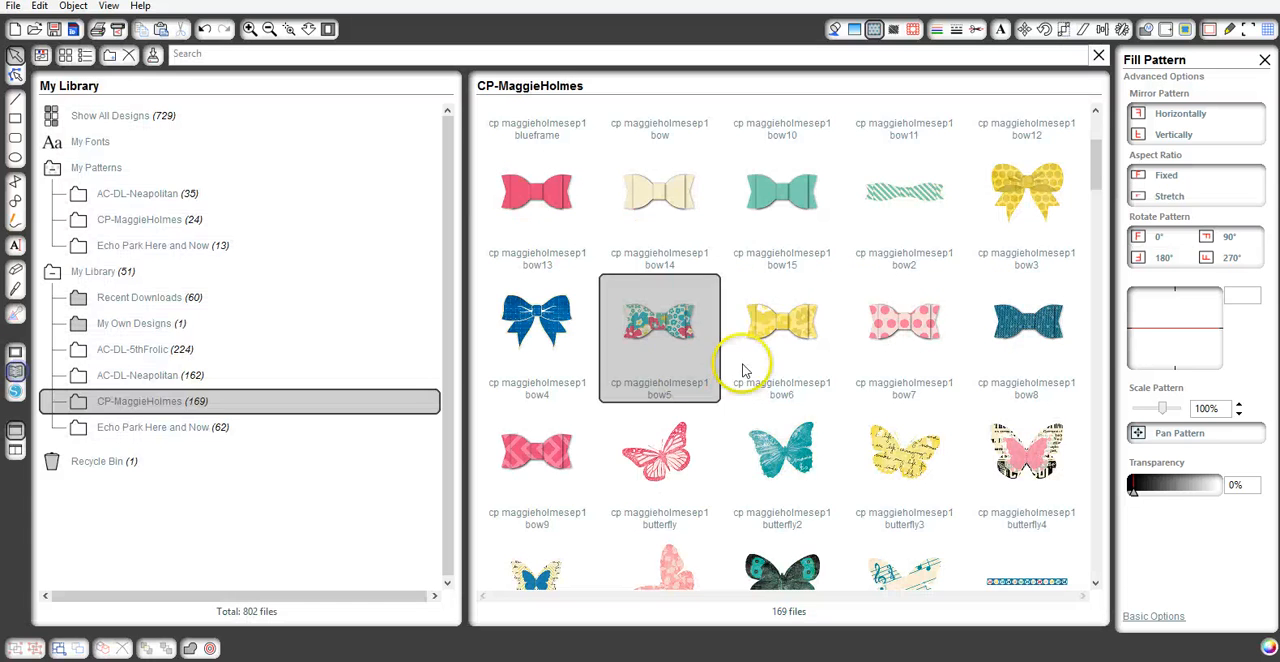
double_click(773, 334)
drag(563, 334, 451, 231)
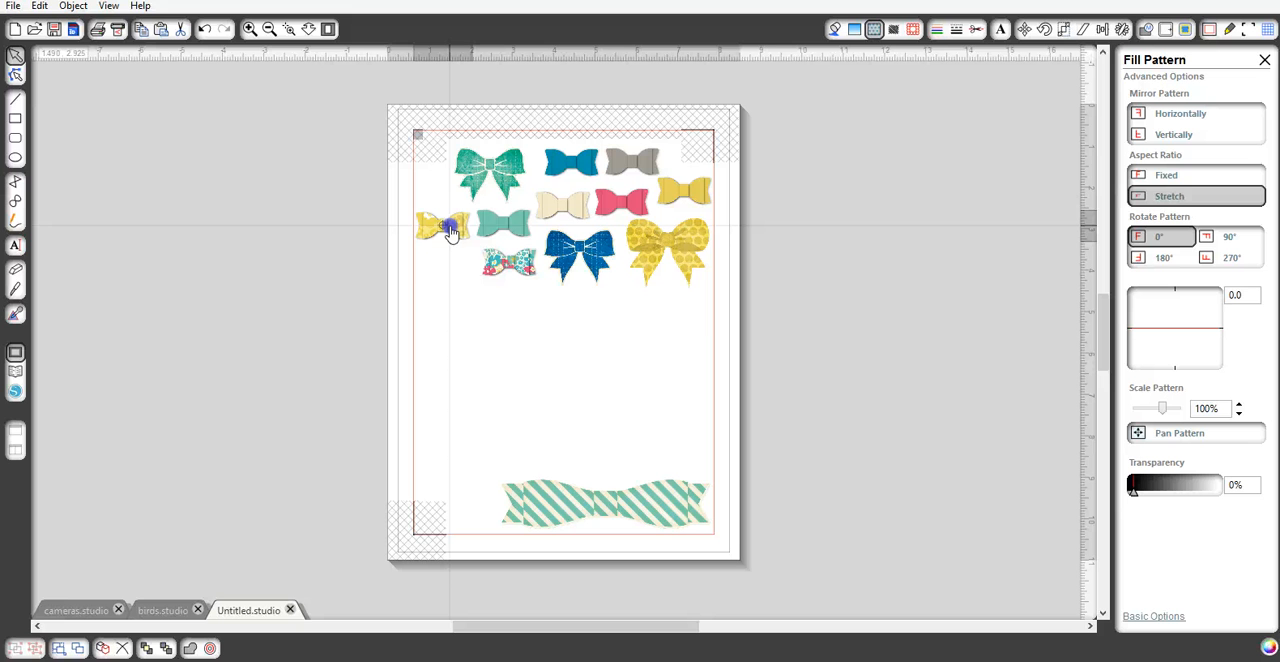
click(72, 393)
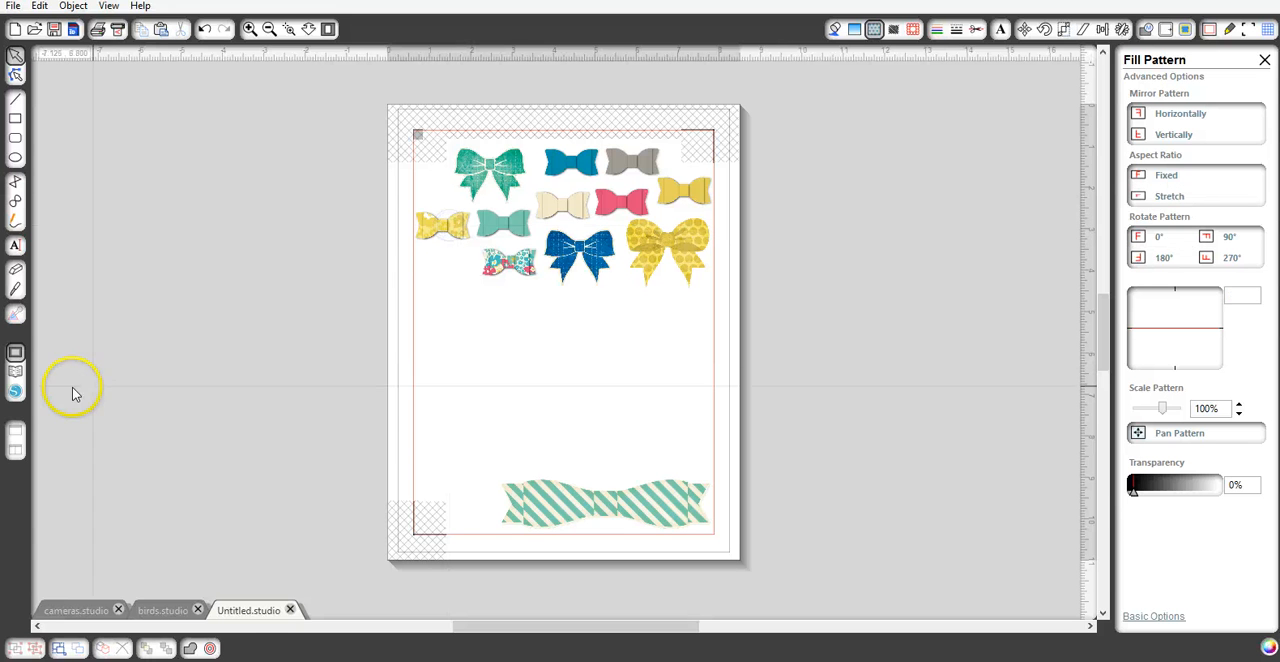
- Add the pink dotted bow7 from the library and place it left of the floral bow, below the small patterned yellow one
click(17, 375)
click(795, 390)
double_click(900, 340)
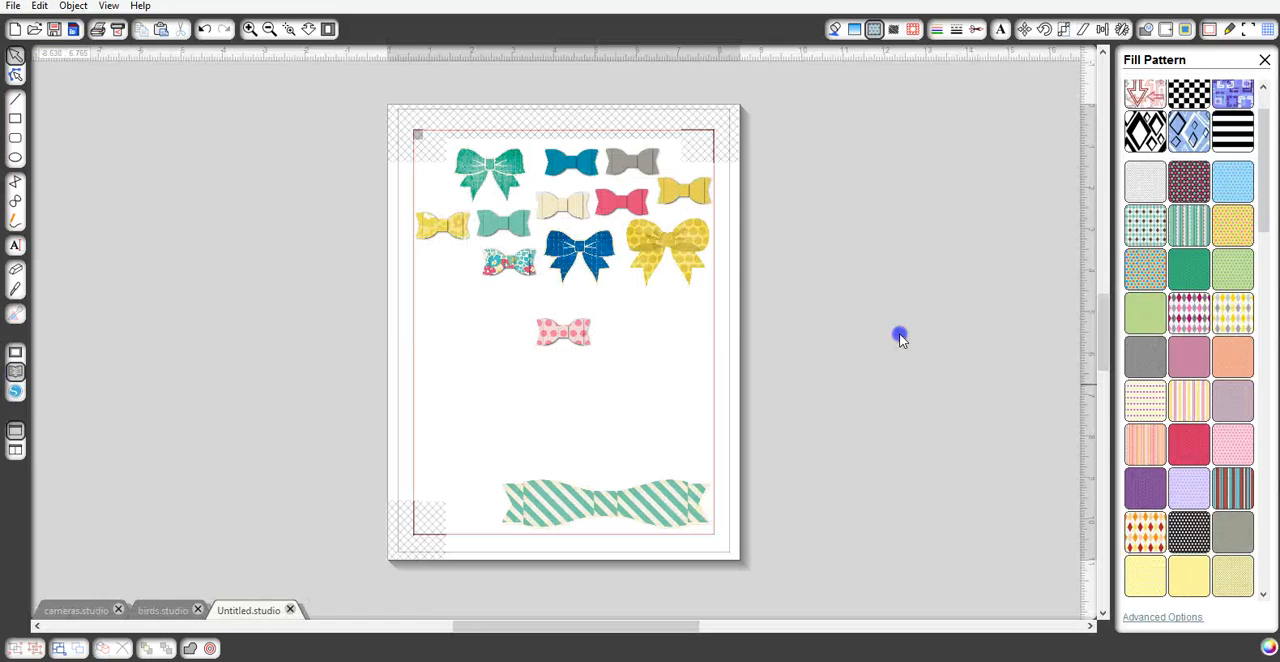
drag(580, 340, 452, 281)
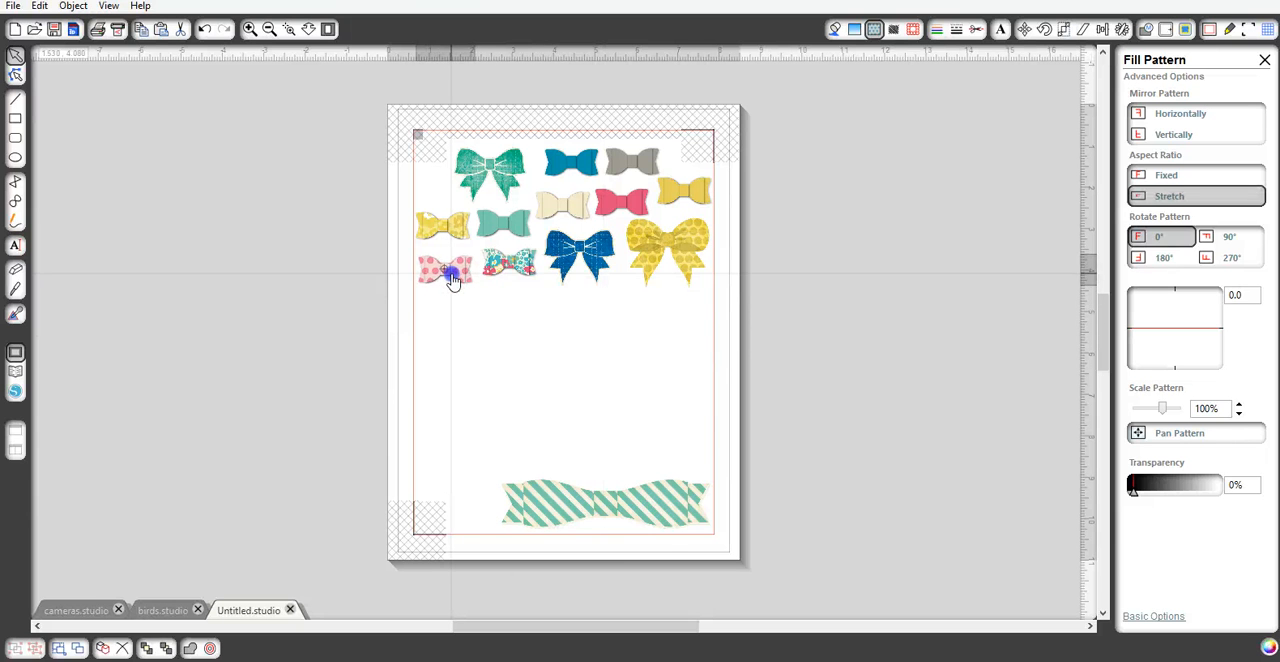
- Add the dark teal bow8 from the library and place it just below the pink dotted bow
click(16, 372)
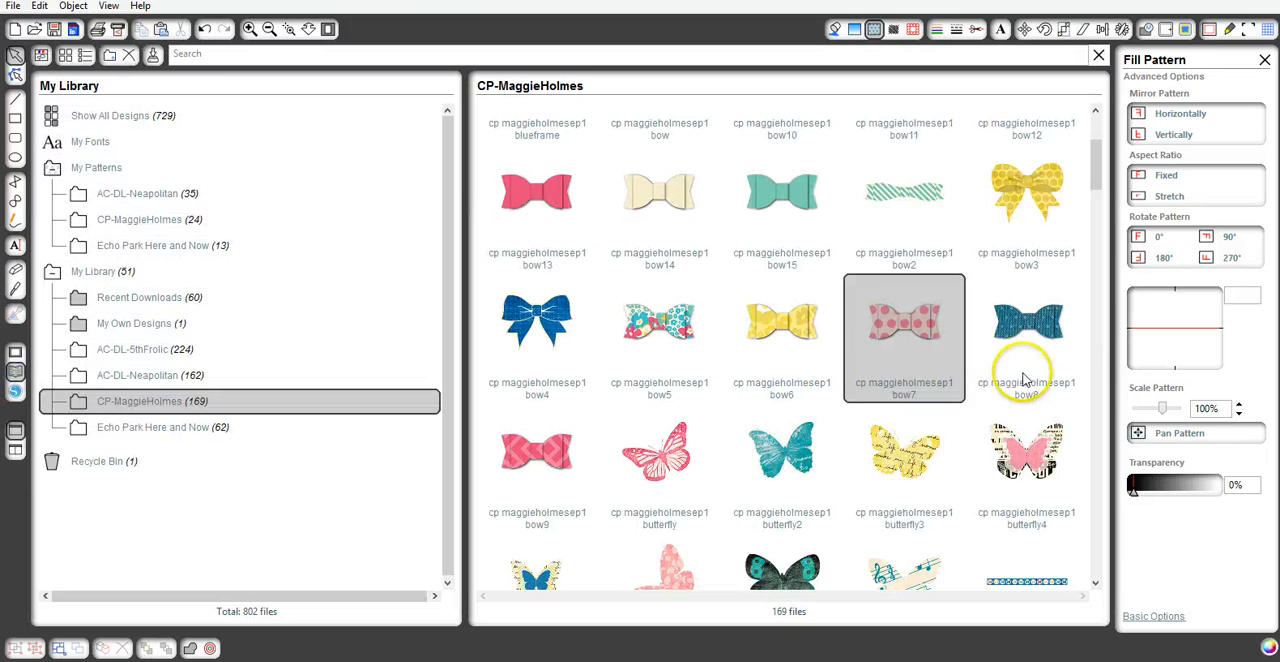
double_click(1025, 325)
drag(577, 333, 447, 311)
click(171, 390)
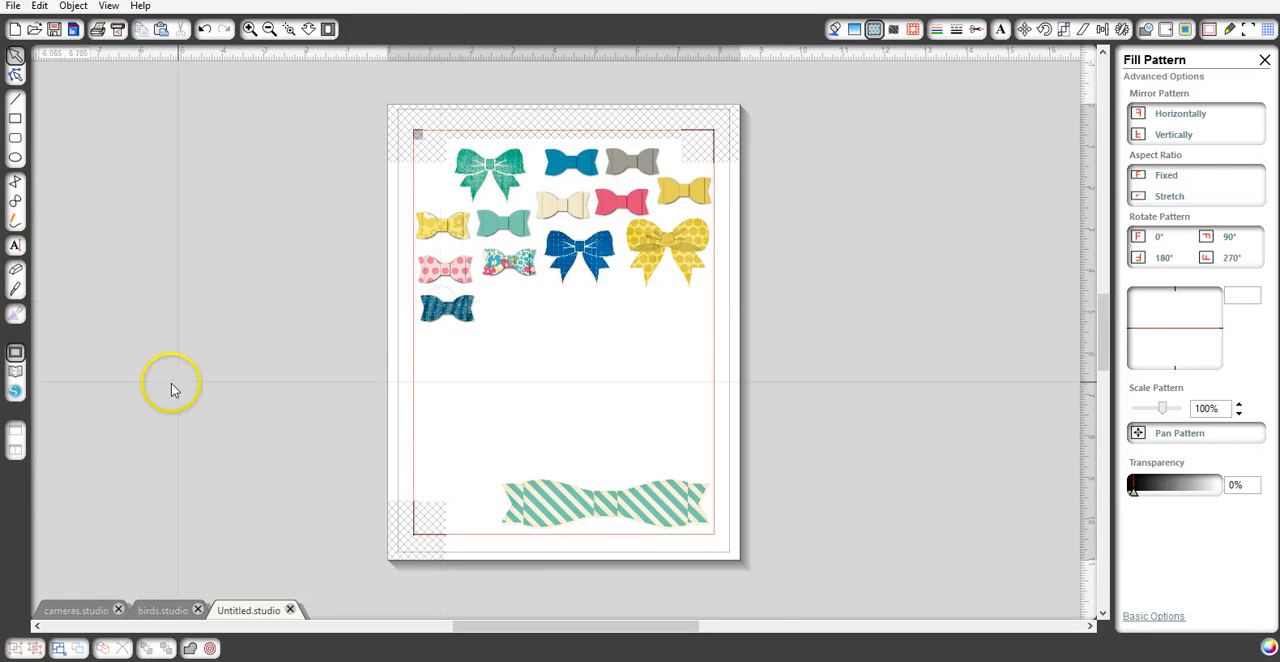
- Add the pink chevron bow9 from the library and place it below the floral bow, beside the dark teal one
click(15, 375)
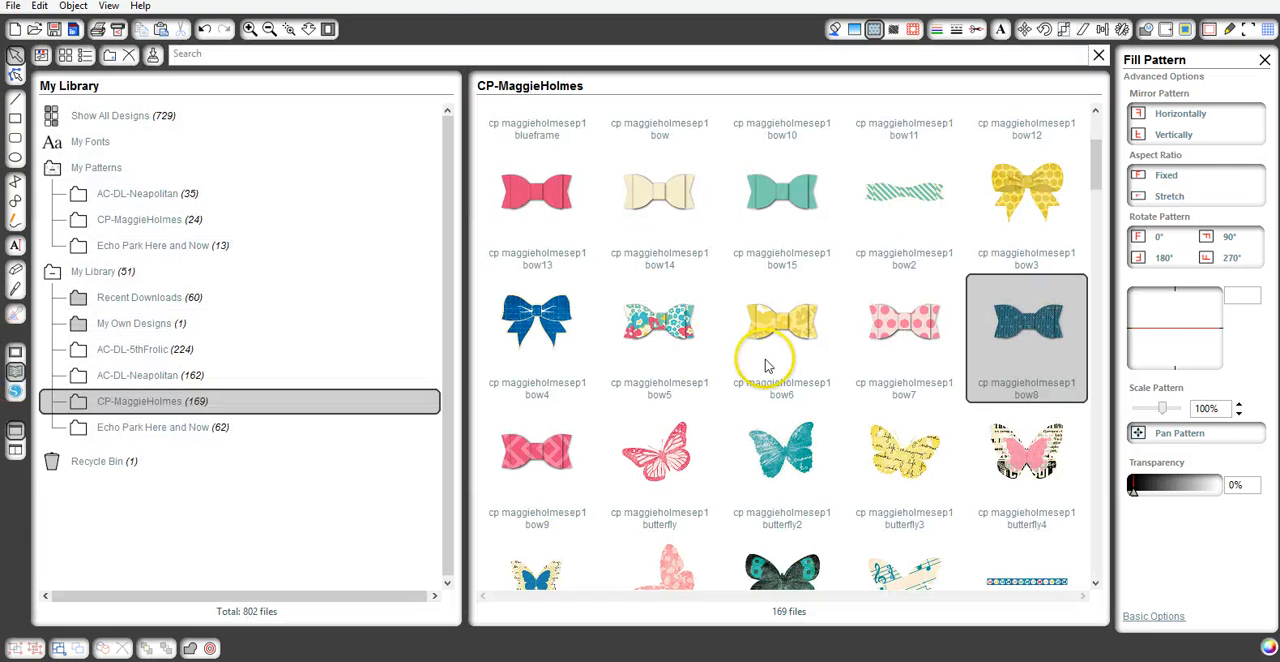
click(532, 452)
double_click(532, 452)
drag(565, 333, 513, 310)
click(340, 400)
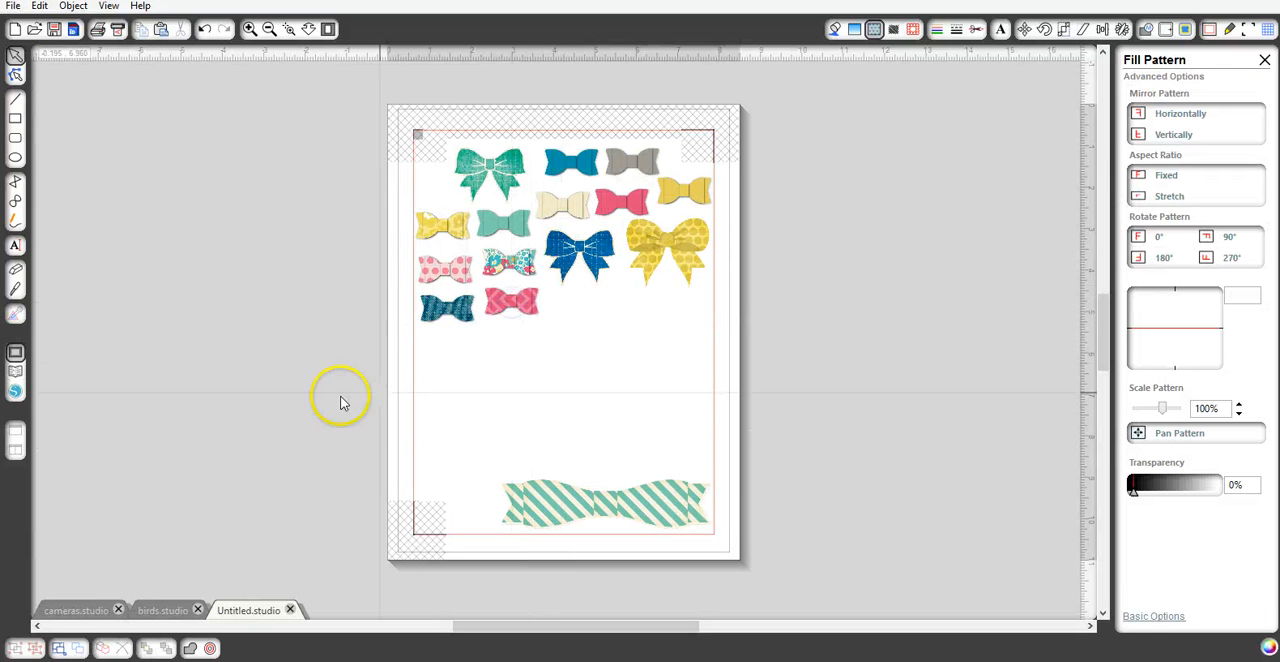
- Find the green bowtag design further down the CP-MaggieHolmes folder, add it, and place it above the striped bow near the border
click(16, 374)
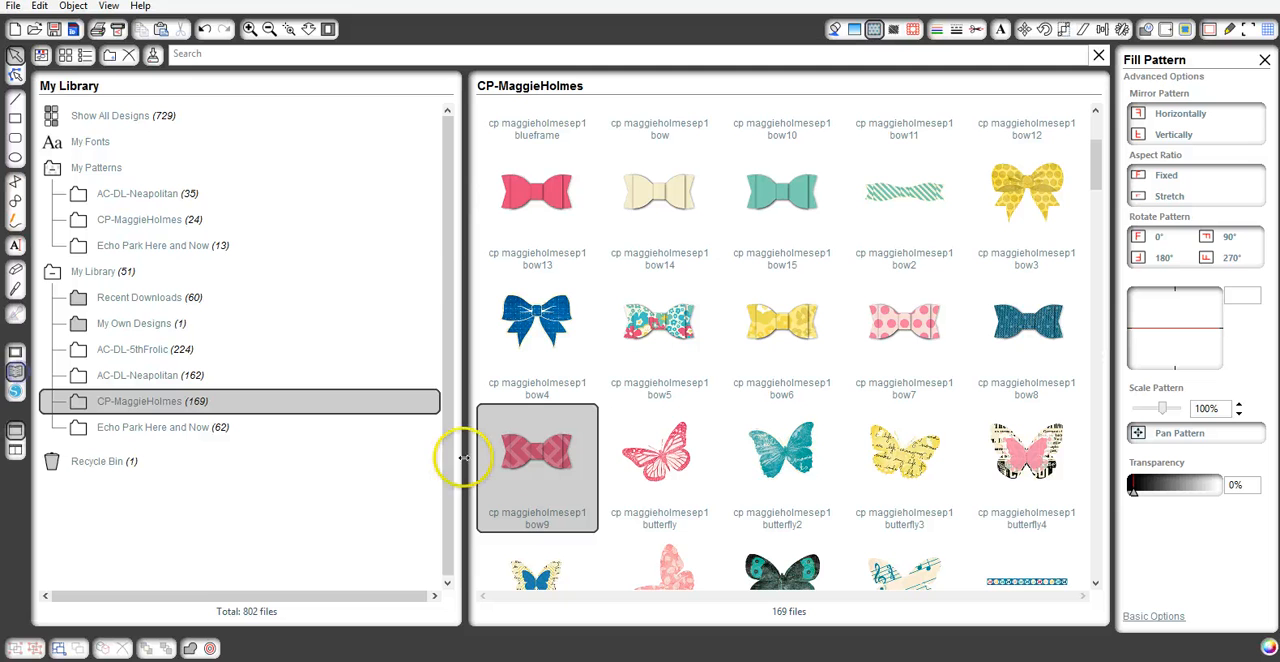
scroll(826, 460, down, 3)
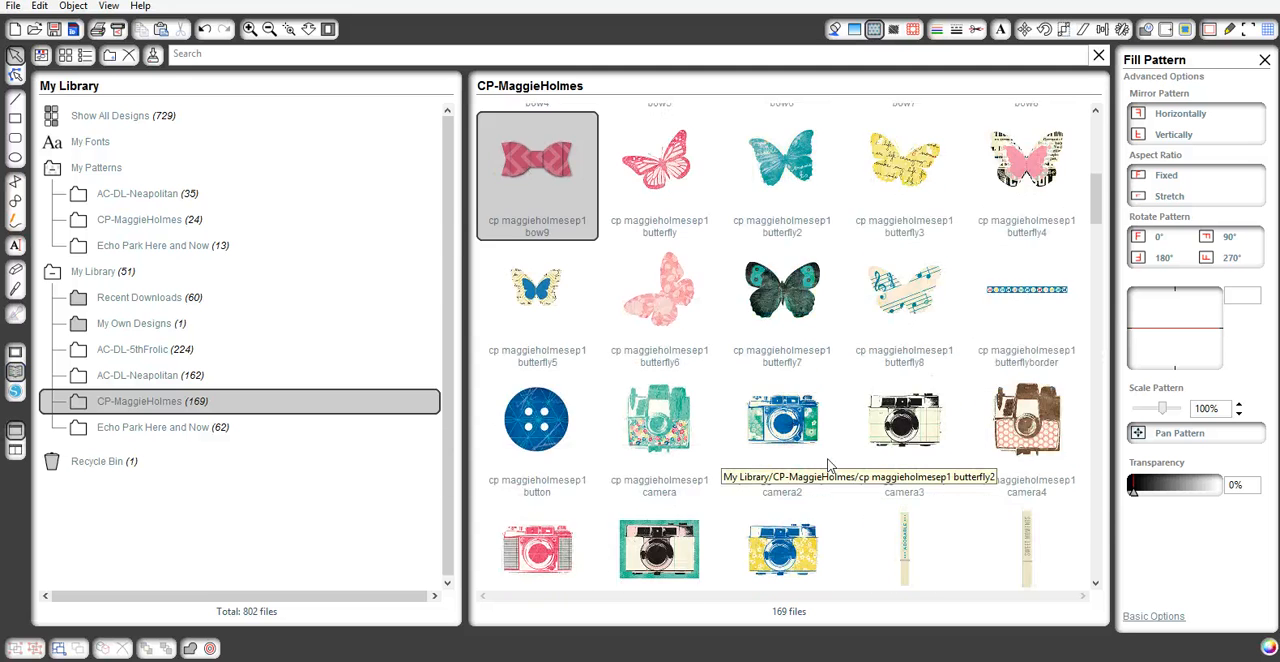
scroll(826, 464, down, 8)
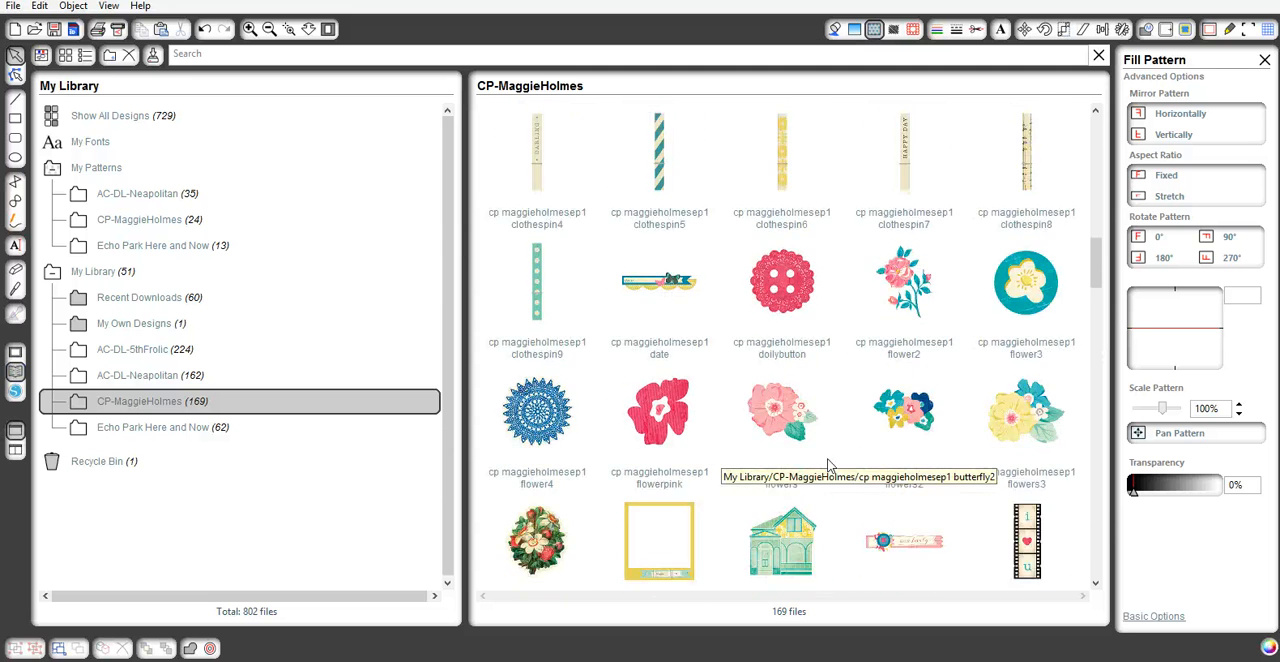
scroll(827, 466, down, 1)
scroll(827, 466, down, 2)
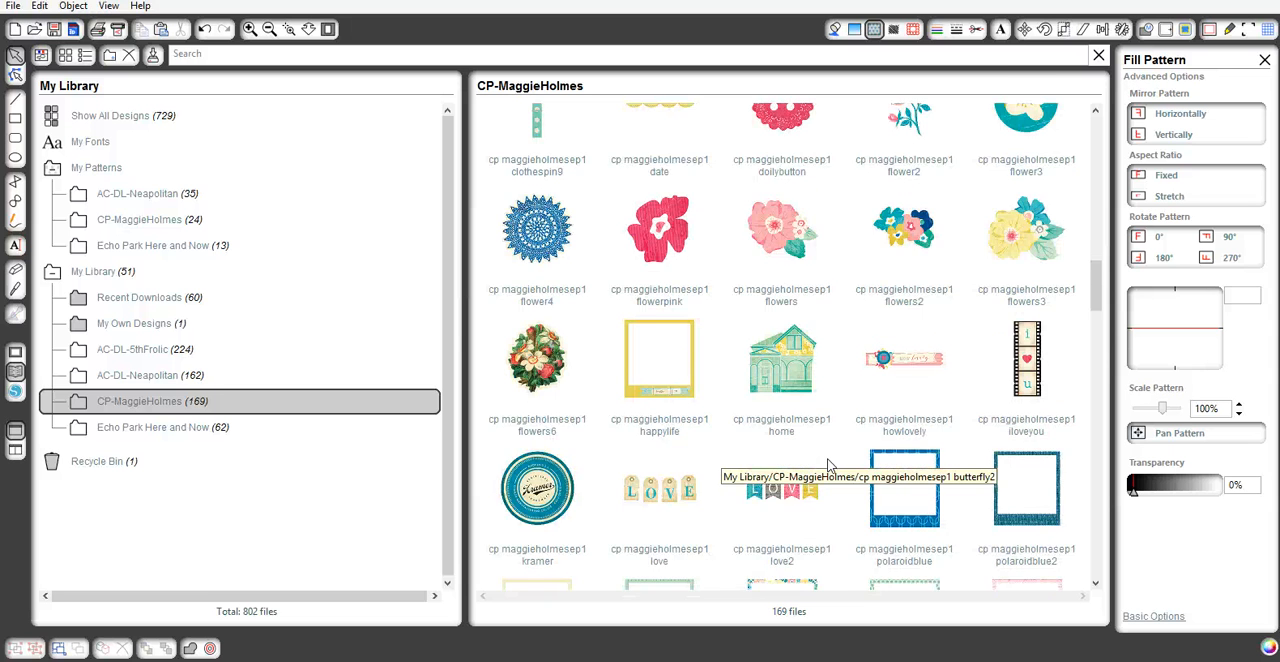
scroll(827, 466, down, 8)
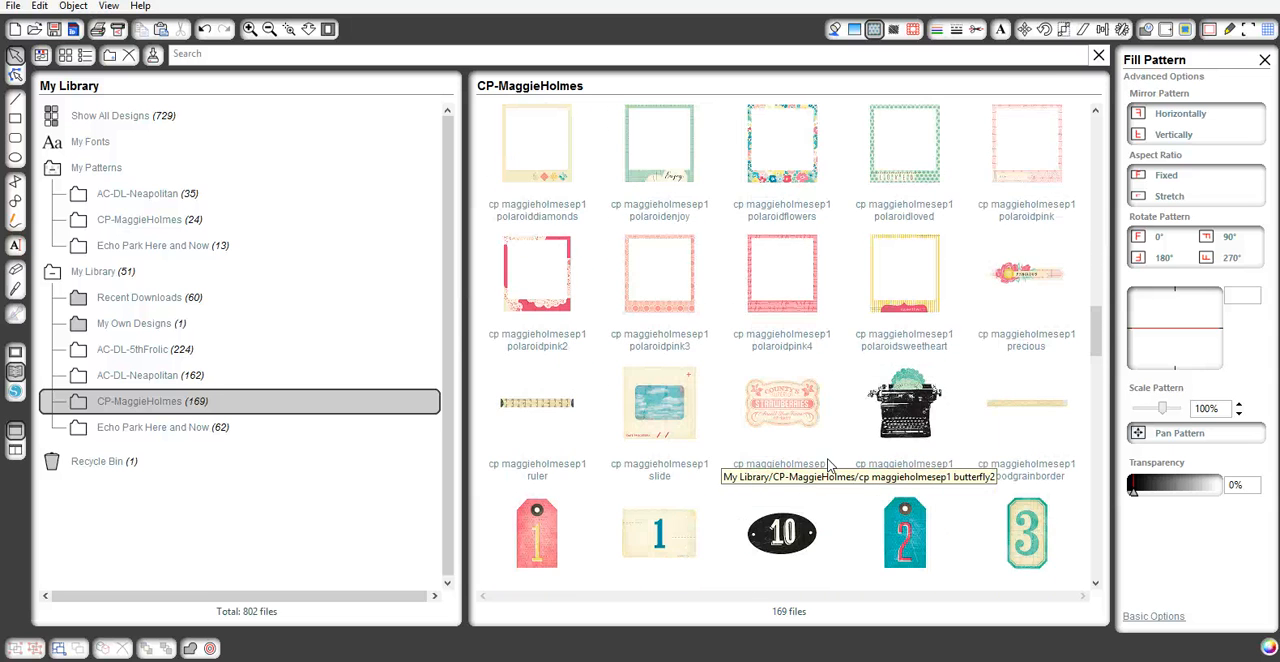
scroll(827, 466, down, 3)
scroll(827, 466, down, 9)
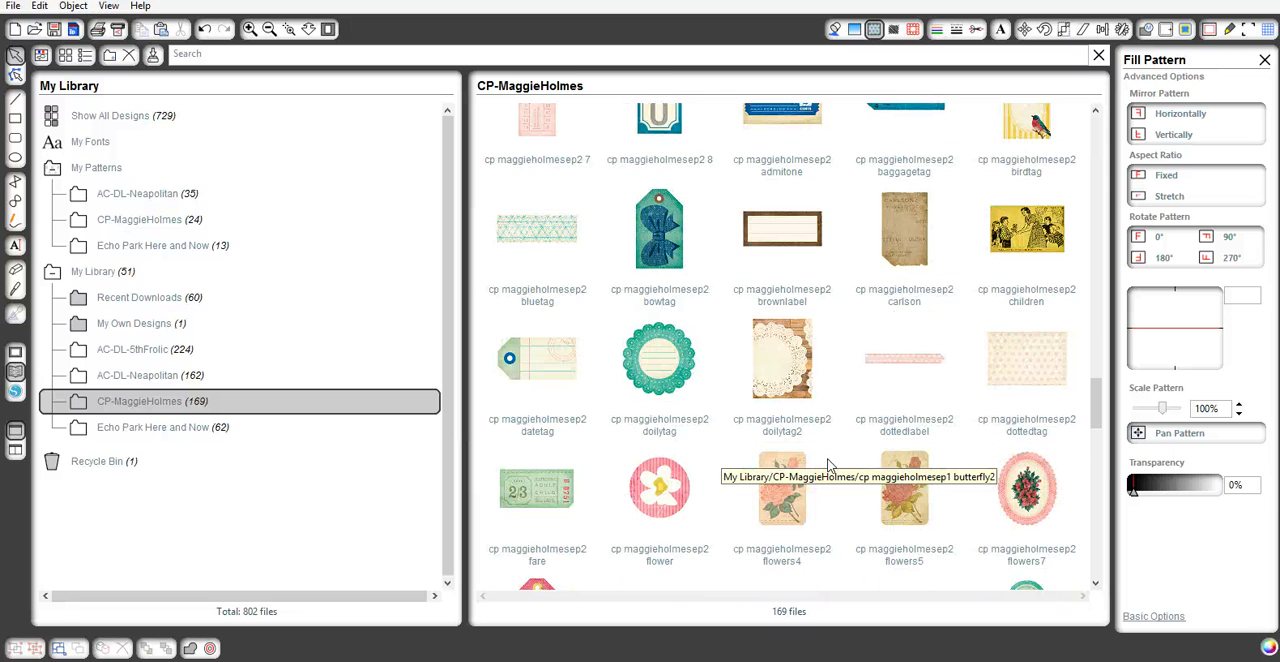
scroll(827, 466, down, 3)
scroll(827, 466, up, 2)
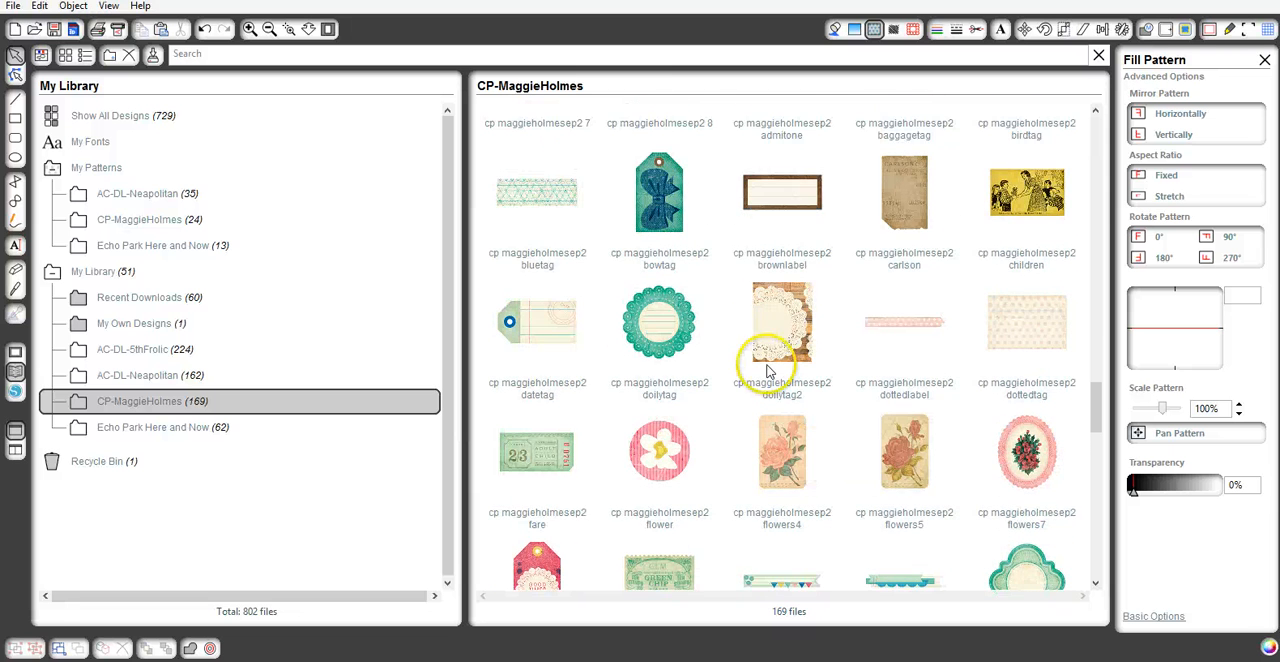
double_click(677, 231)
drag(588, 324, 663, 410)
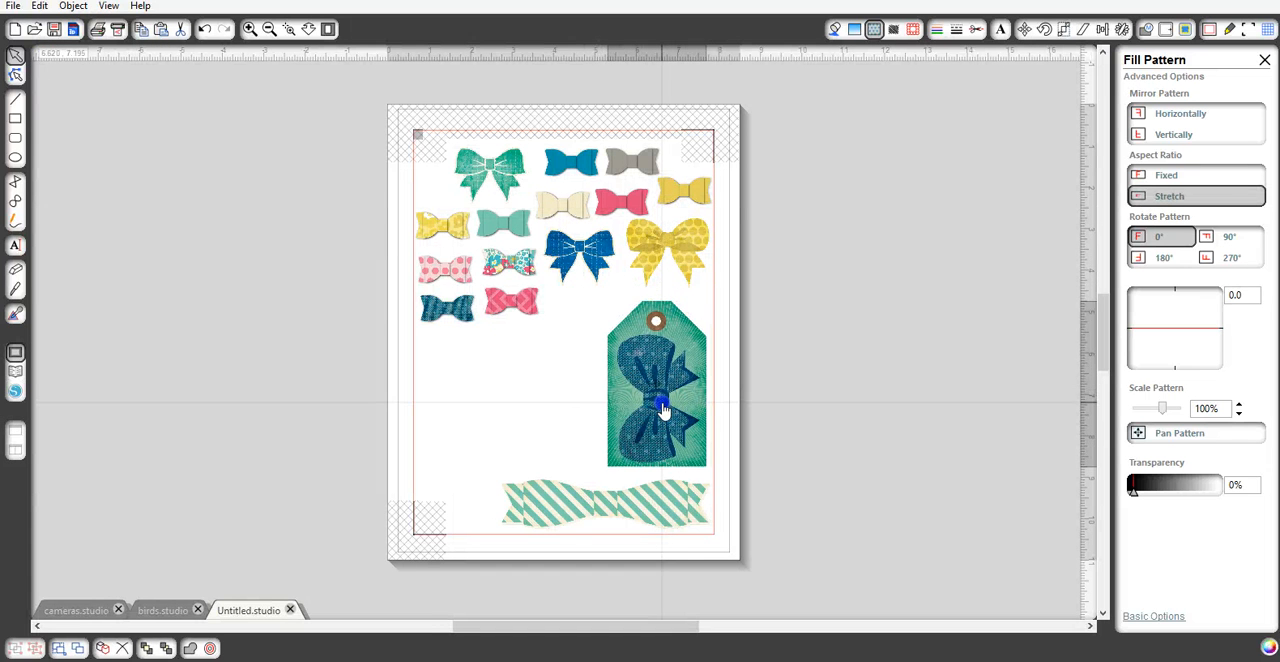
click(571, 380)
- Look through the rest of the CP-MaggieHolmes folder for more bow designs, and return to the drawing page
click(15, 370)
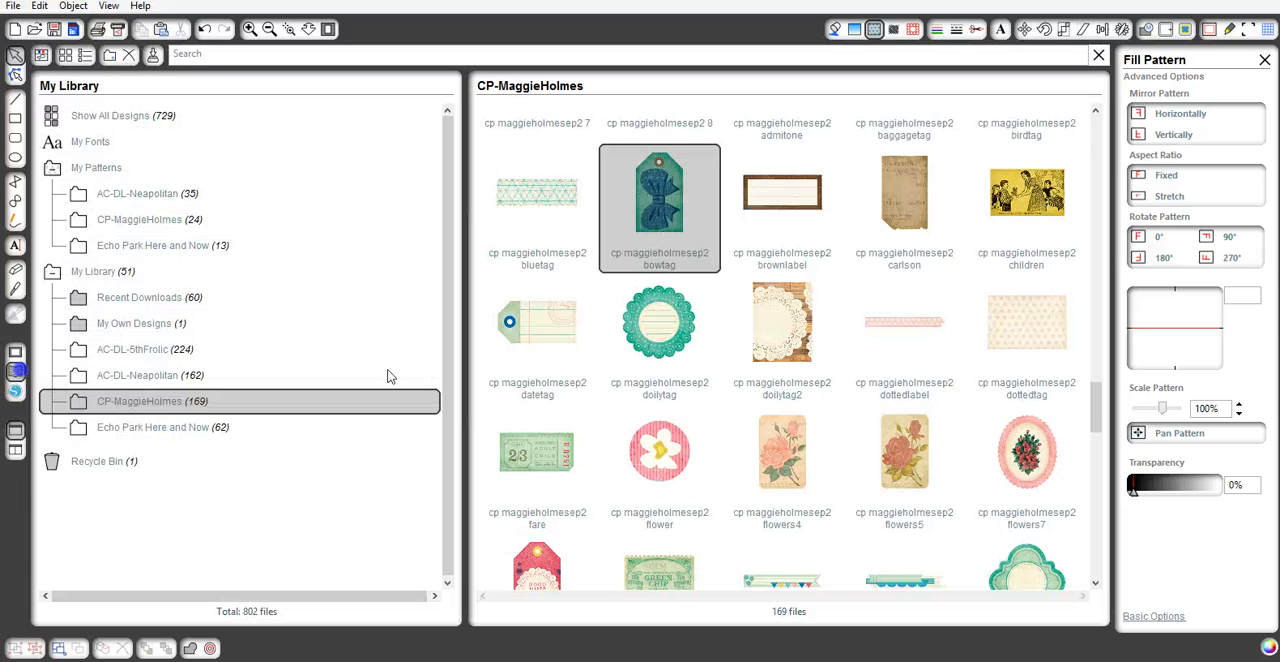
scroll(668, 388, down, 5)
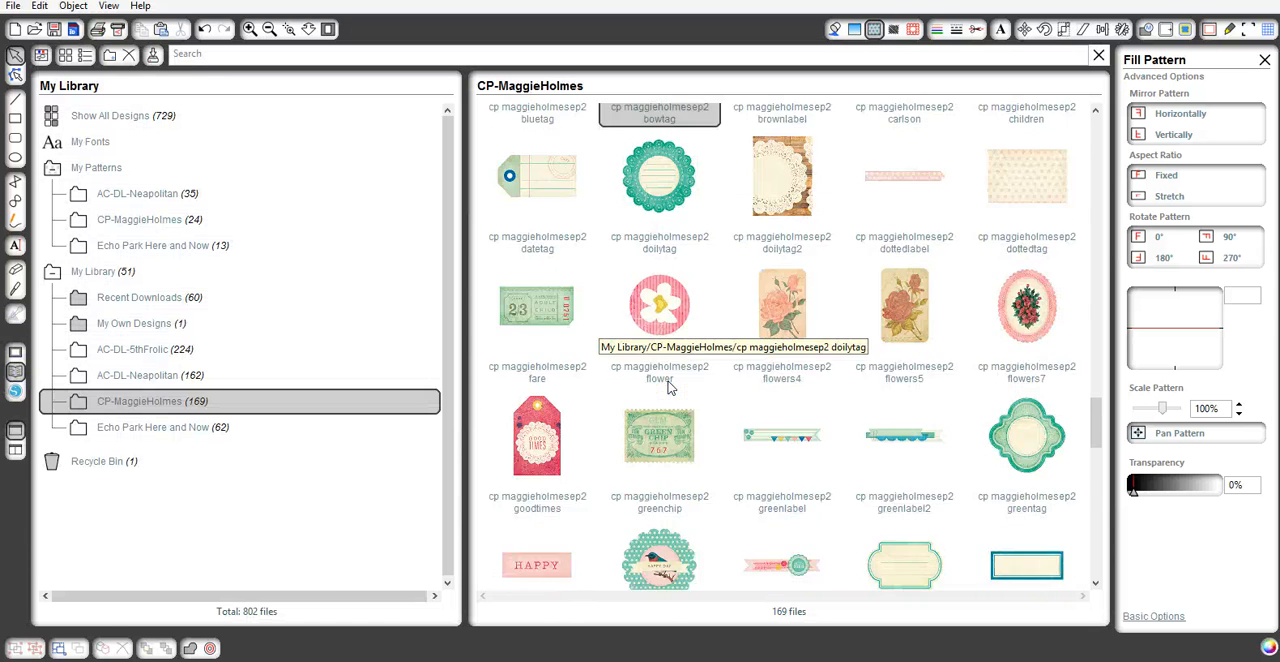
scroll(668, 388, down, 2)
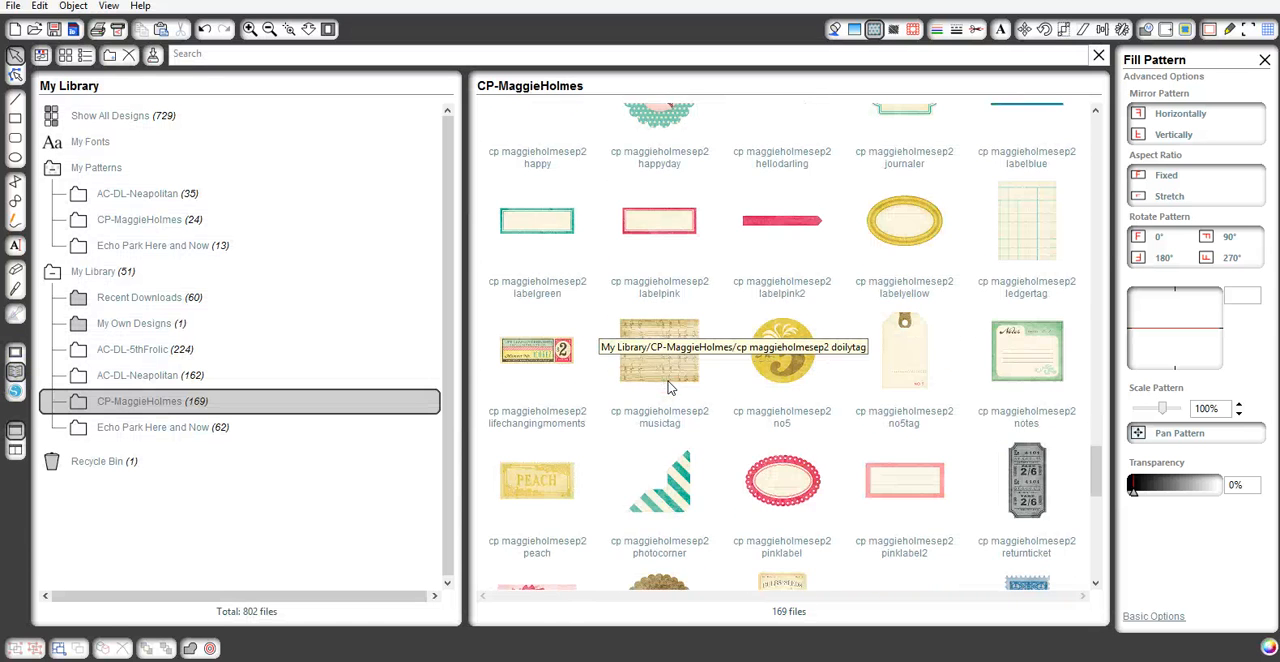
scroll(668, 388, down, 1)
scroll(1074, 523, down, 3)
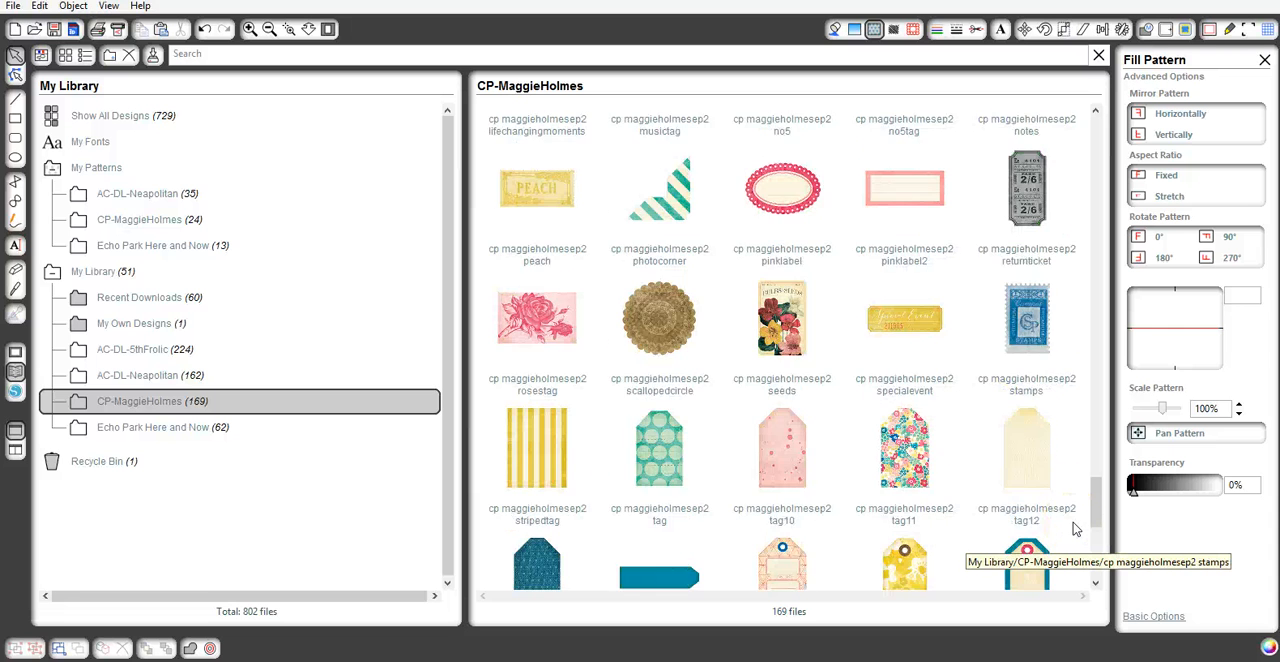
scroll(1074, 528, down, 3)
scroll(1074, 528, down, 3)
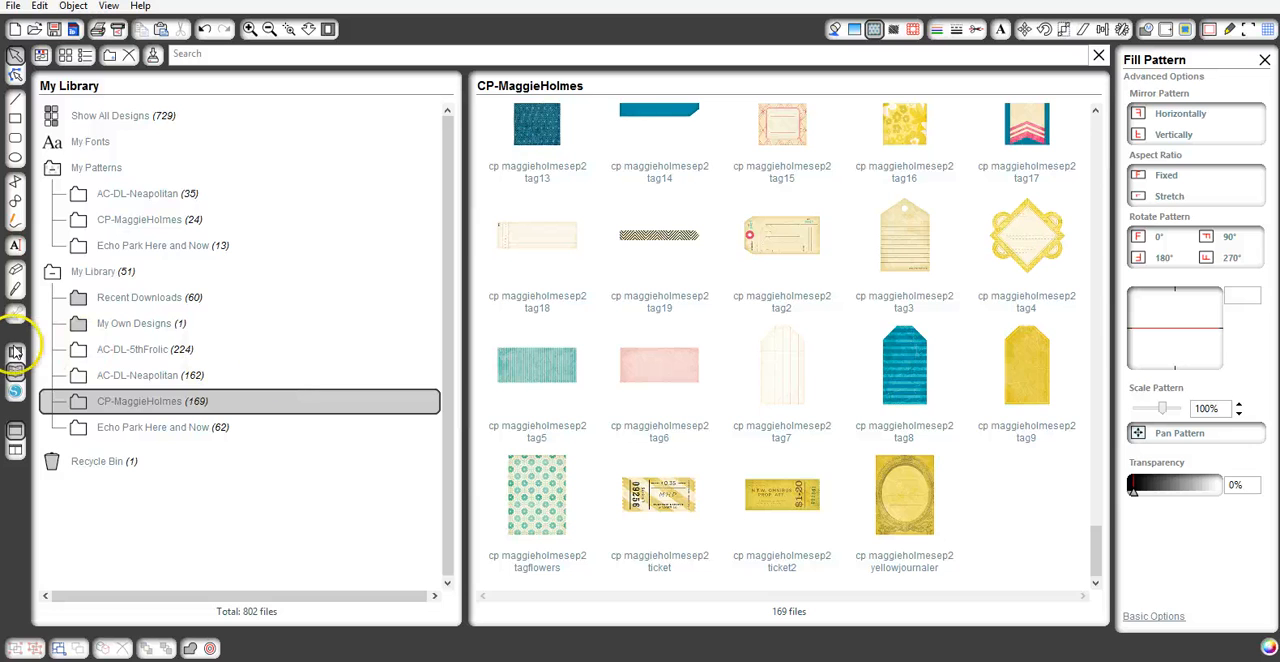
click(15, 352)
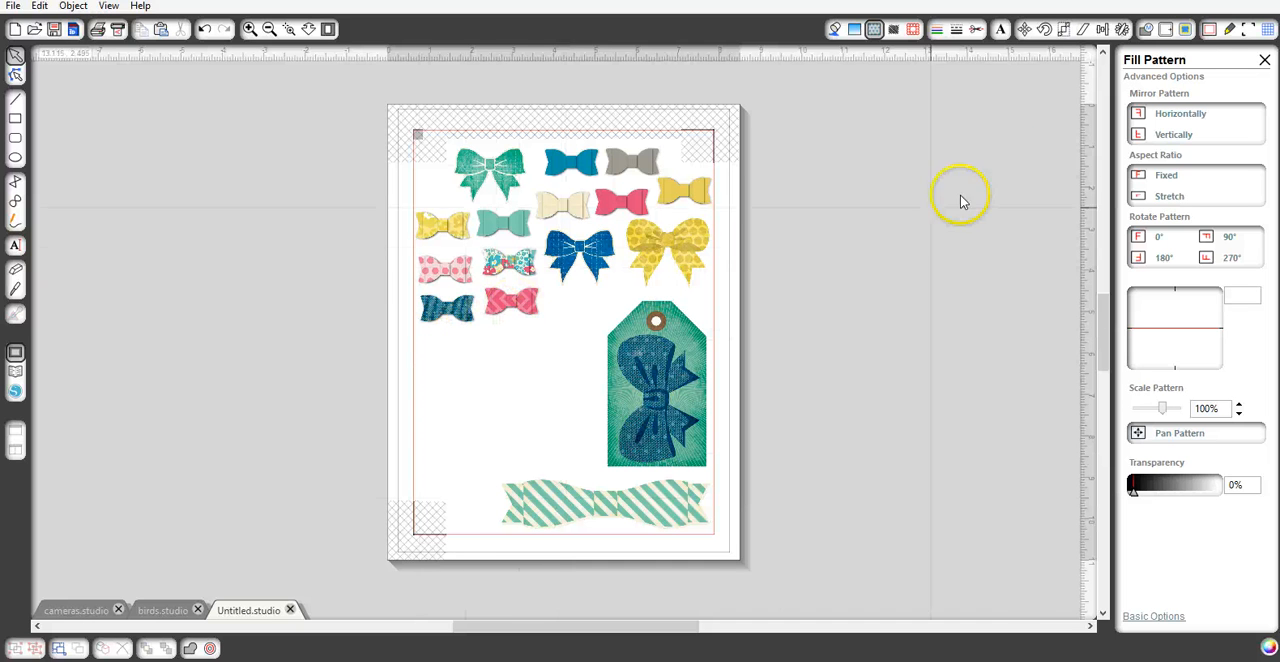
- Select a trace area that encloses all the bows and the tag on the page
click(1186, 31)
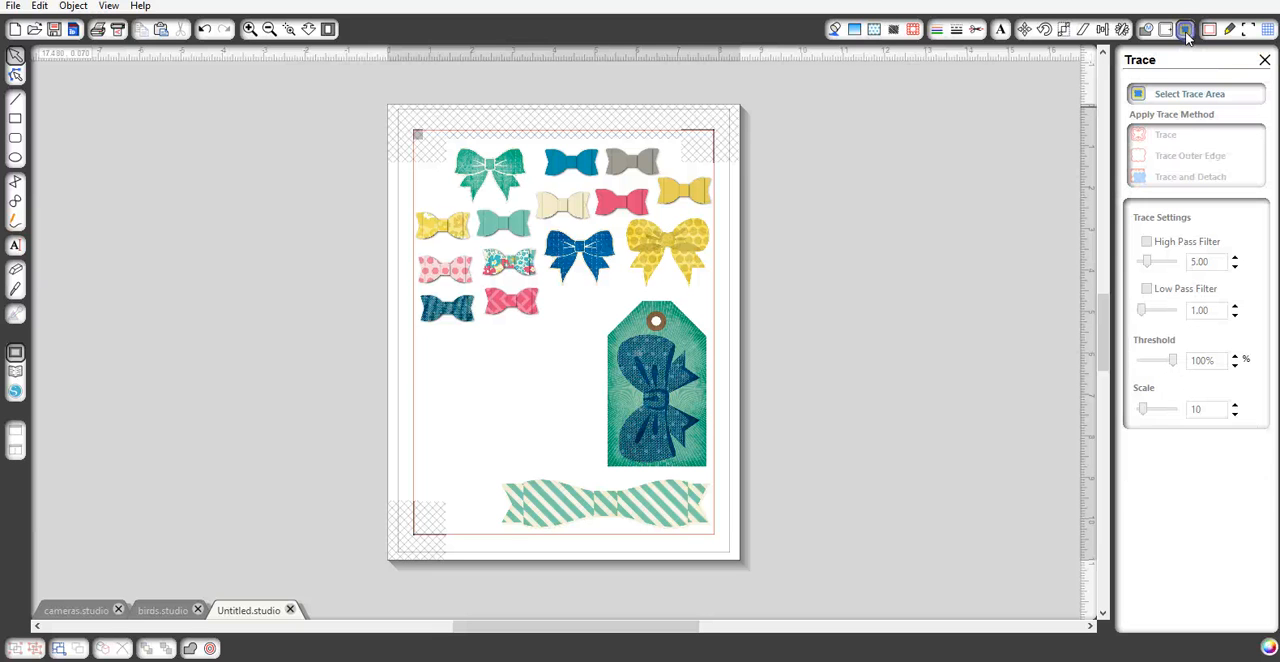
click(1167, 95)
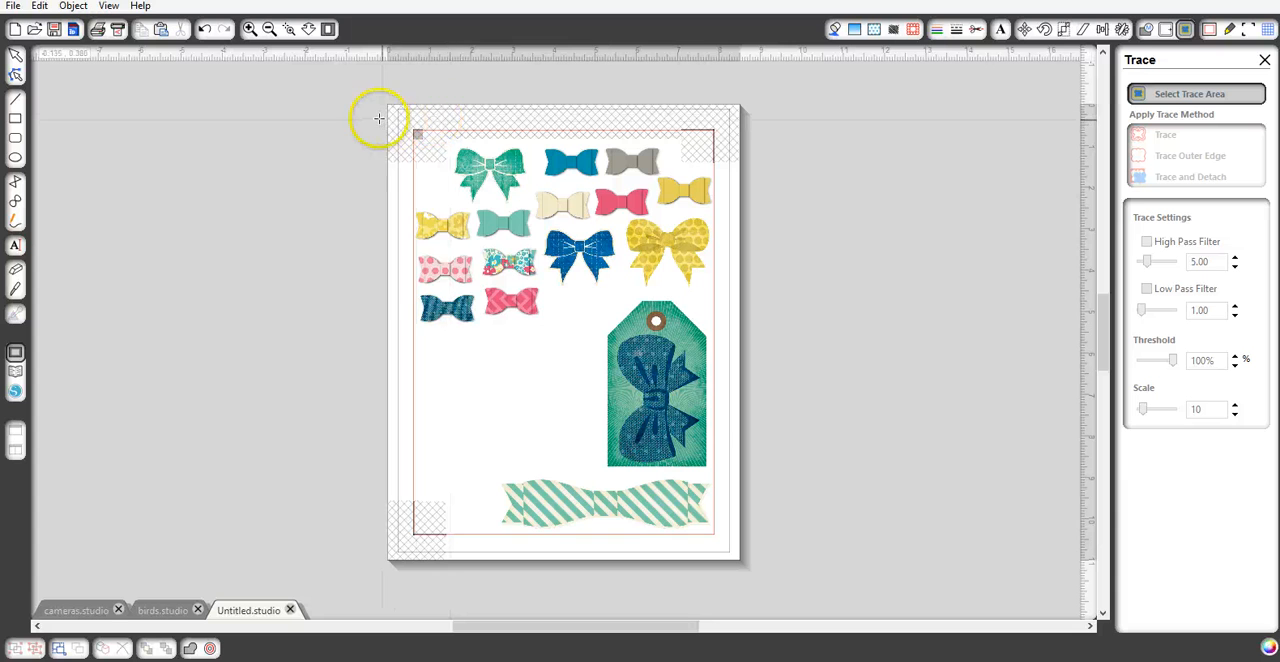
mouse_move(378, 118)
mouse_down()
mouse_move(480, 198)
mouse_move(648, 476)
mouse_move(736, 552)
mouse_up()
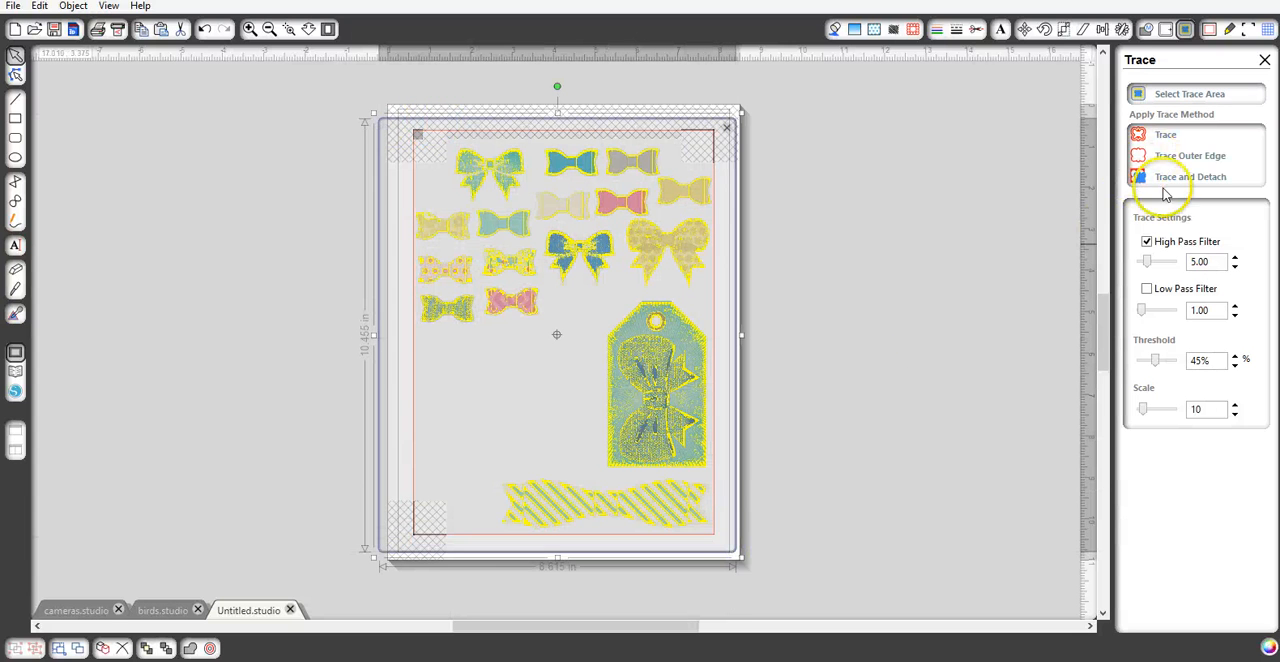
- Turn off the High Pass Filter, set the threshold to 100%, and trace the outer edges of all the designs
click(1147, 242)
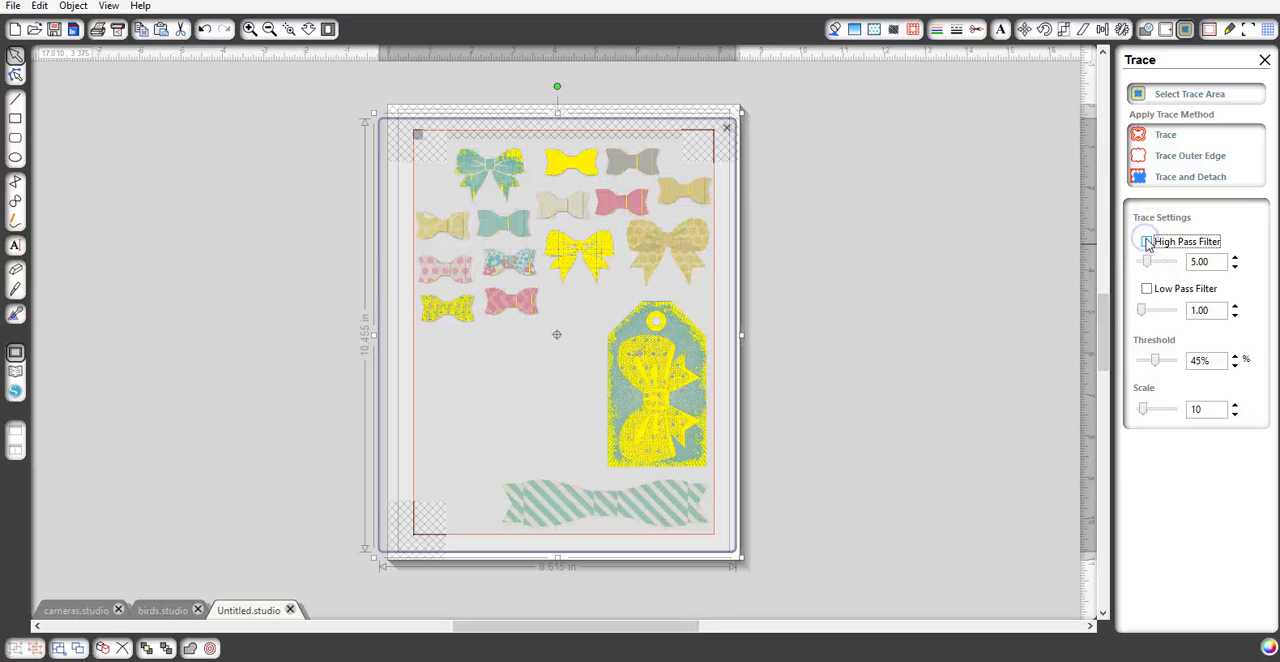
drag(1154, 359, 1181, 362)
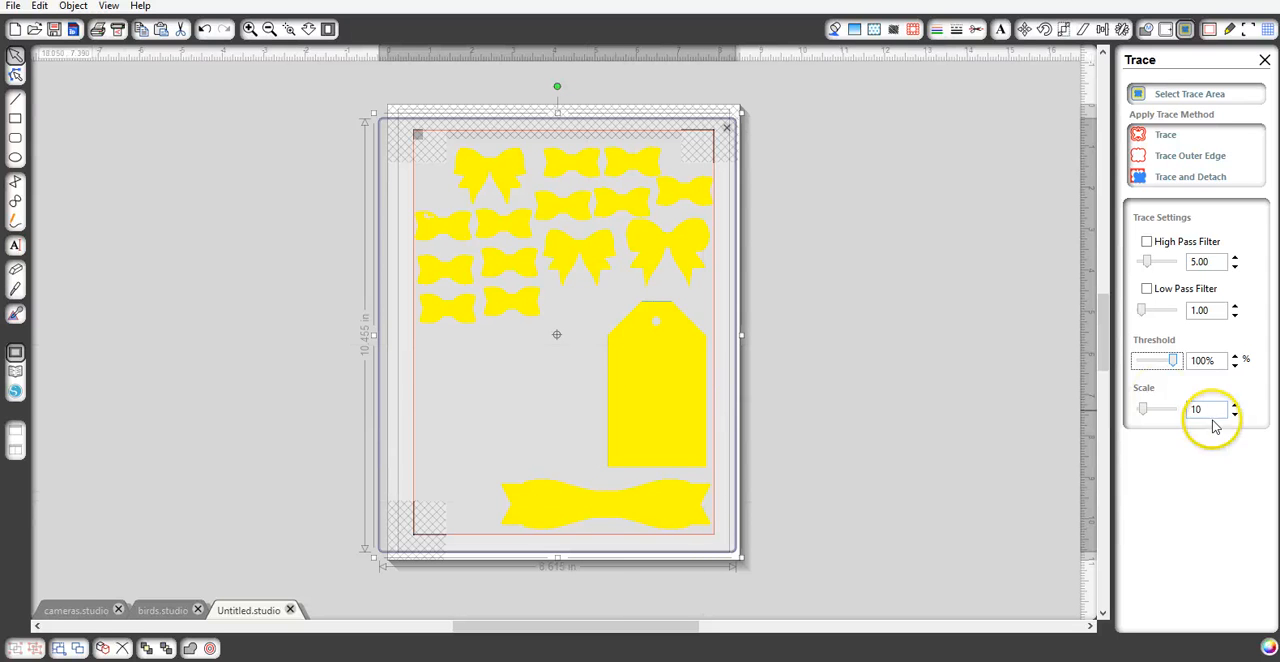
drag(1173, 360, 1136, 362)
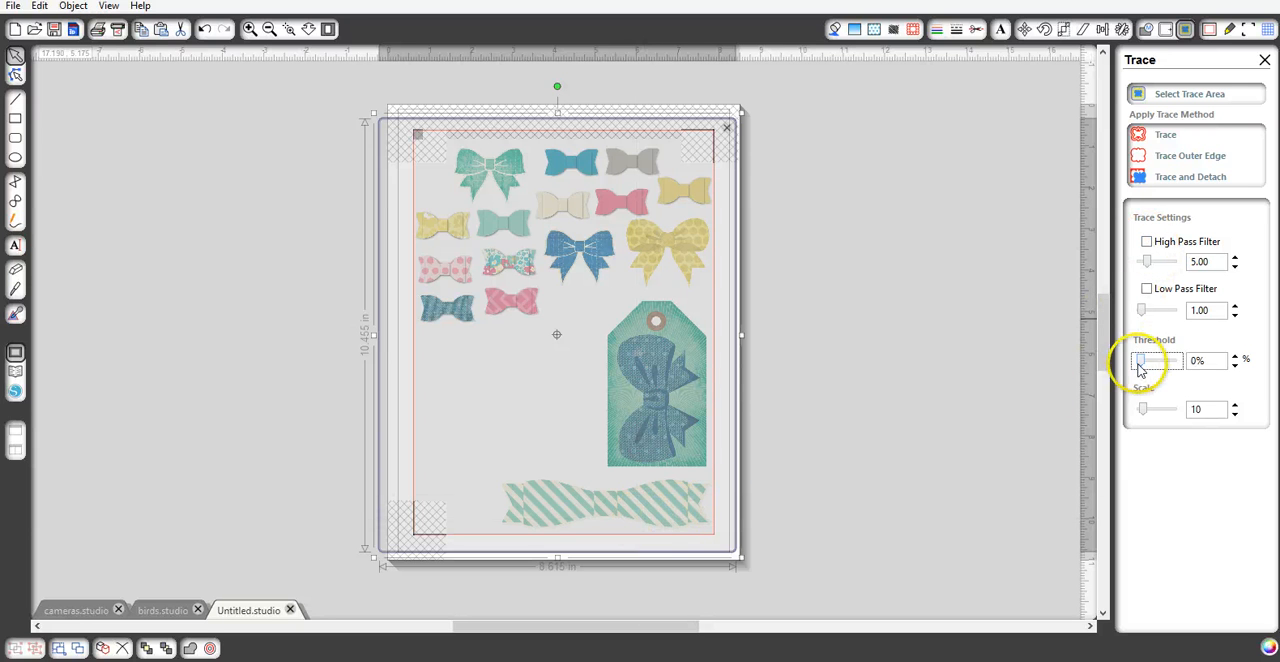
drag(1140, 360, 1178, 366)
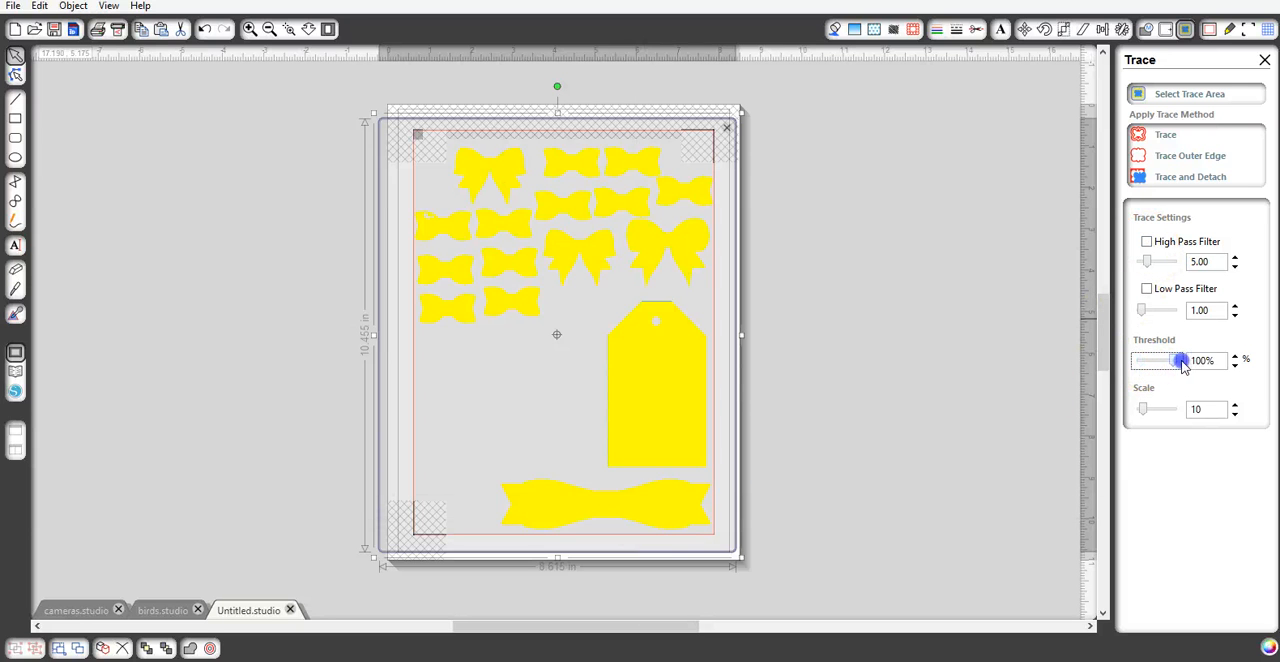
click(1195, 159)
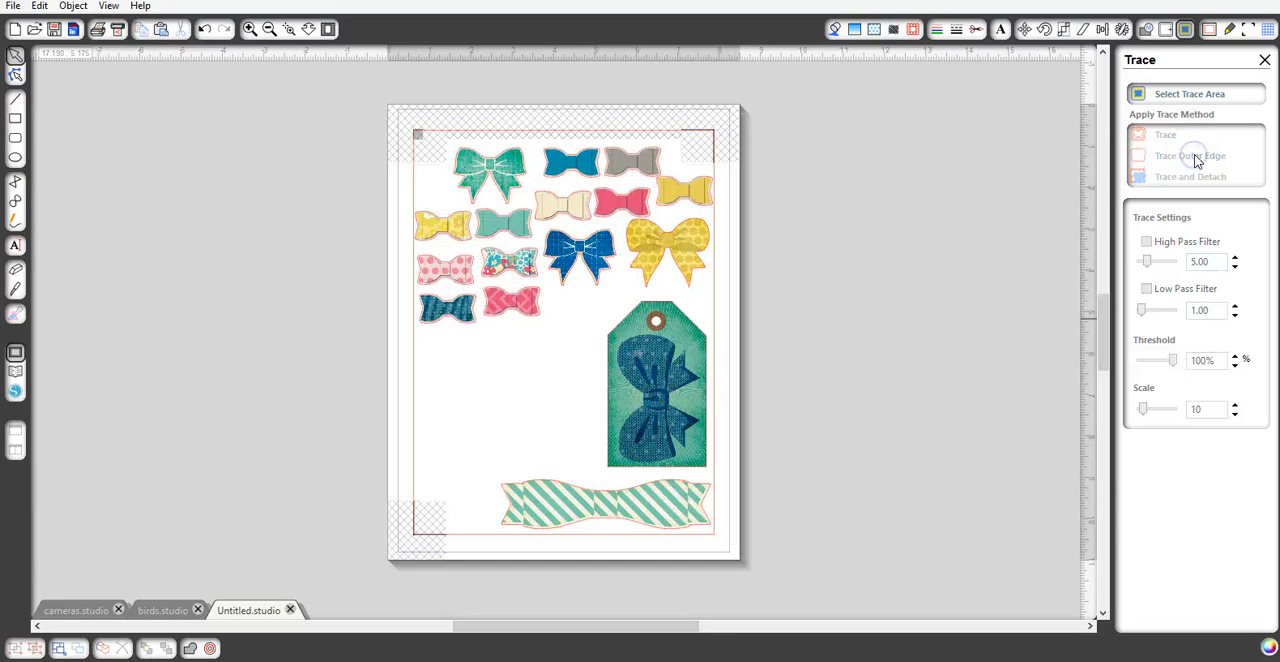
- Check the traced cut lines around the designs in the cut style preview, and inspect the cream and blue bows
click(976, 30)
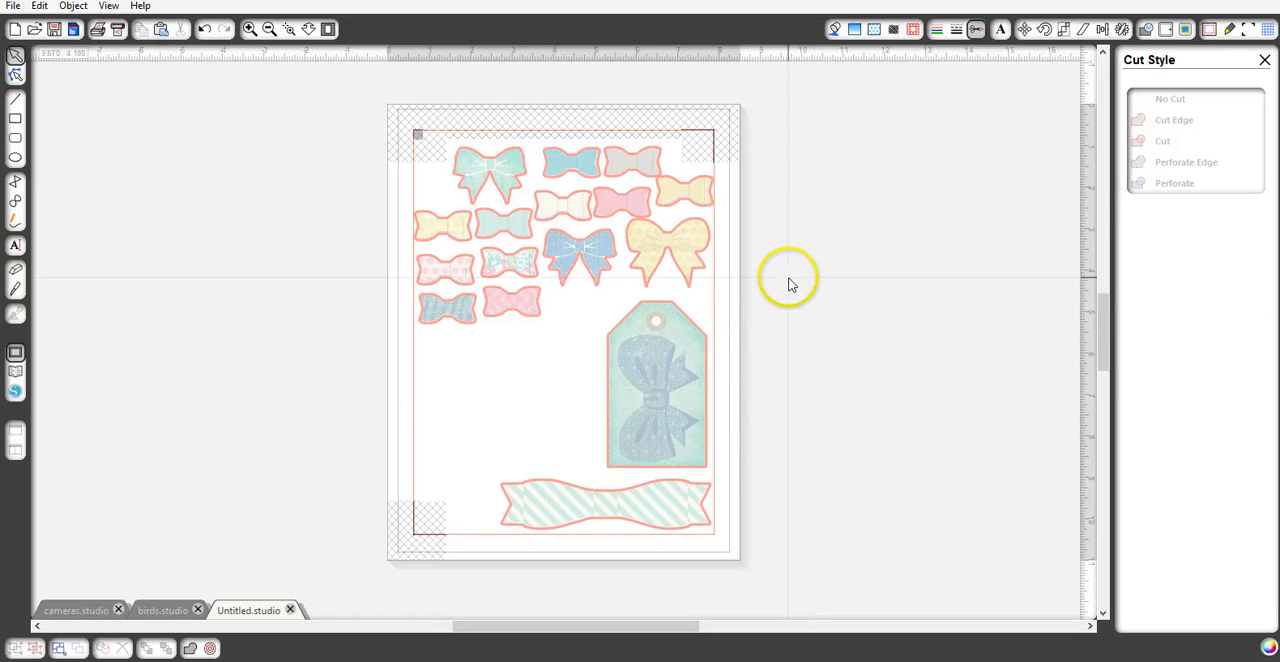
click(833, 30)
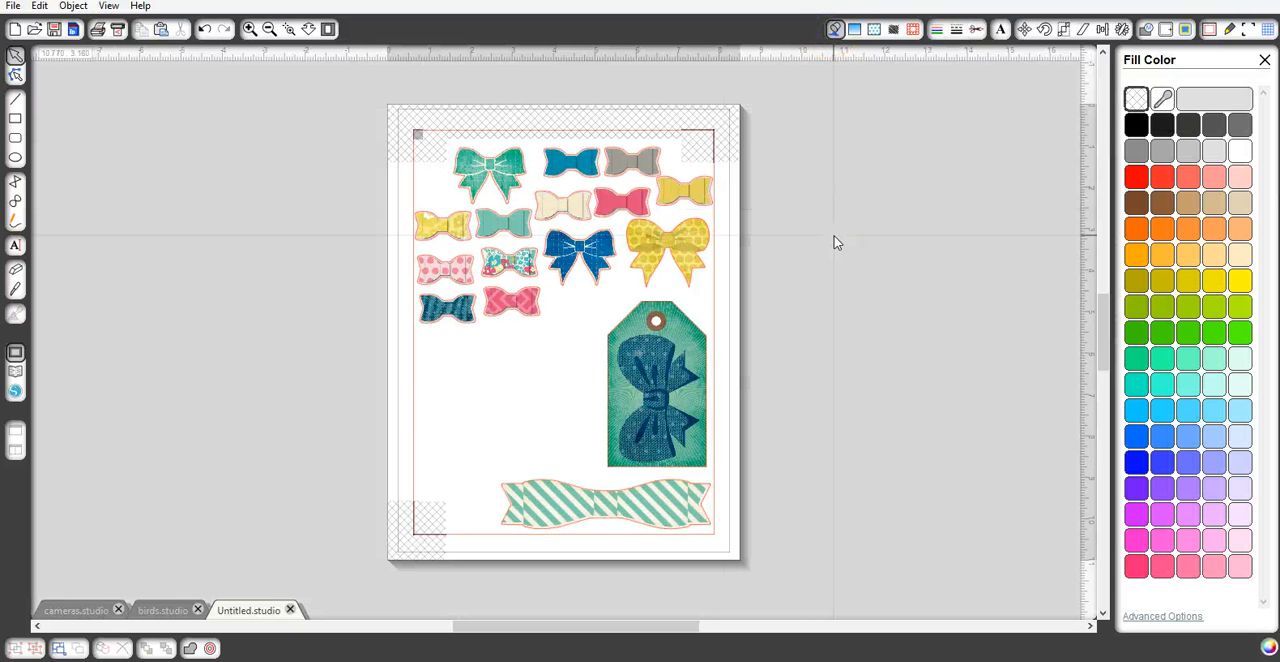
click(567, 208)
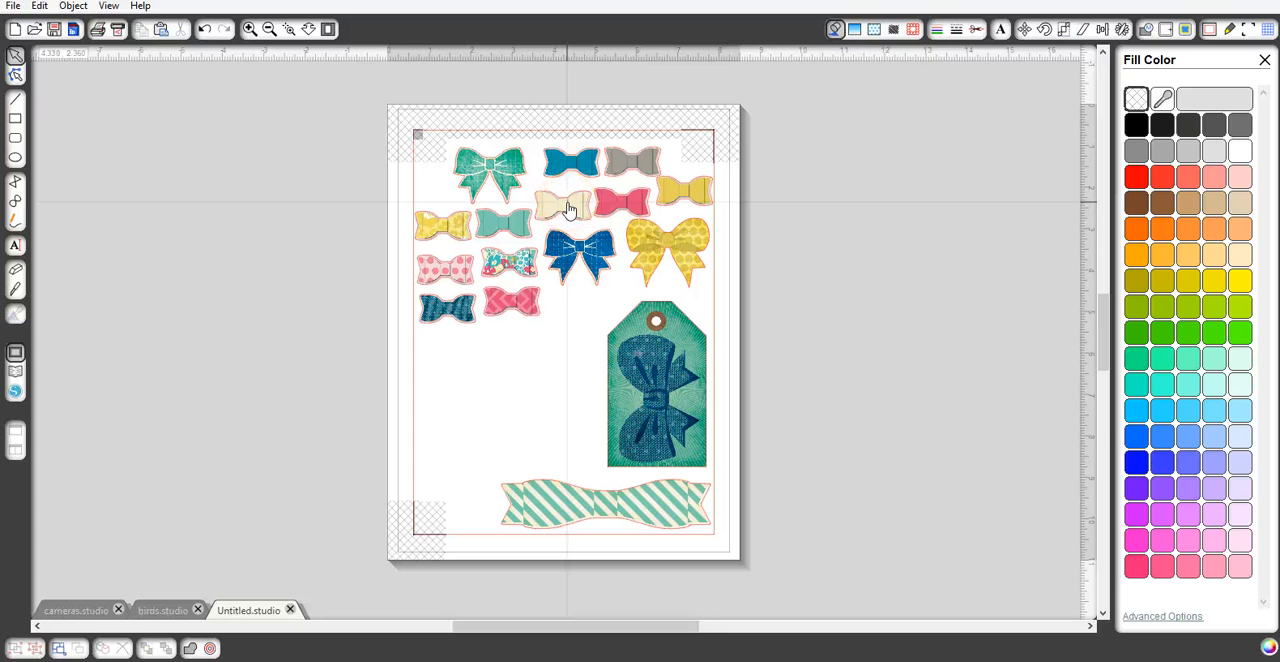
click(567, 207)
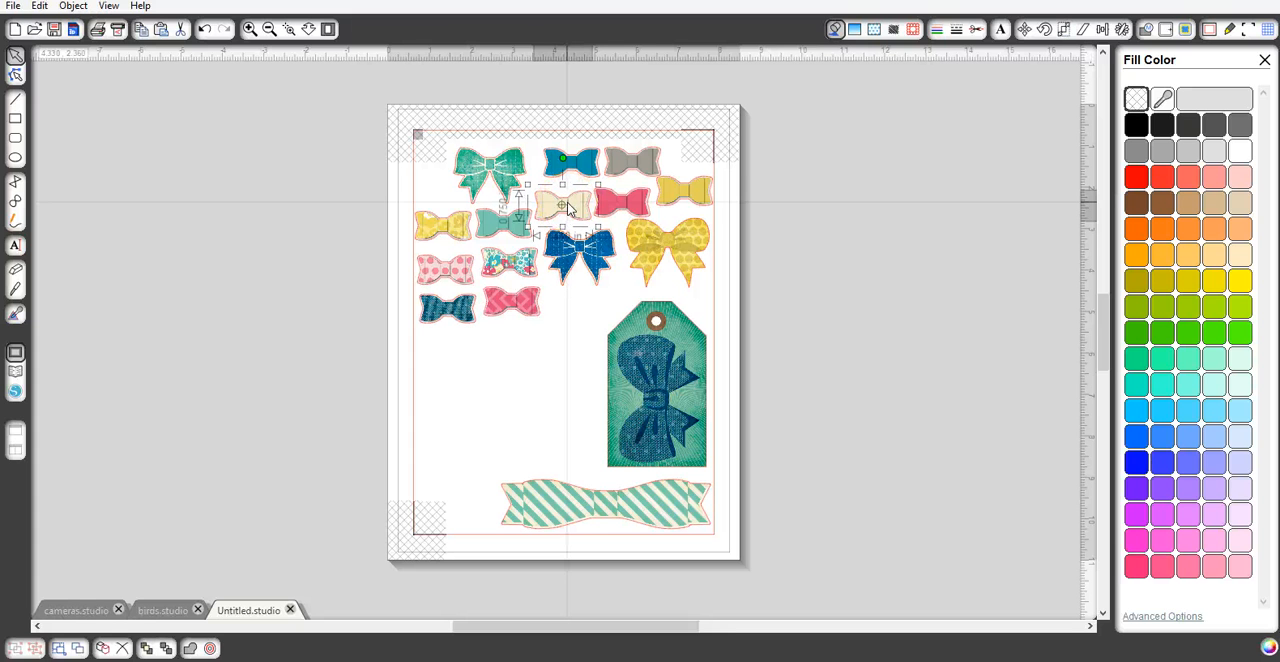
click(565, 166)
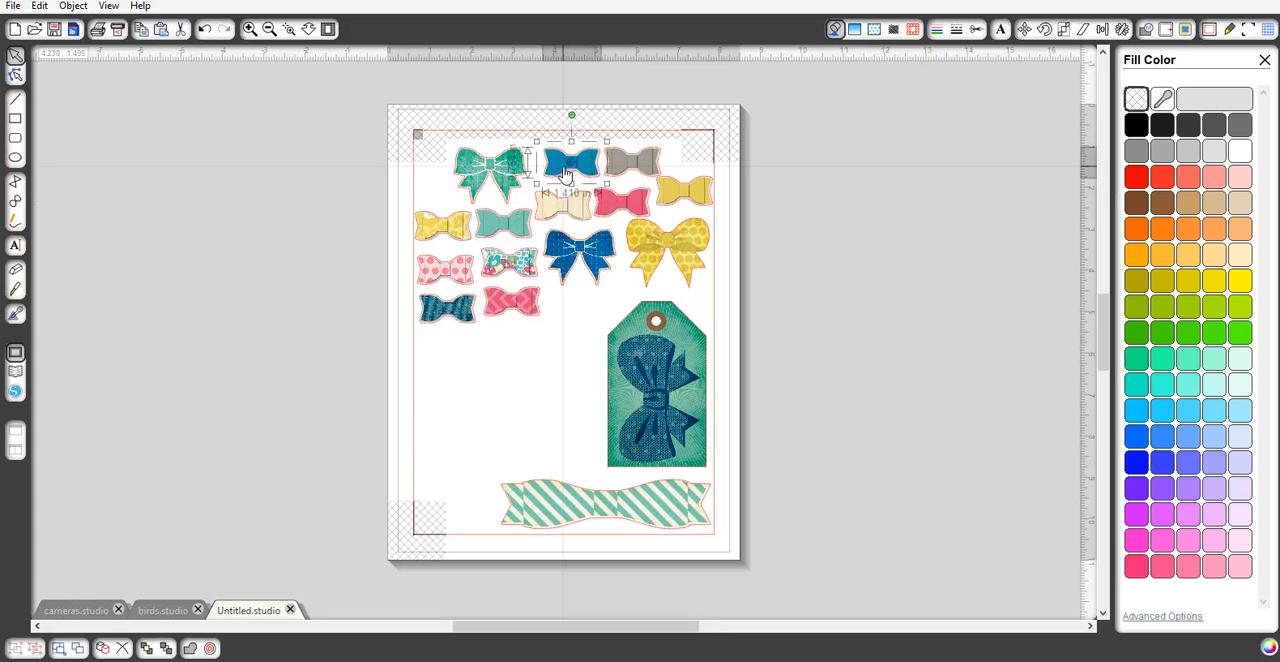
click(849, 220)
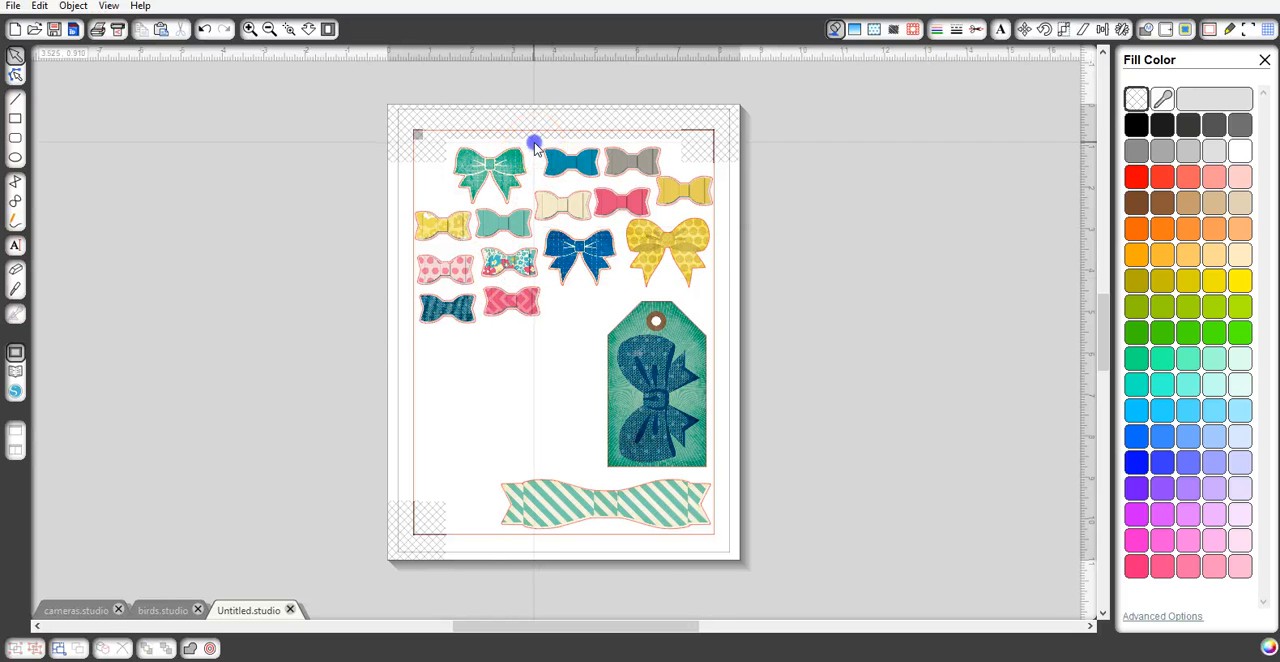
- Copy all the designs with their cut lines, place the copy beside the page, and release its compound path
key(ctrl+a)
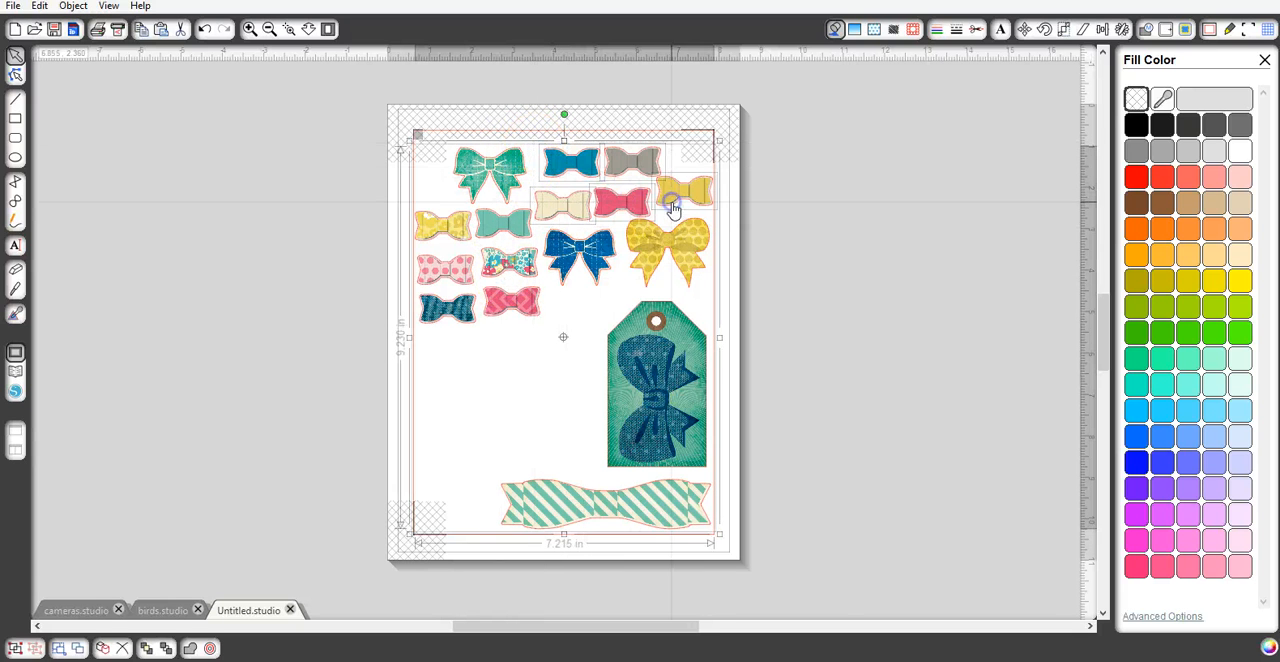
right_click(673, 202)
click(716, 269)
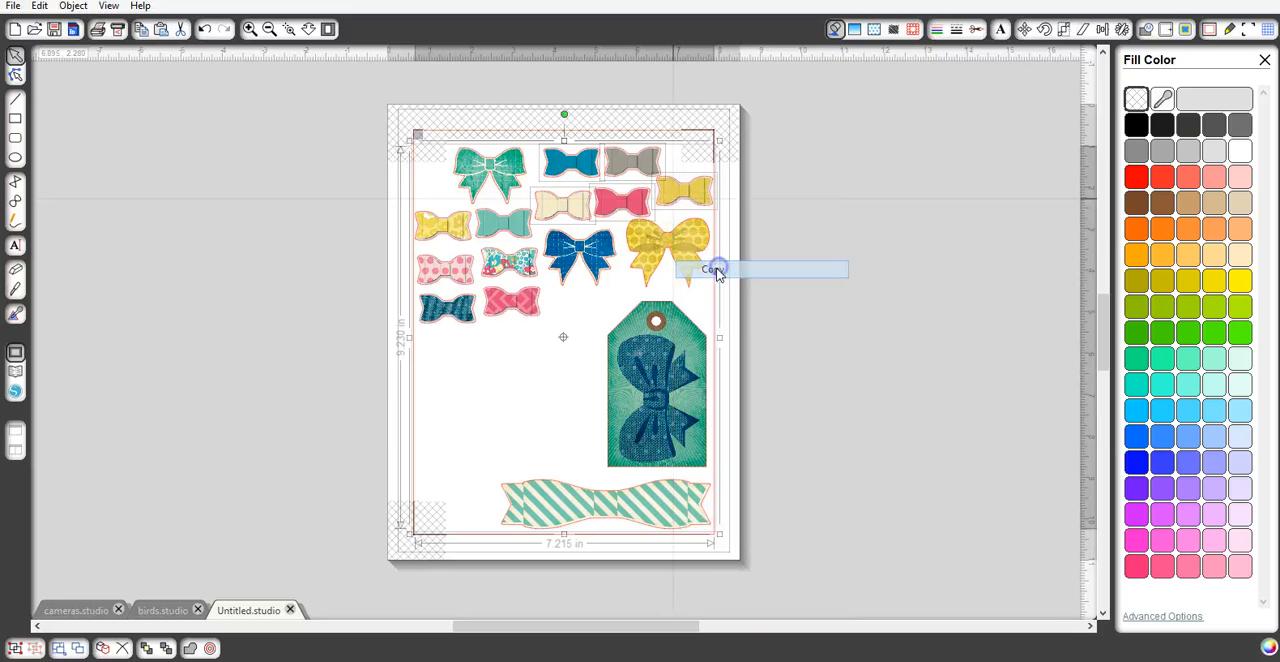
right_click(358, 173)
click(395, 205)
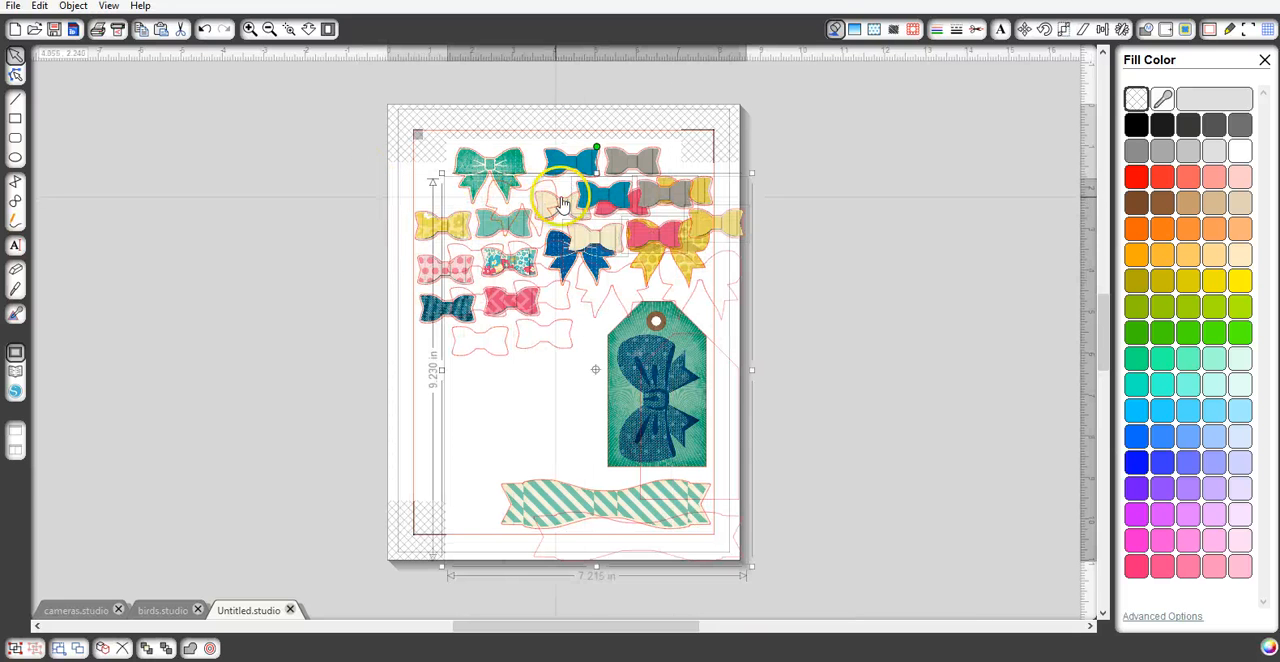
drag(560, 195, 214, 135)
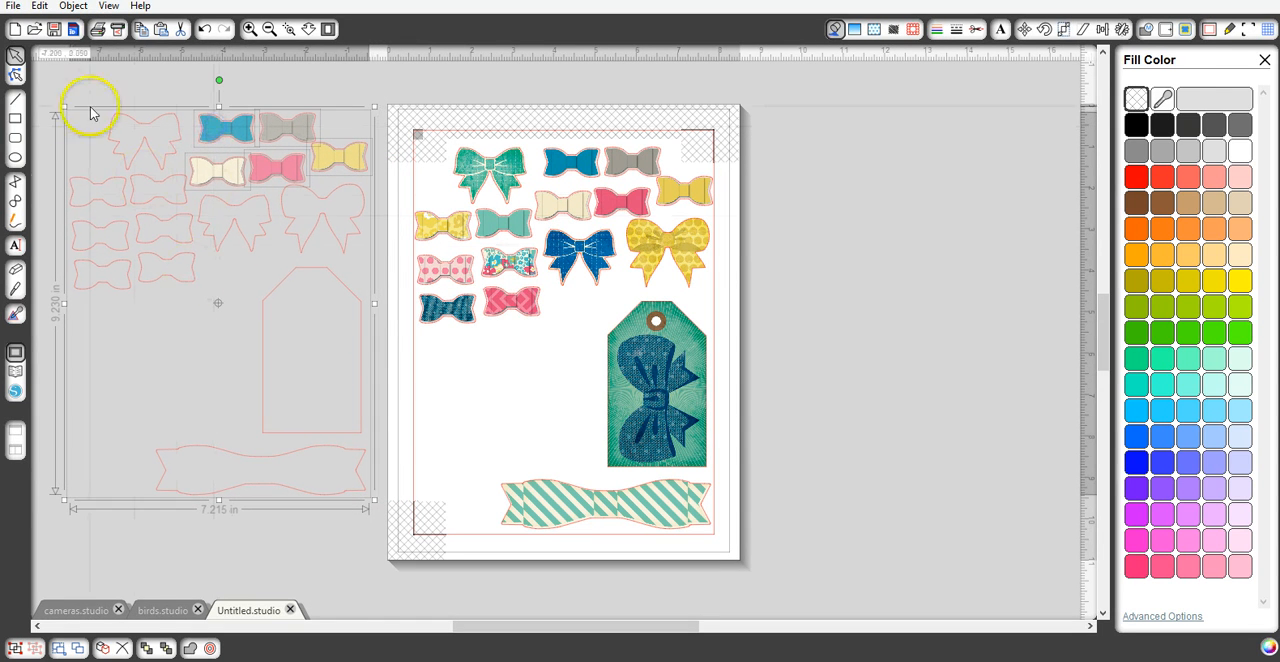
right_click(169, 225)
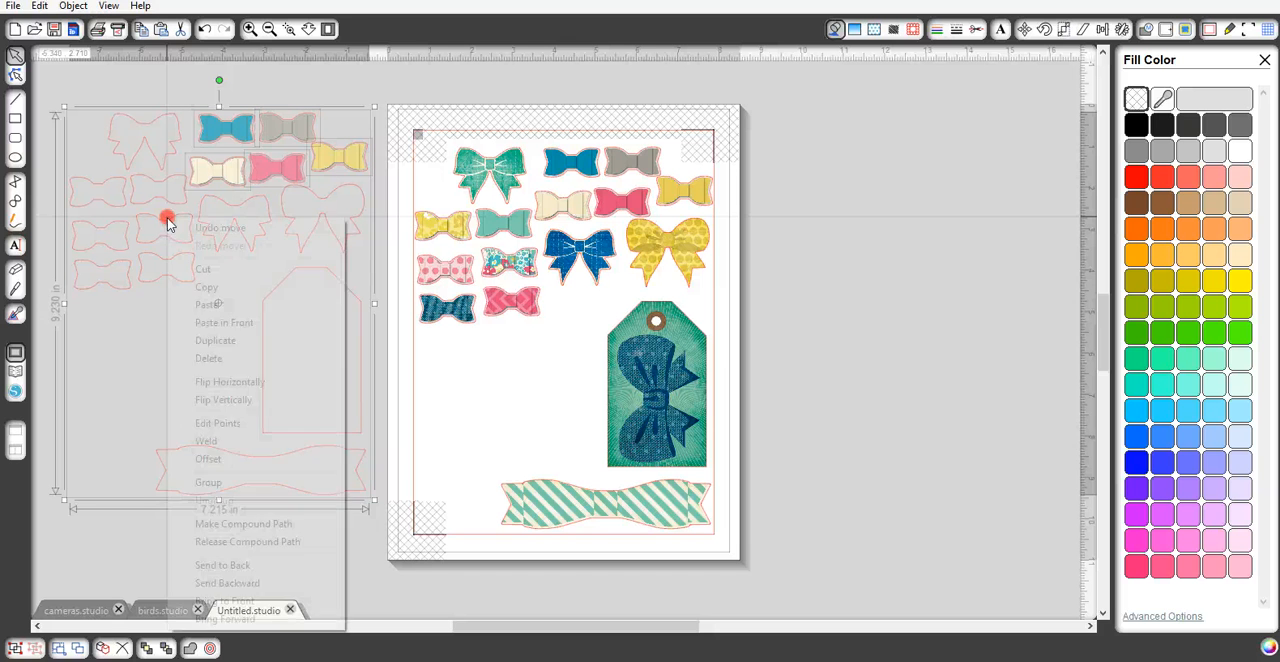
click(278, 552)
click(143, 128)
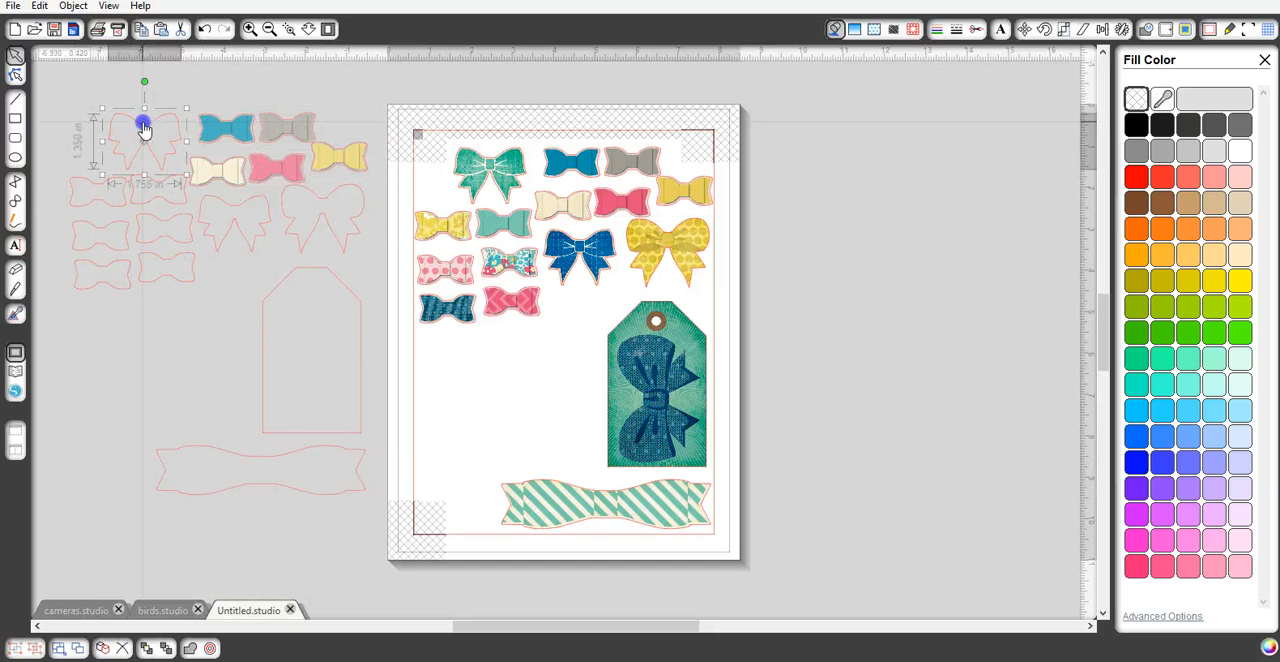
drag(143, 133, 151, 186)
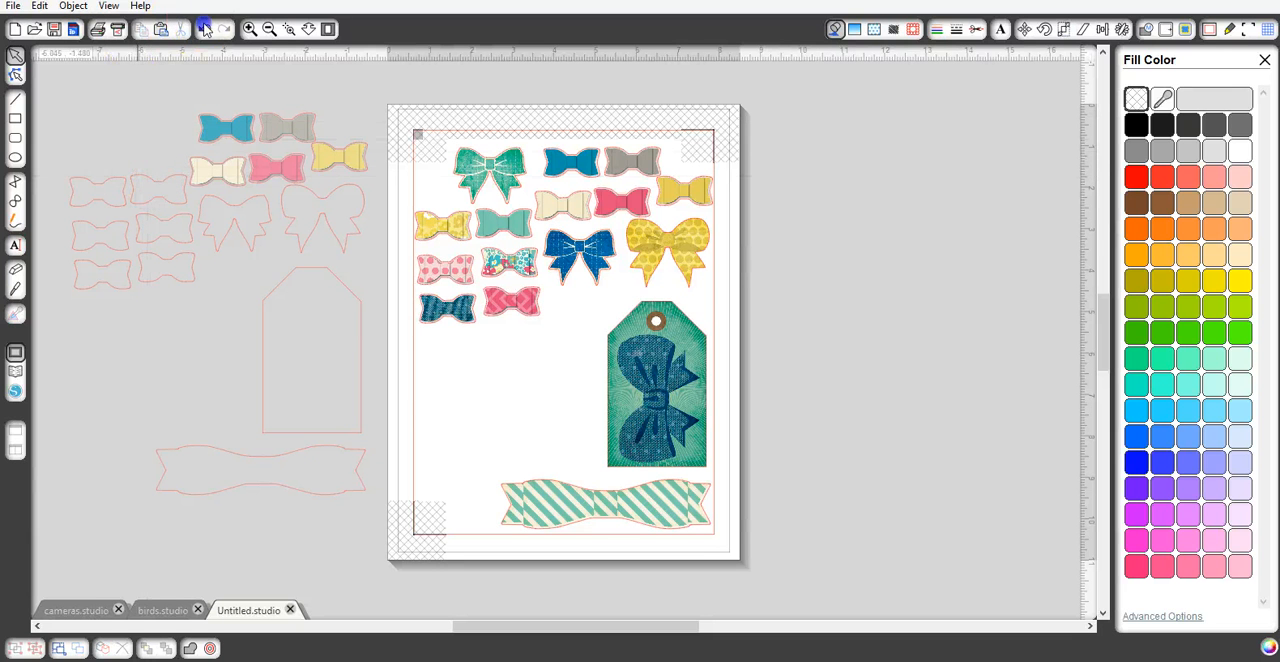
click(205, 28)
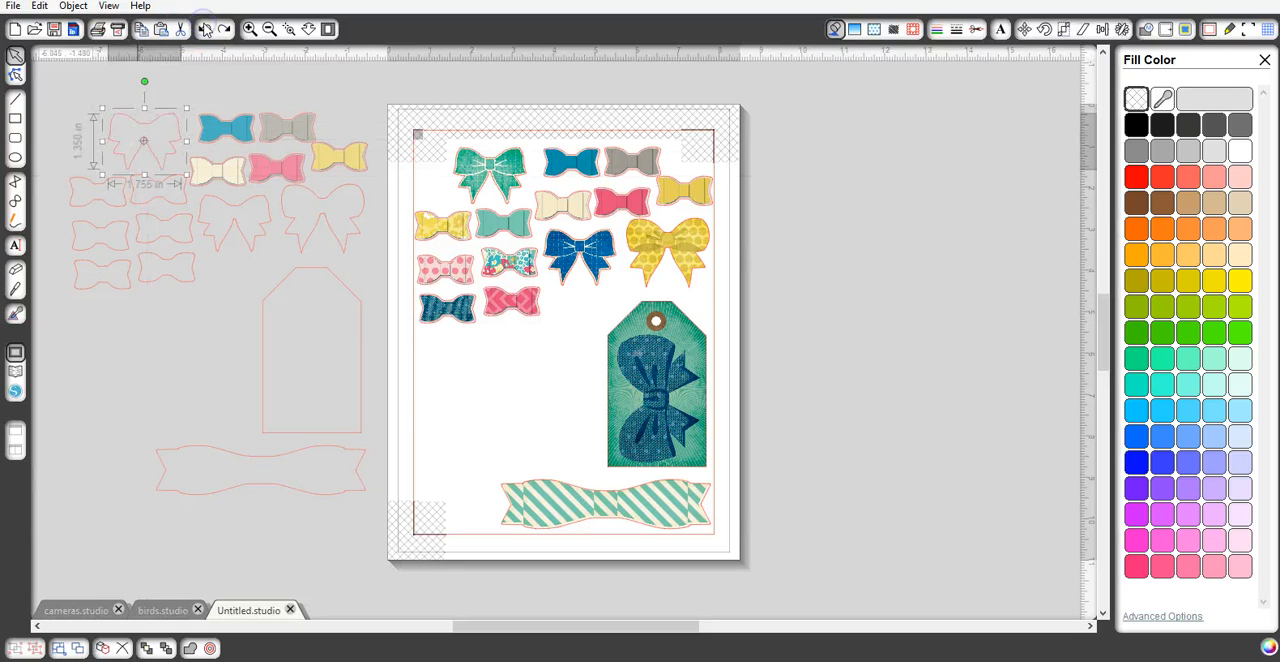
click(226, 93)
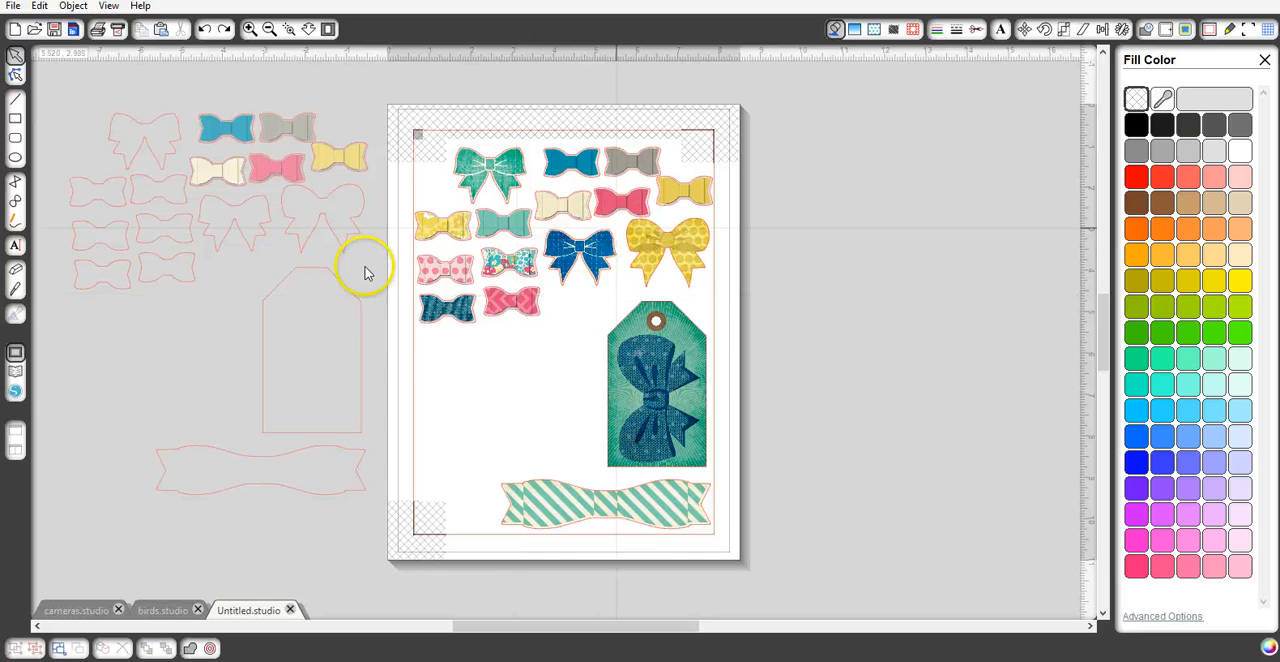
- Look through the CP-MaggieHolmes pattern folder in the library, and return to the drawing page
click(16, 373)
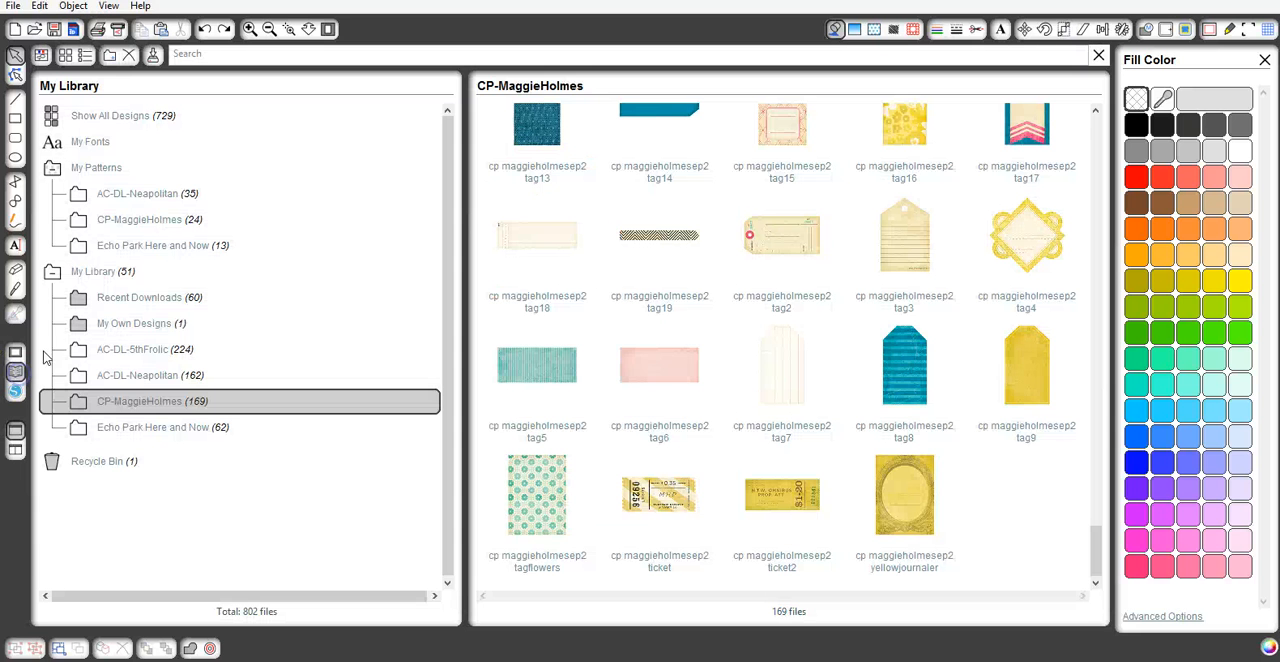
click(127, 228)
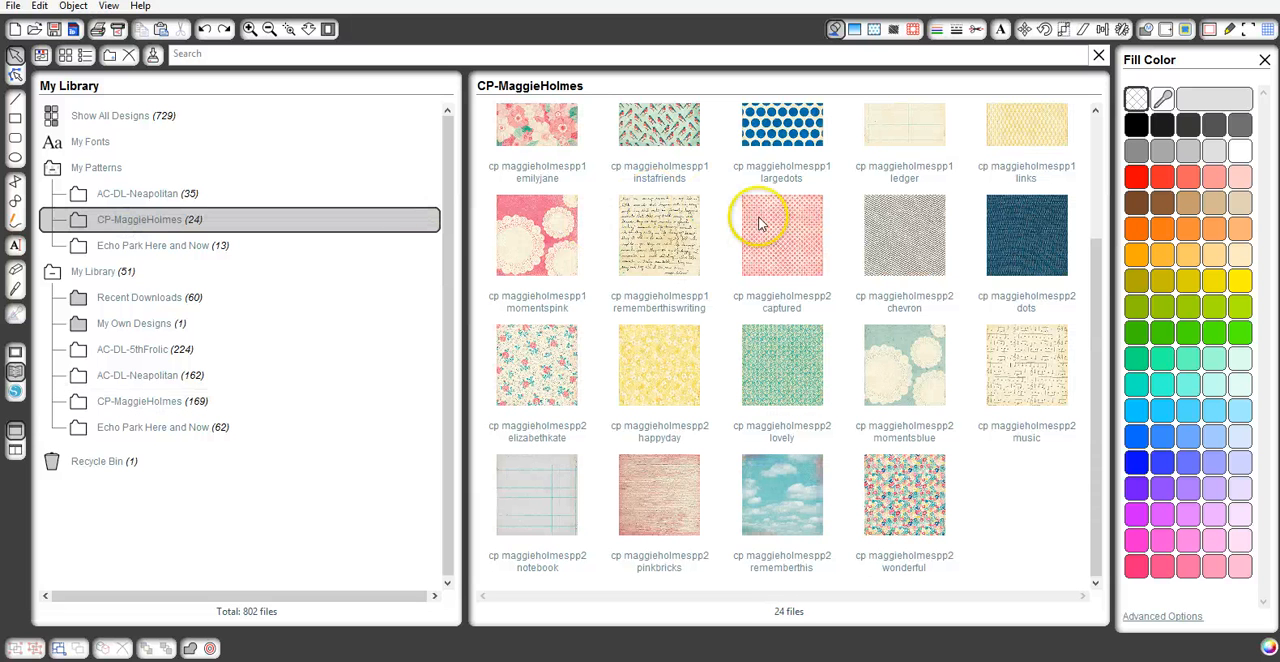
scroll(758, 224, up, 3)
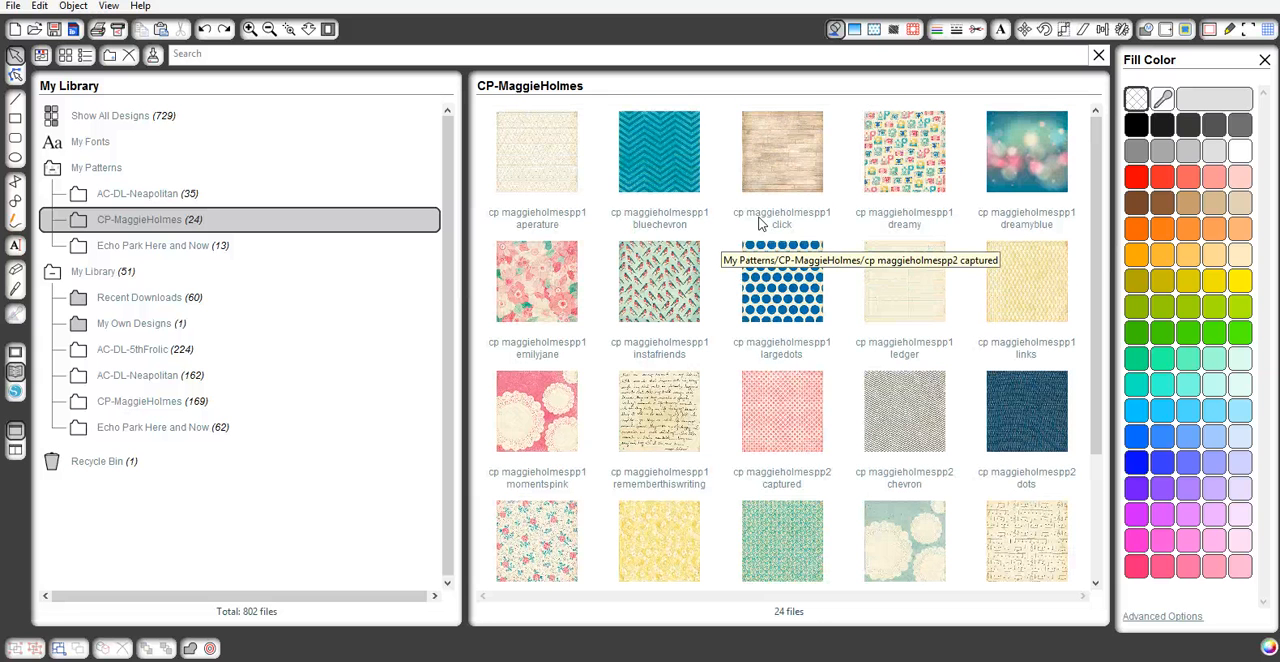
click(761, 216)
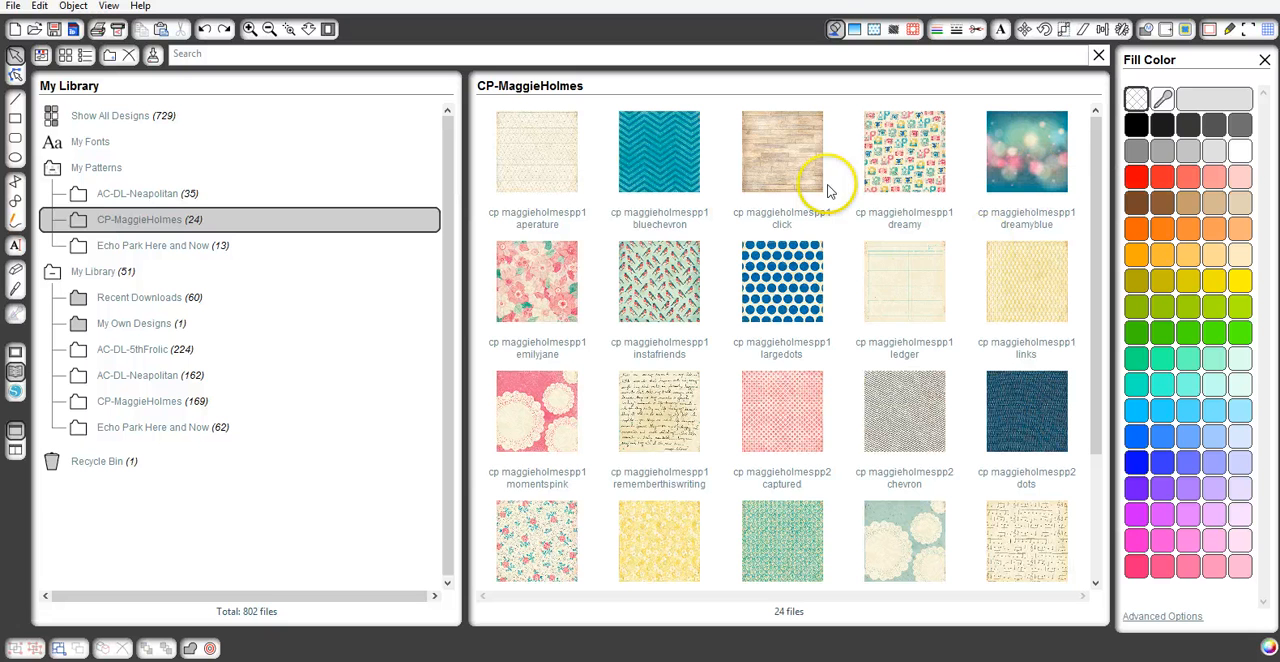
scroll(810, 258, down, 3)
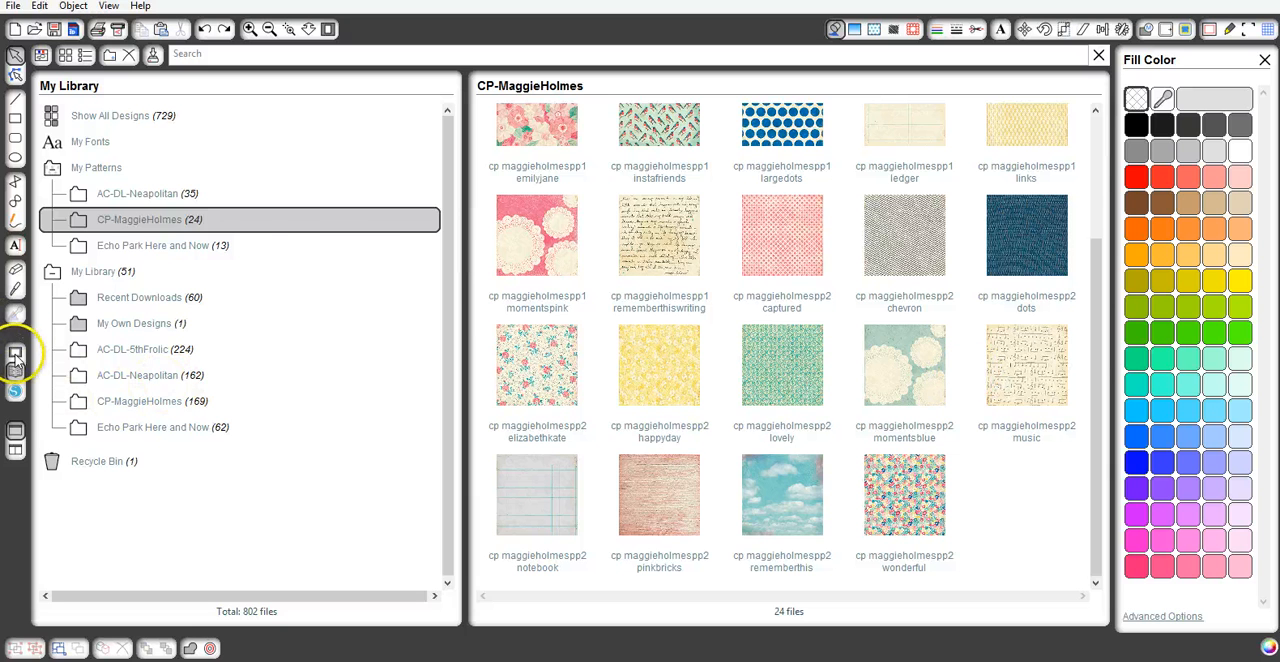
click(15, 354)
- Fill the loose outline copied from the green ribbon bow with the cp maggieholmespp1 largedots pattern
click(240, 205)
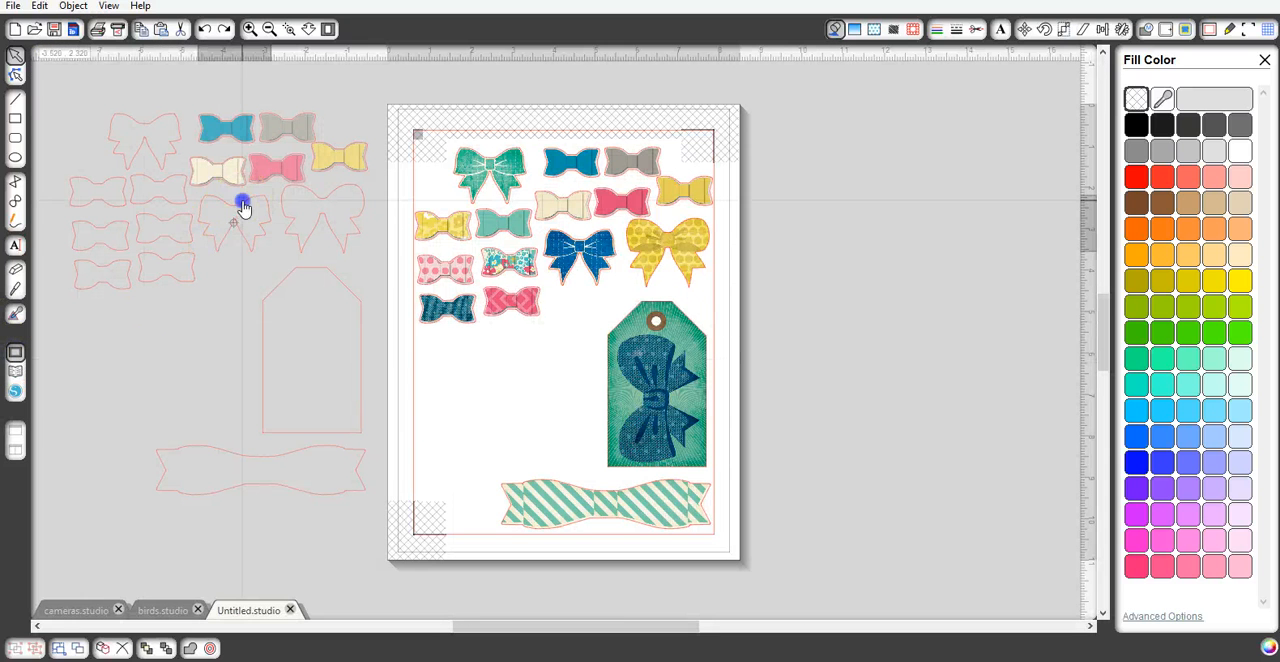
click(330, 196)
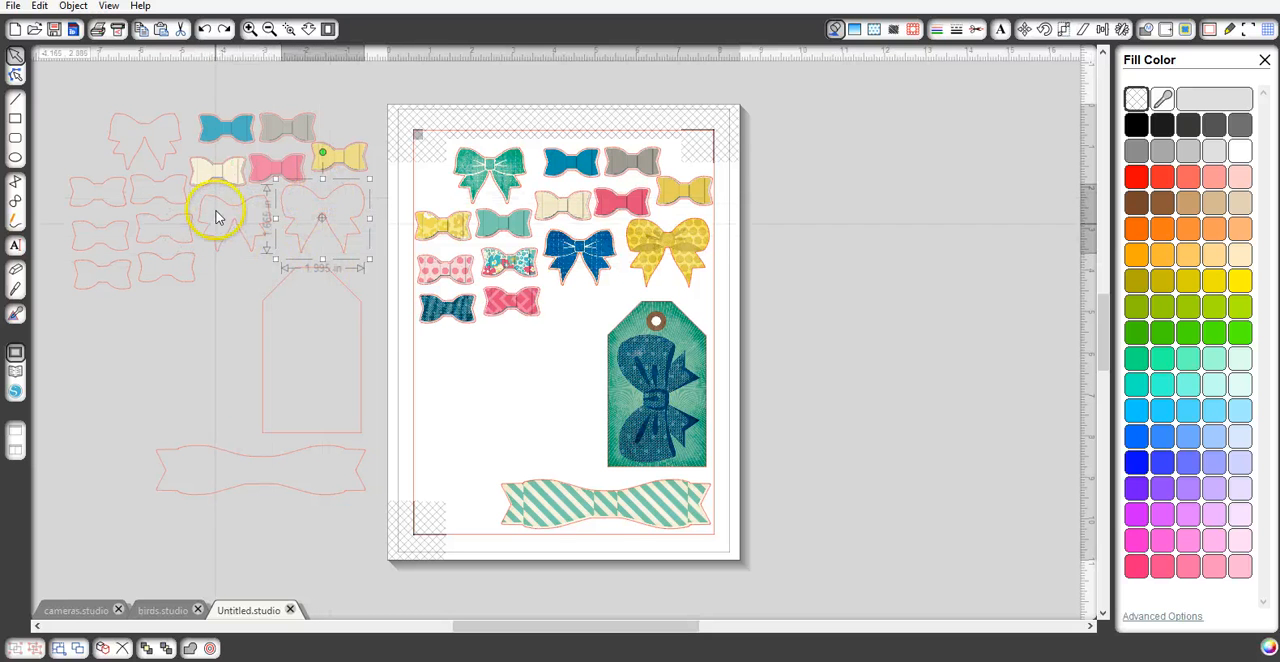
click(161, 130)
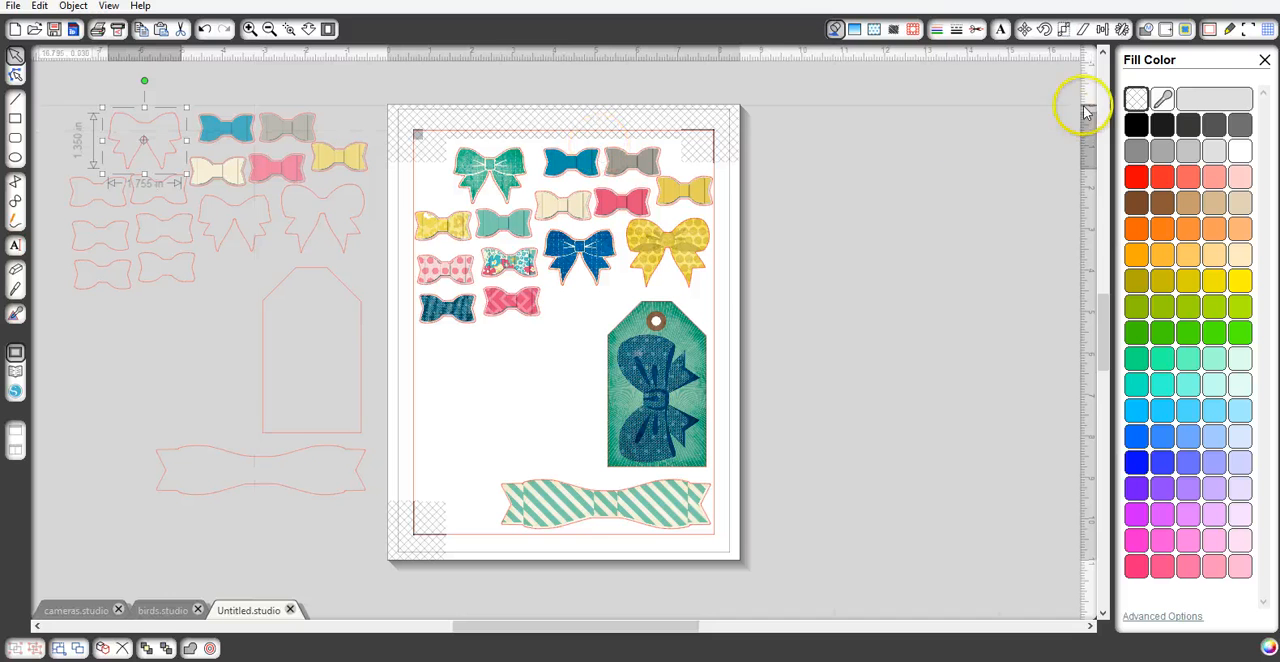
click(874, 30)
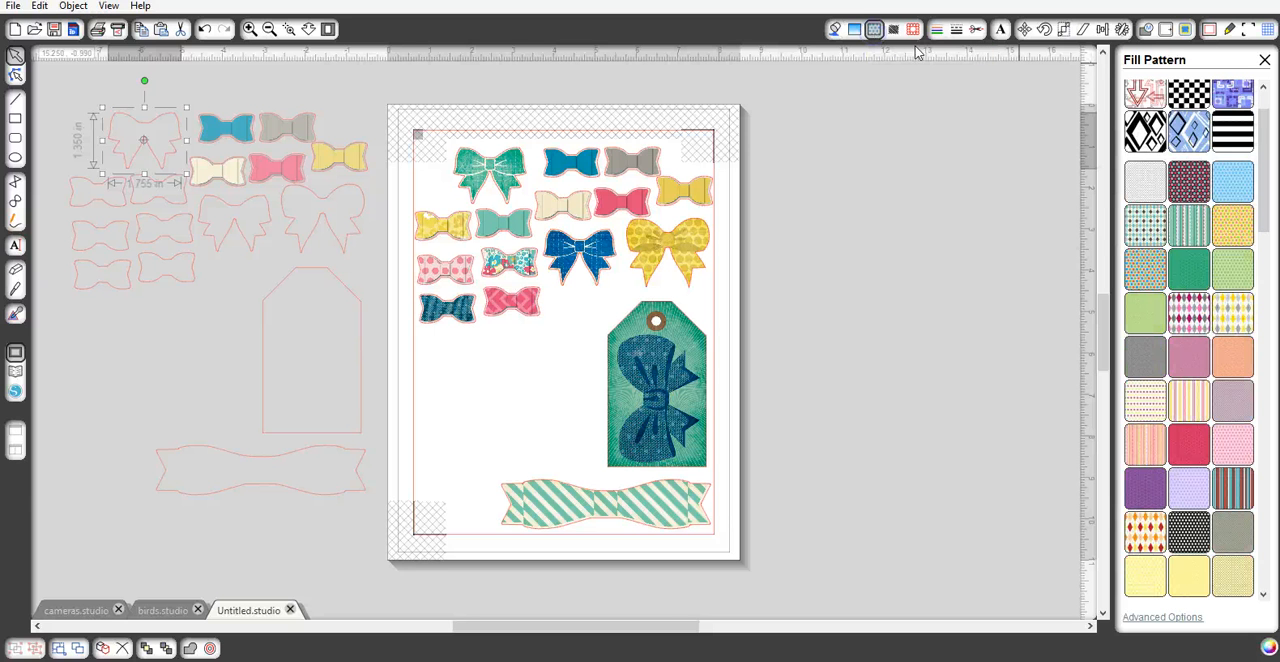
drag(1264, 148, 1252, 446)
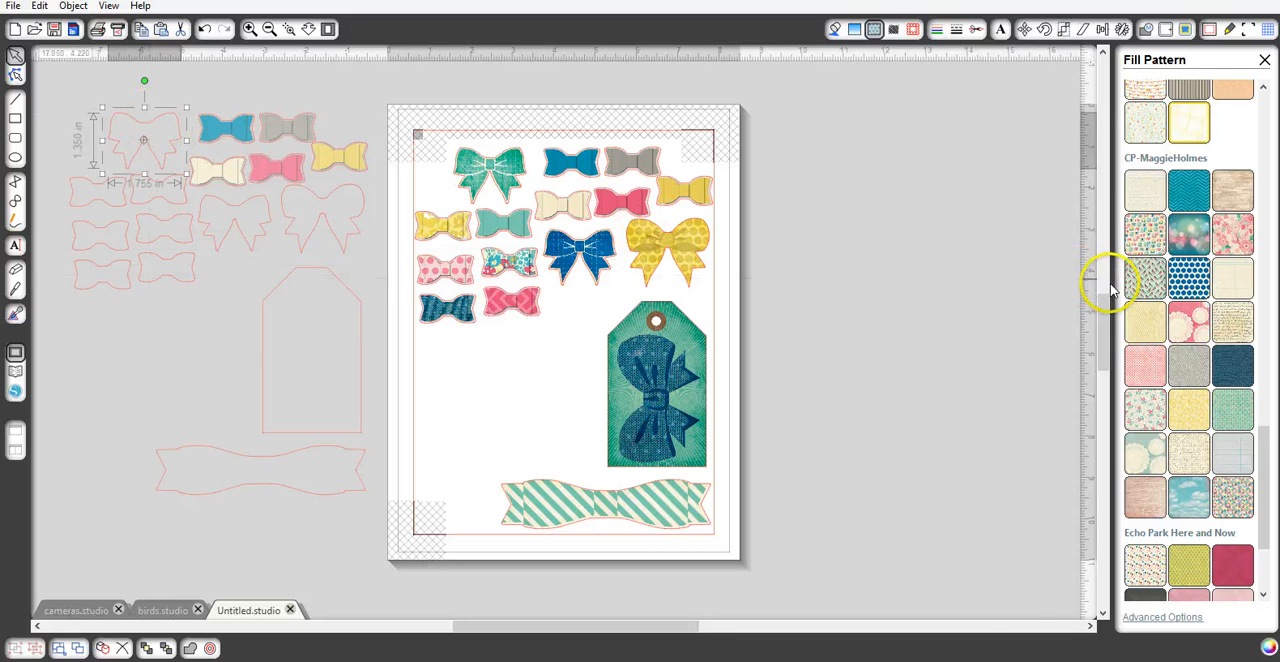
click(1186, 285)
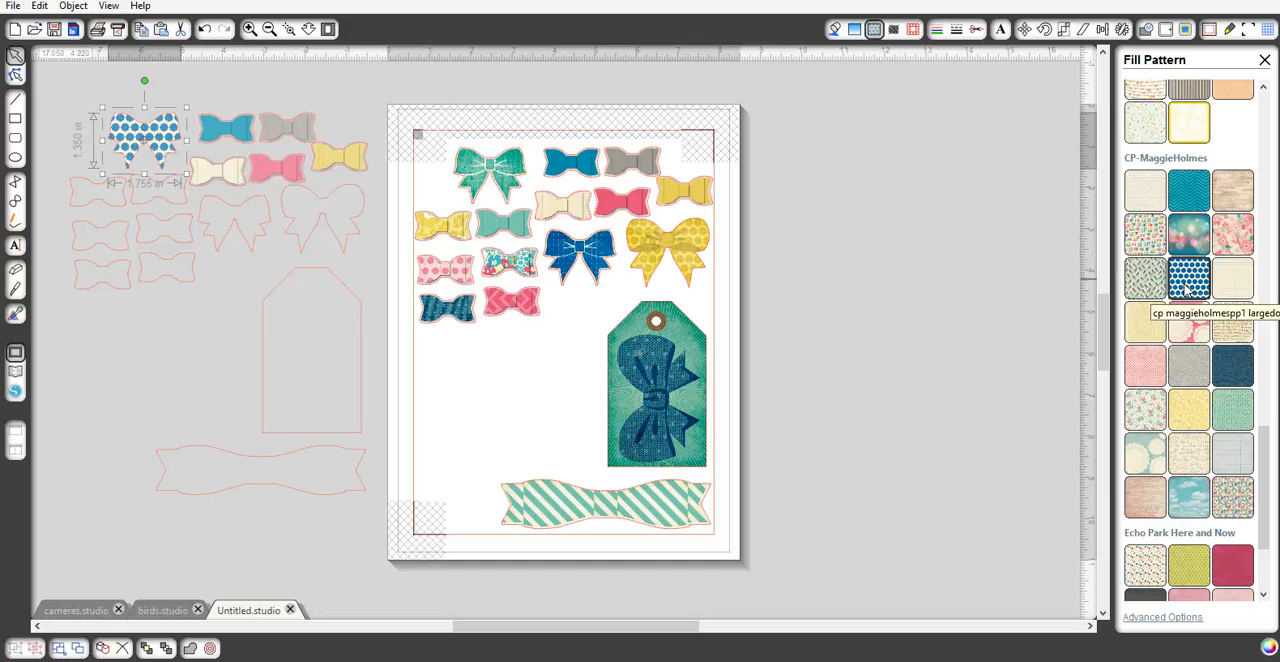
- Place the blue dotted bow on the page below the dark teal bow, inside the registration border
drag(148, 138, 463, 352)
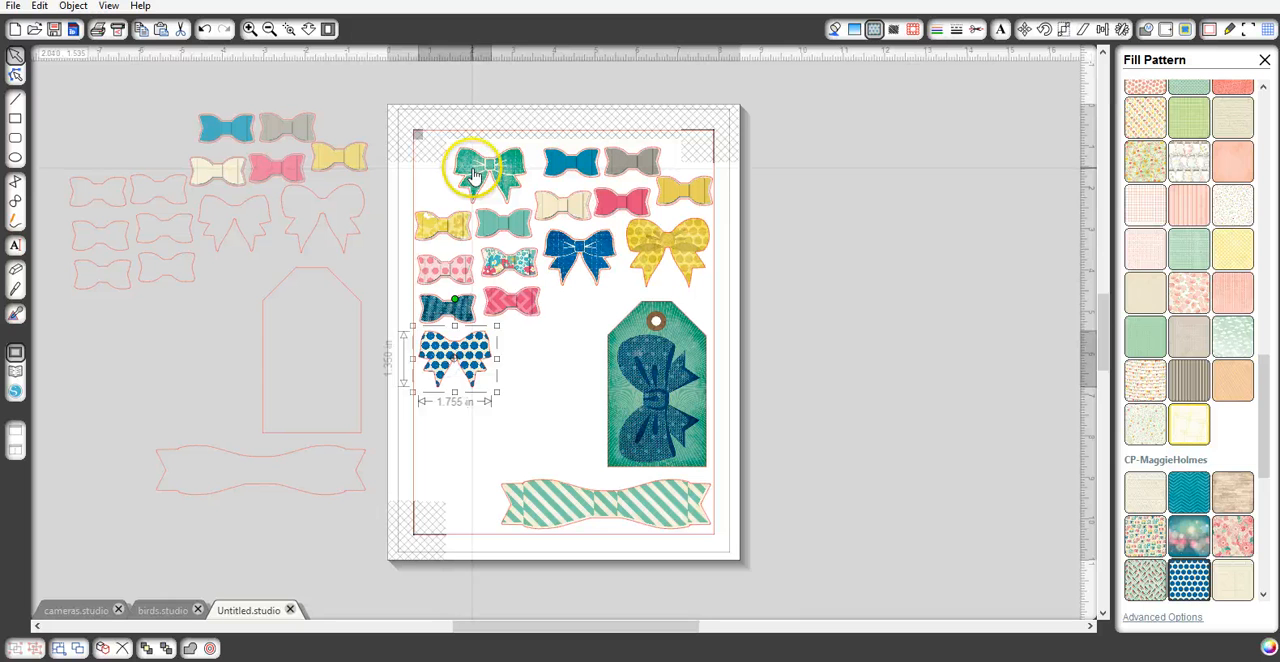
click(531, 373)
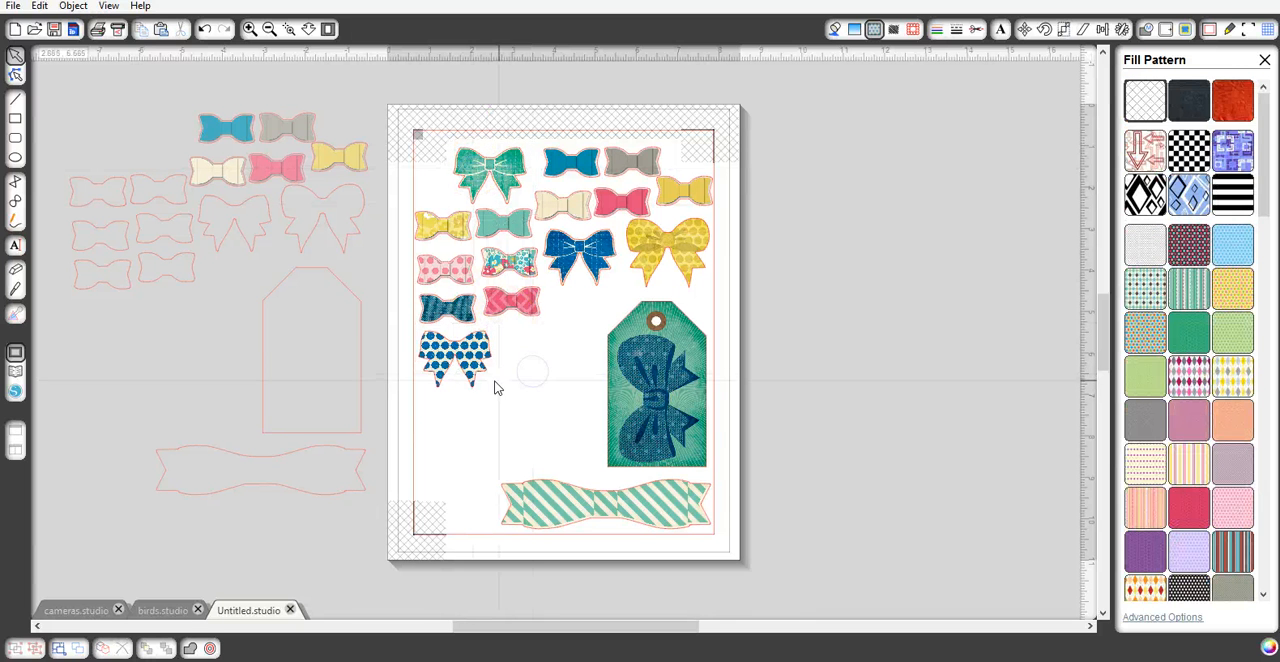
drag(470, 373, 464, 363)
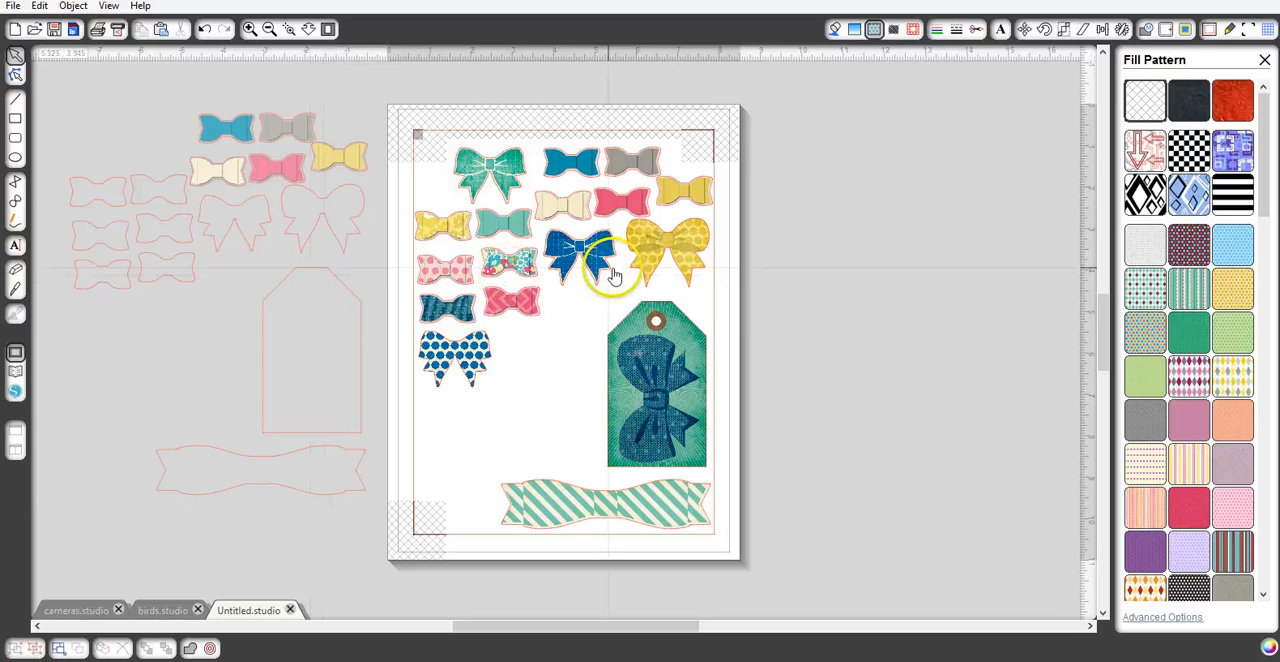
- Place the loose outline of the large yellow bow beside the blue dotted bow and fill it with the cp maggieholmespp2 music-note pattern
click(321, 200)
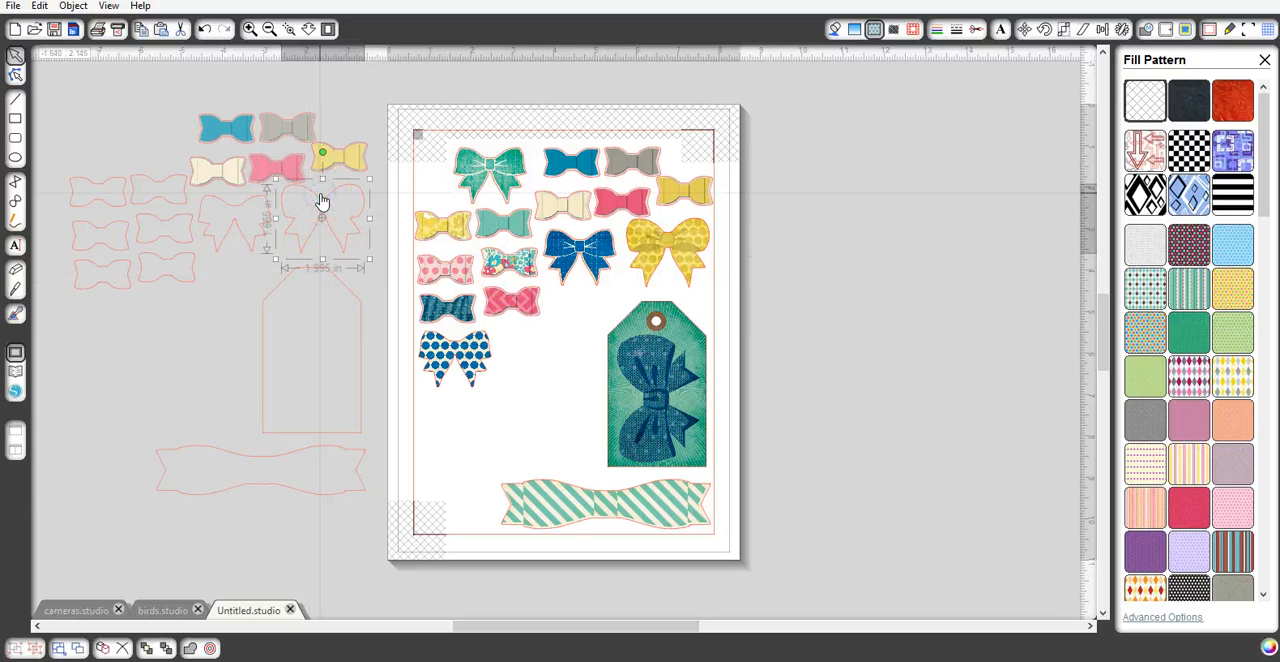
drag(327, 206, 548, 342)
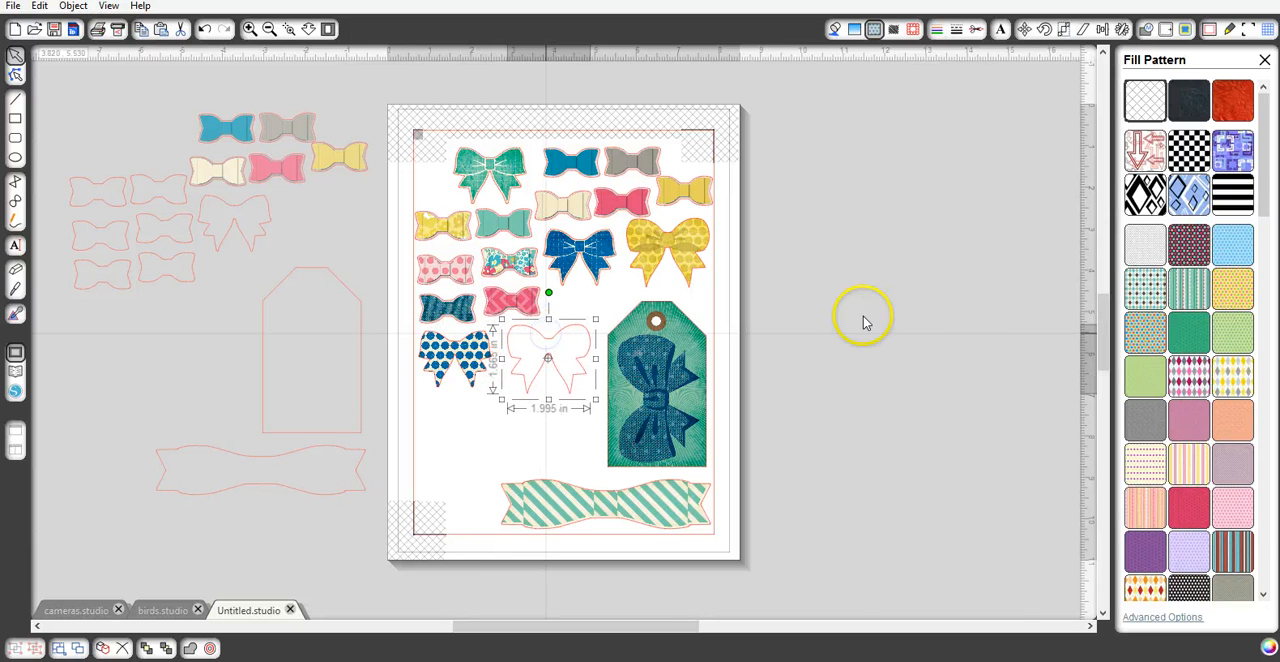
click(873, 30)
click(873, 30)
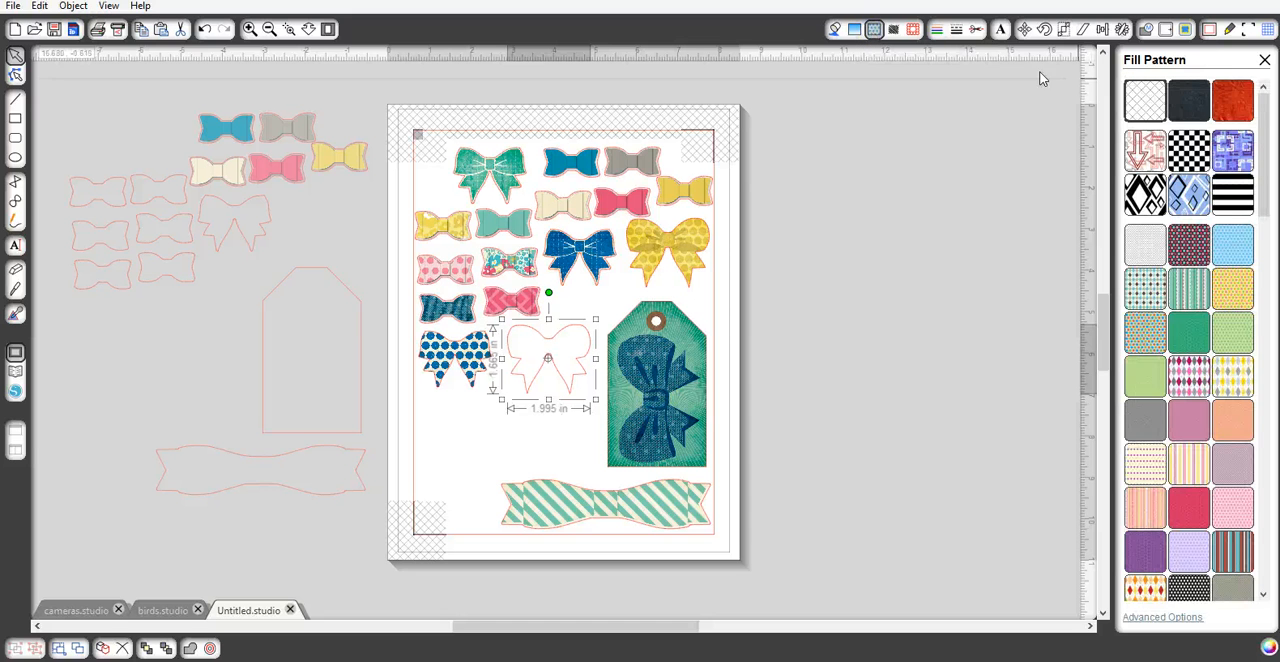
drag(1263, 122, 1254, 441)
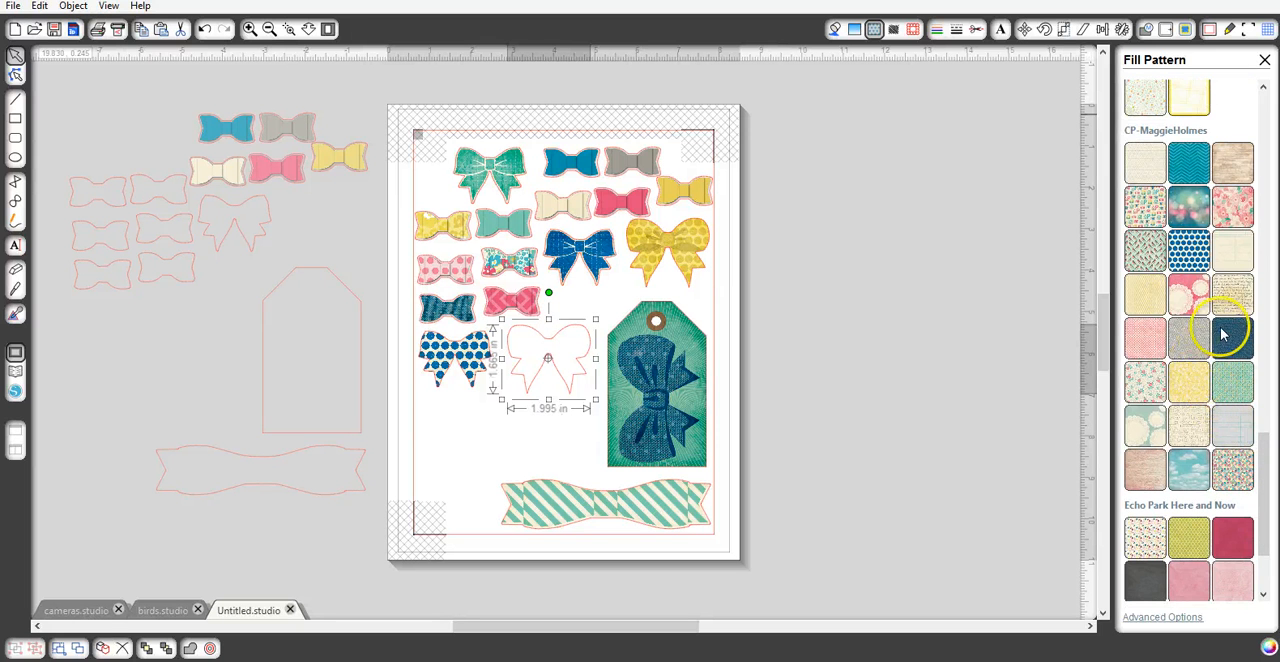
click(1191, 430)
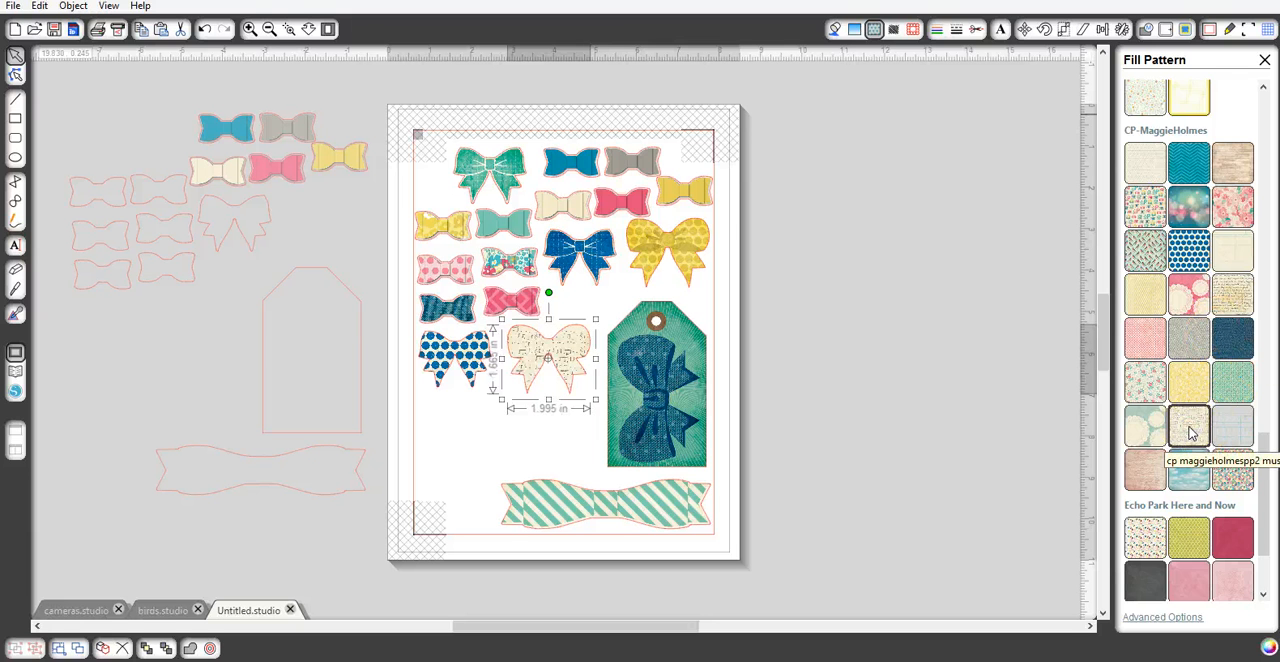
- Scale the music-note pattern inside the large bow to 140%
click(250, 30)
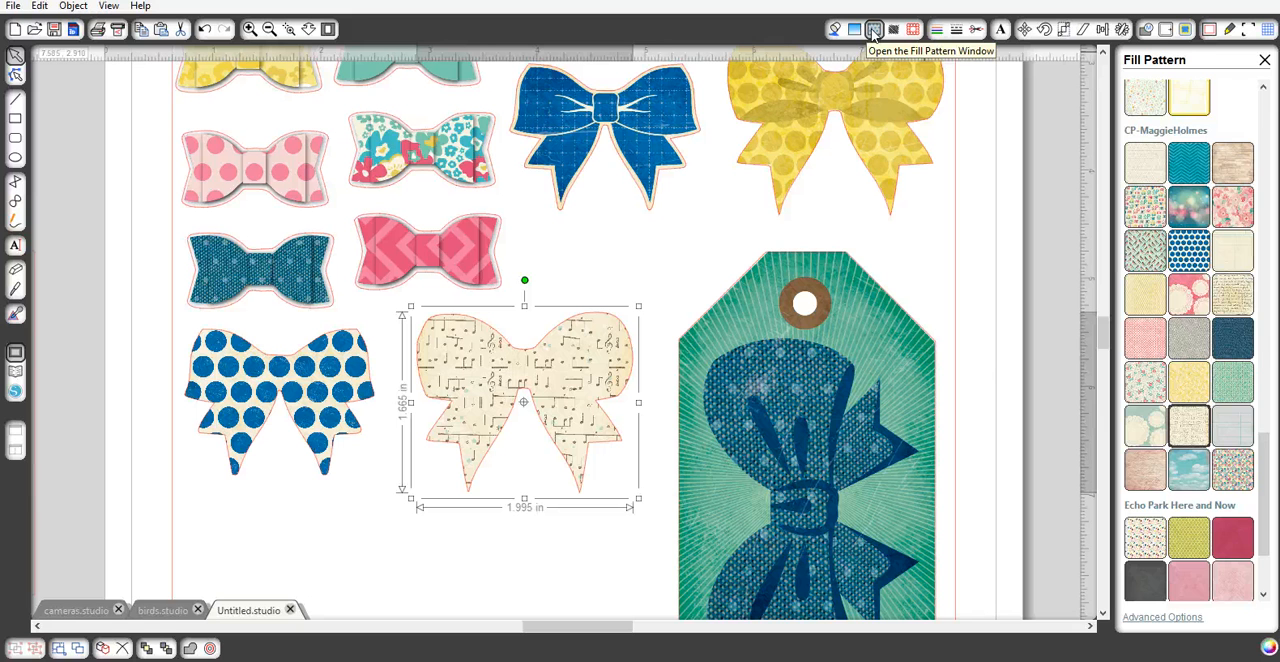
click(1162, 617)
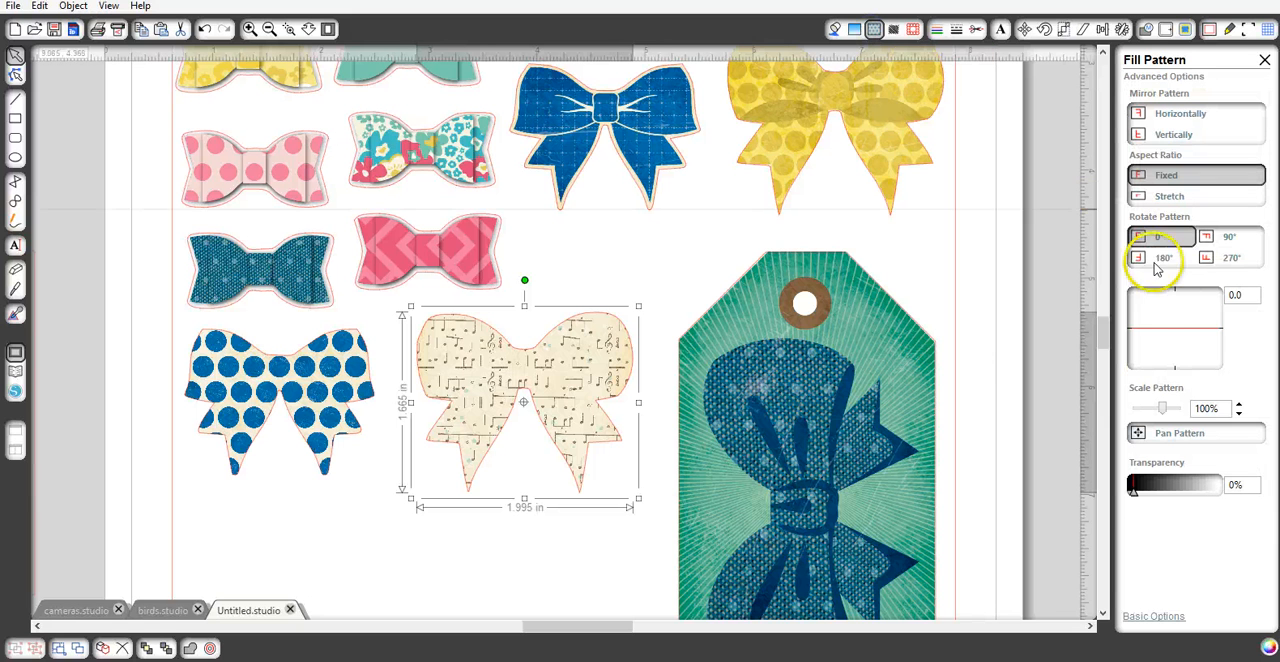
click(1238, 406)
click(1238, 406)
click(1238, 406)
click(1238, 406)
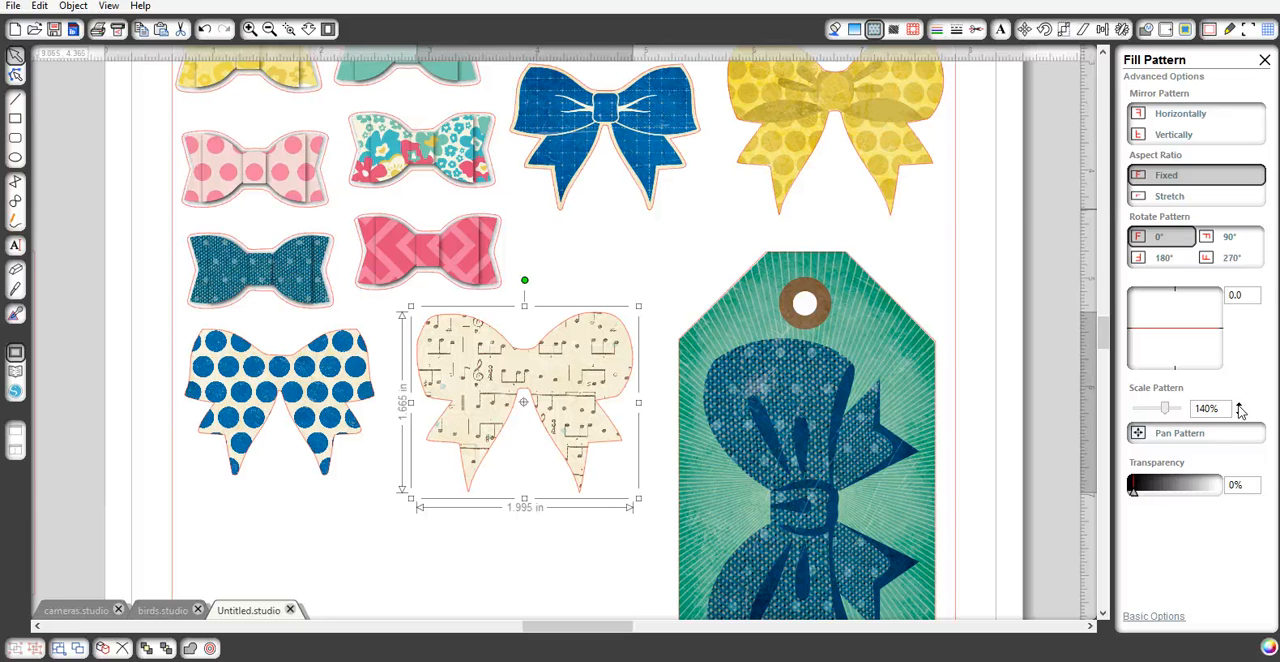
- Pan the music-note pattern within the large bow to reposition the notes inside its outline
click(1138, 433)
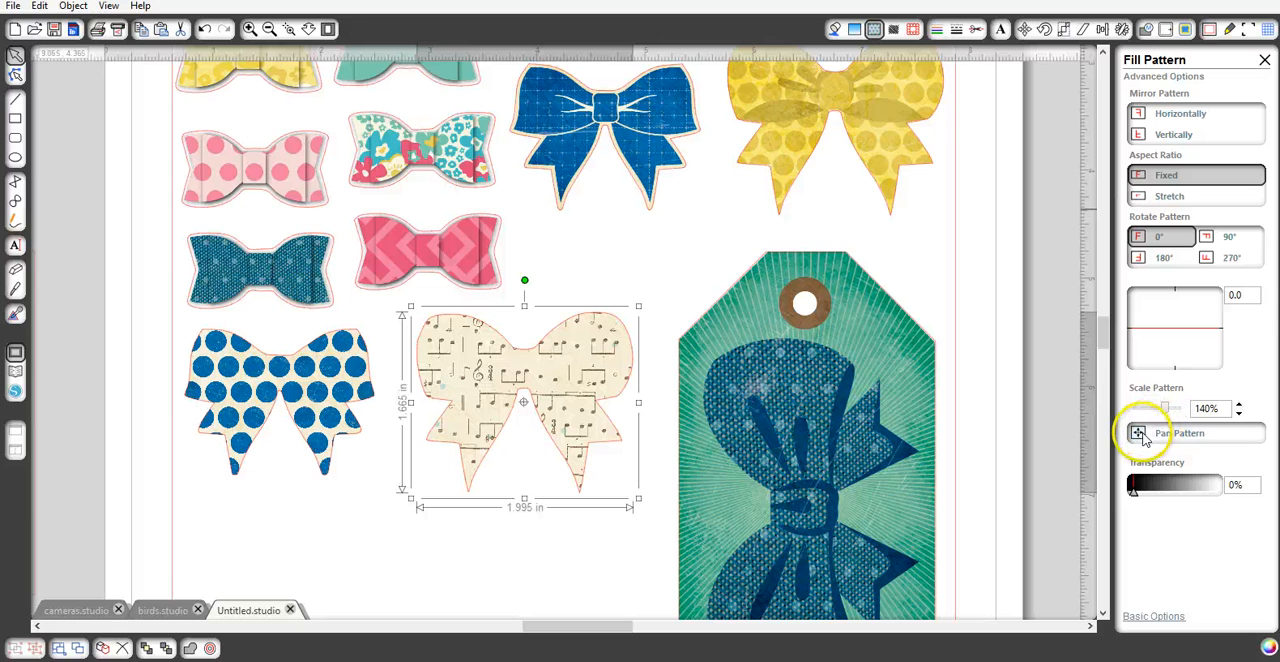
click(1143, 436)
mouse_move(537, 372)
mouse_down()
mouse_move(571, 371)
mouse_move(537, 374)
mouse_move(546, 363)
mouse_move(526, 402)
mouse_move(536, 377)
mouse_move(432, 417)
mouse_move(454, 451)
mouse_move(500, 451)
mouse_move(532, 498)
mouse_move(560, 492)
mouse_move(569, 520)
mouse_move(487, 441)
mouse_up()
click(1157, 436)
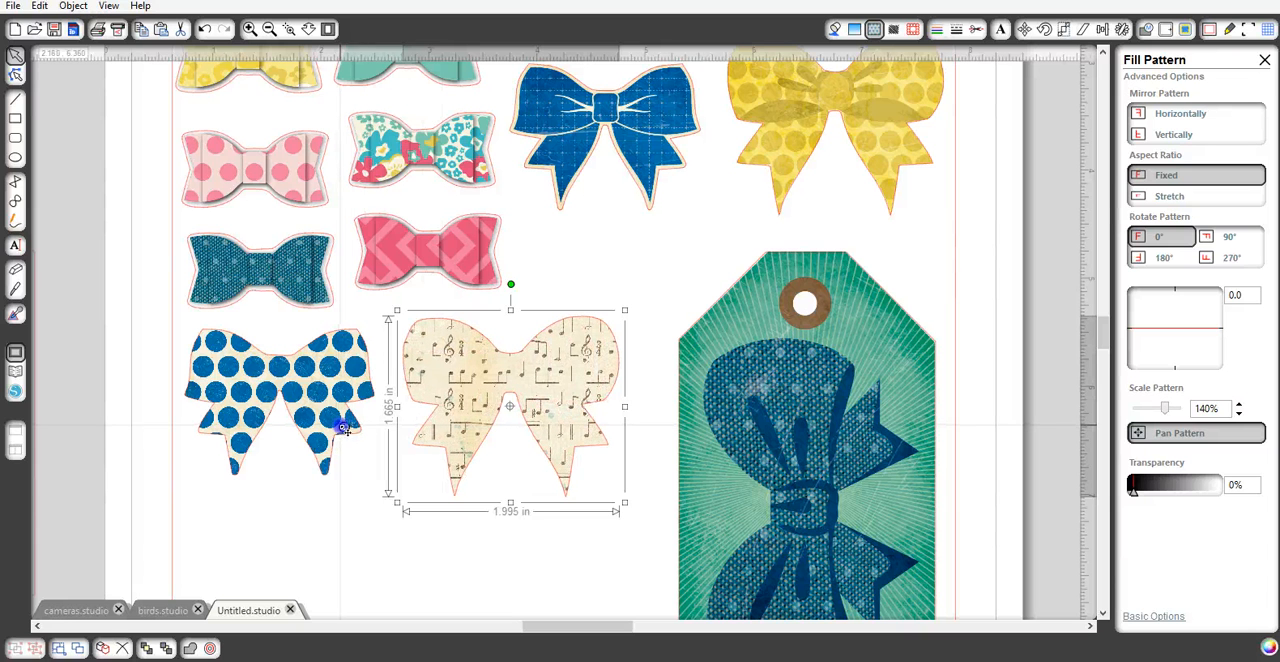
drag(344, 429, 343, 430)
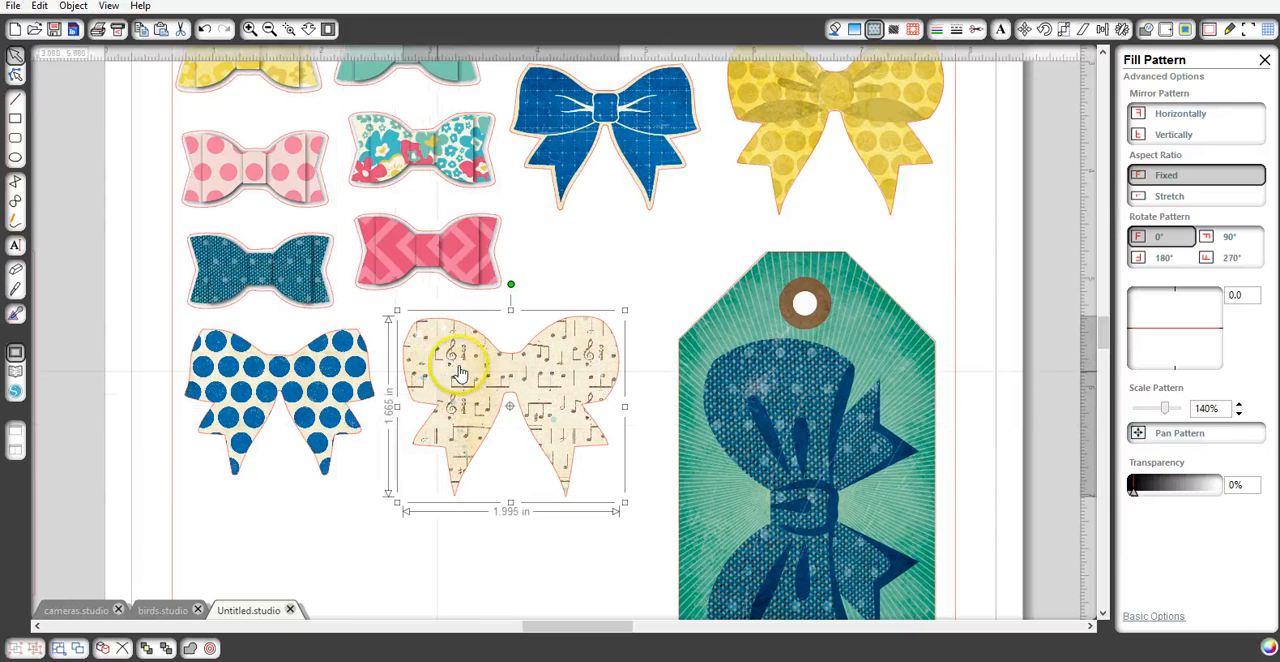
- Reposition the music-note bow on the page closer to the green tag, leaving a gap beside the blue dotted bow
drag(467, 385, 460, 385)
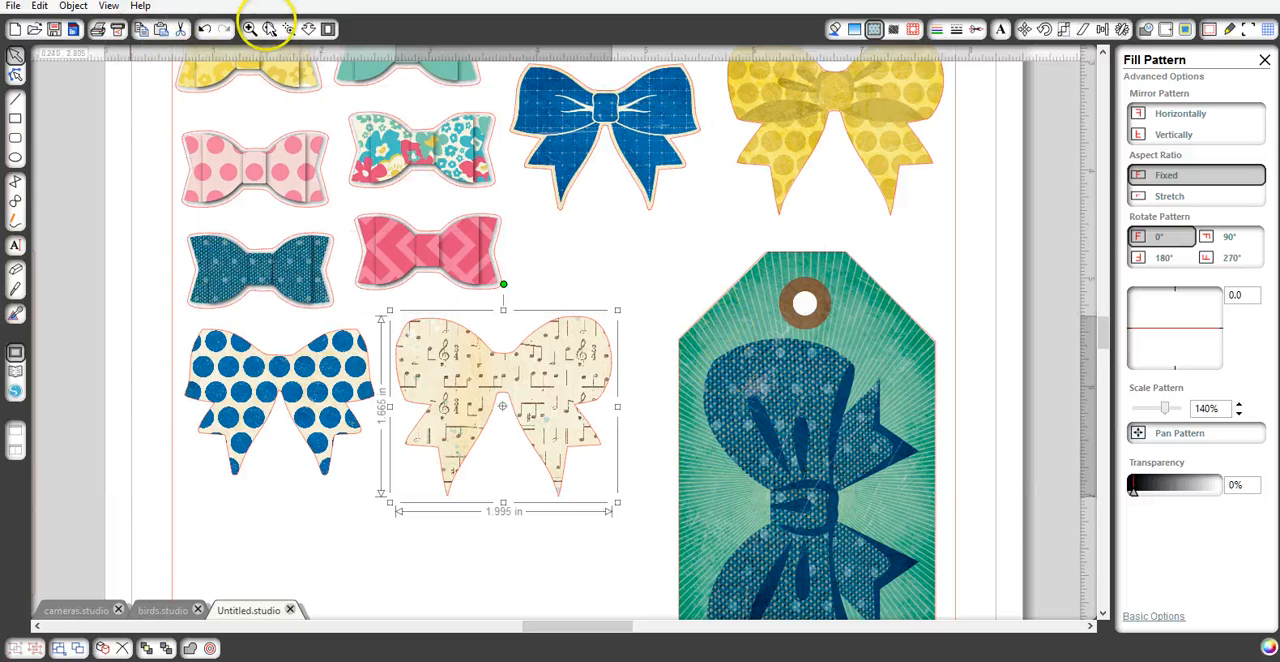
click(269, 29)
click(269, 29)
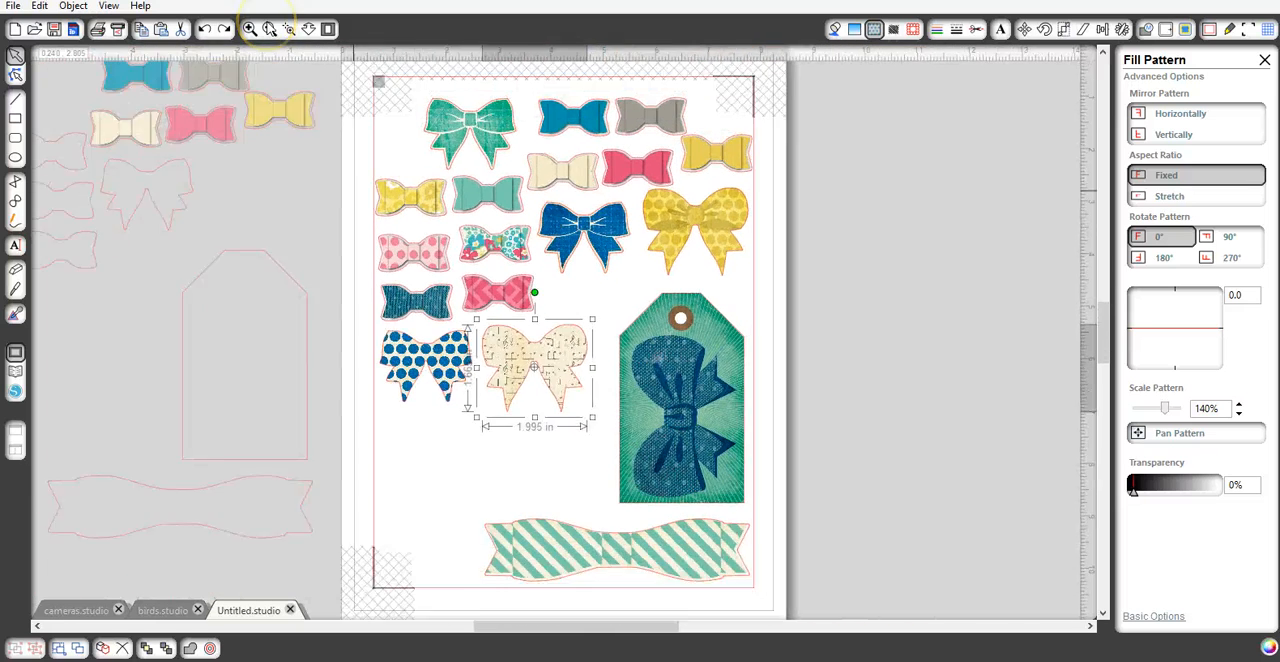
click(360, 217)
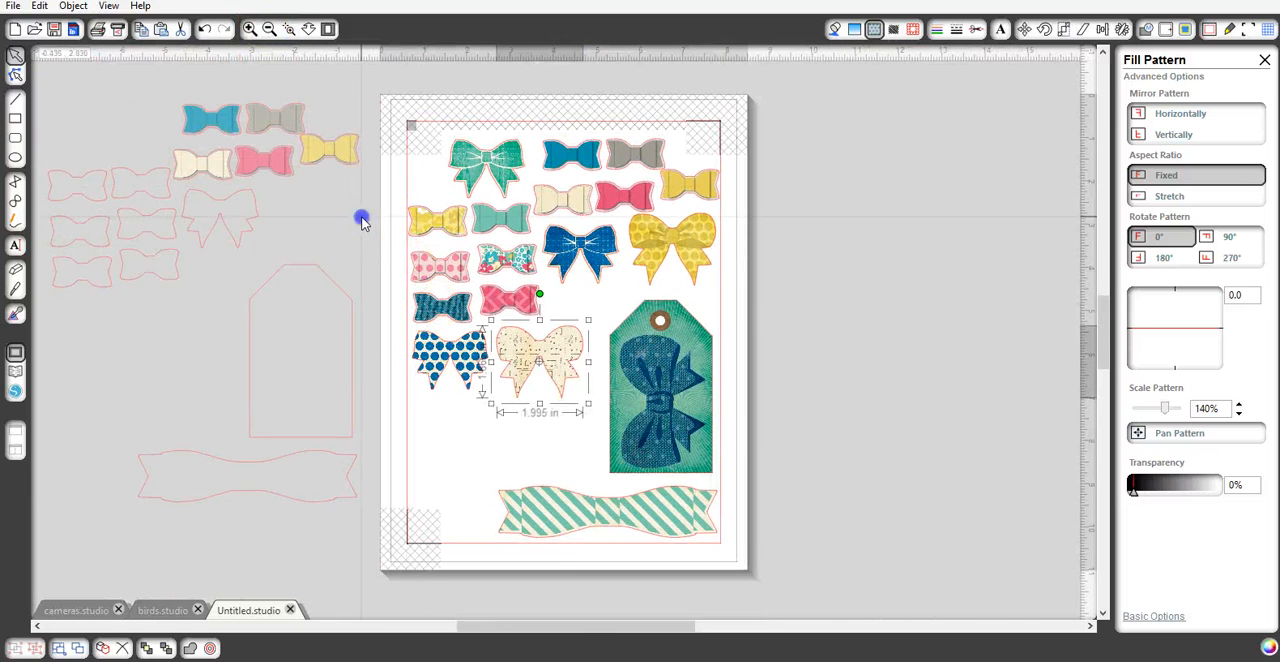
drag(558, 351, 576, 350)
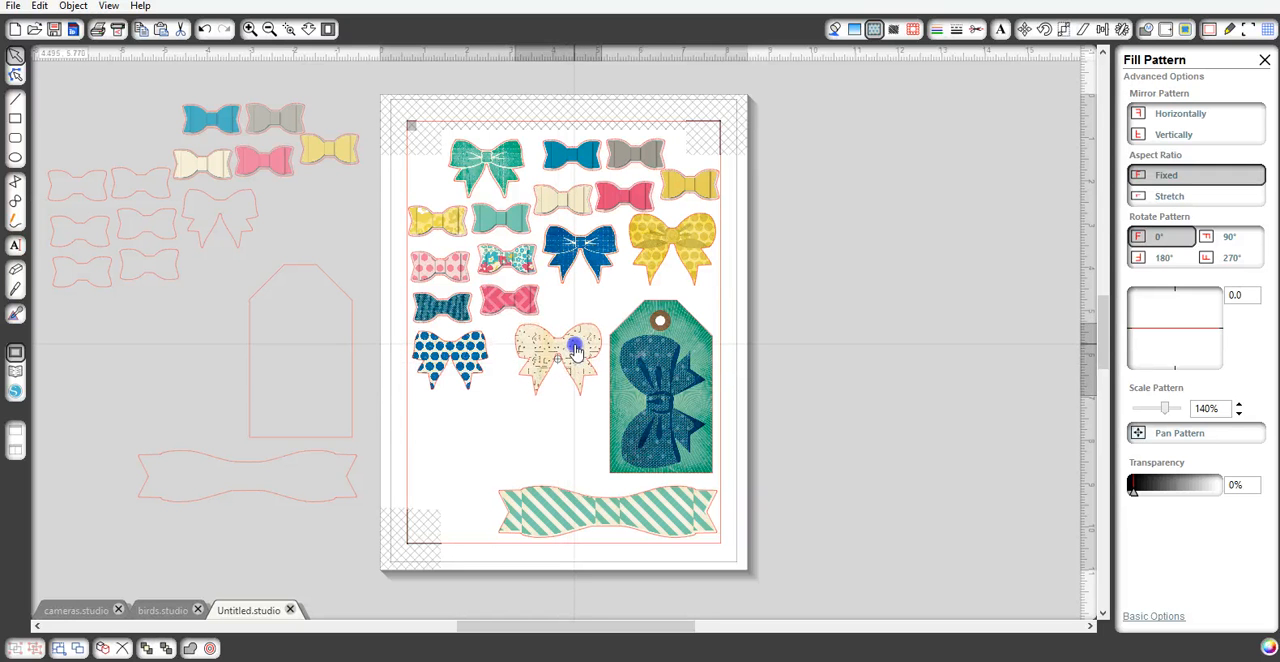
click(489, 410)
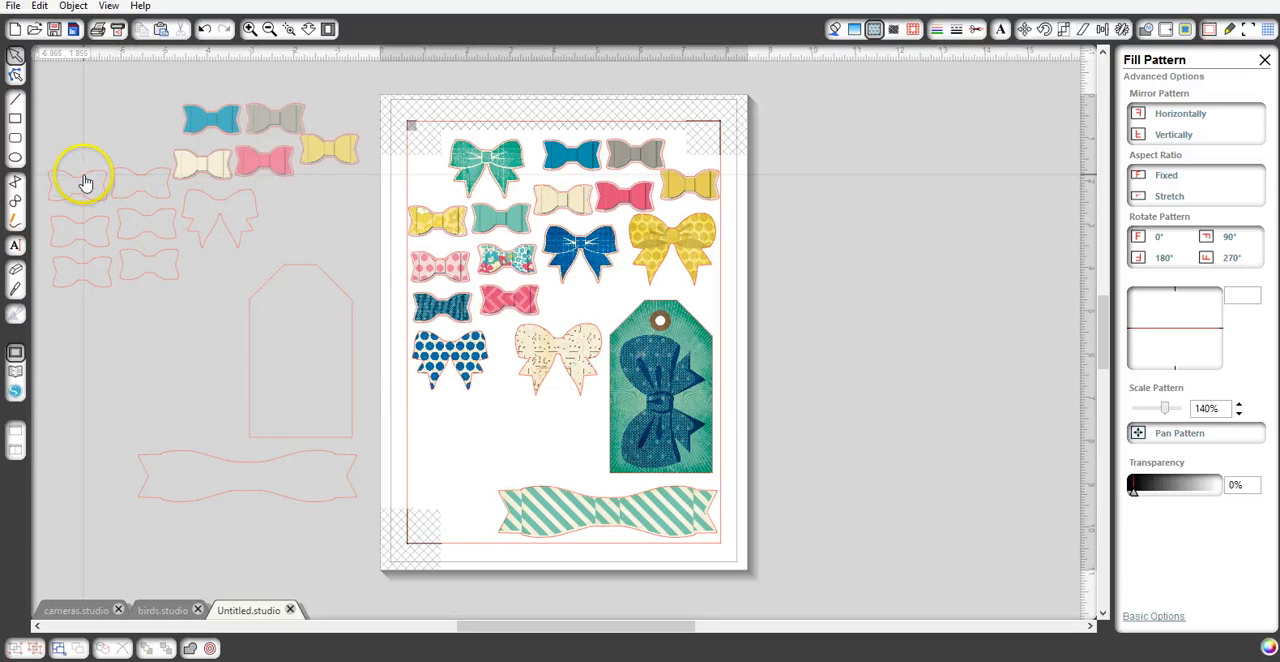
- Place a small loose bow outline above the music-note bow and fill it with the gray cp maggieholmespp2 chevron pattern
drag(86, 183, 594, 302)
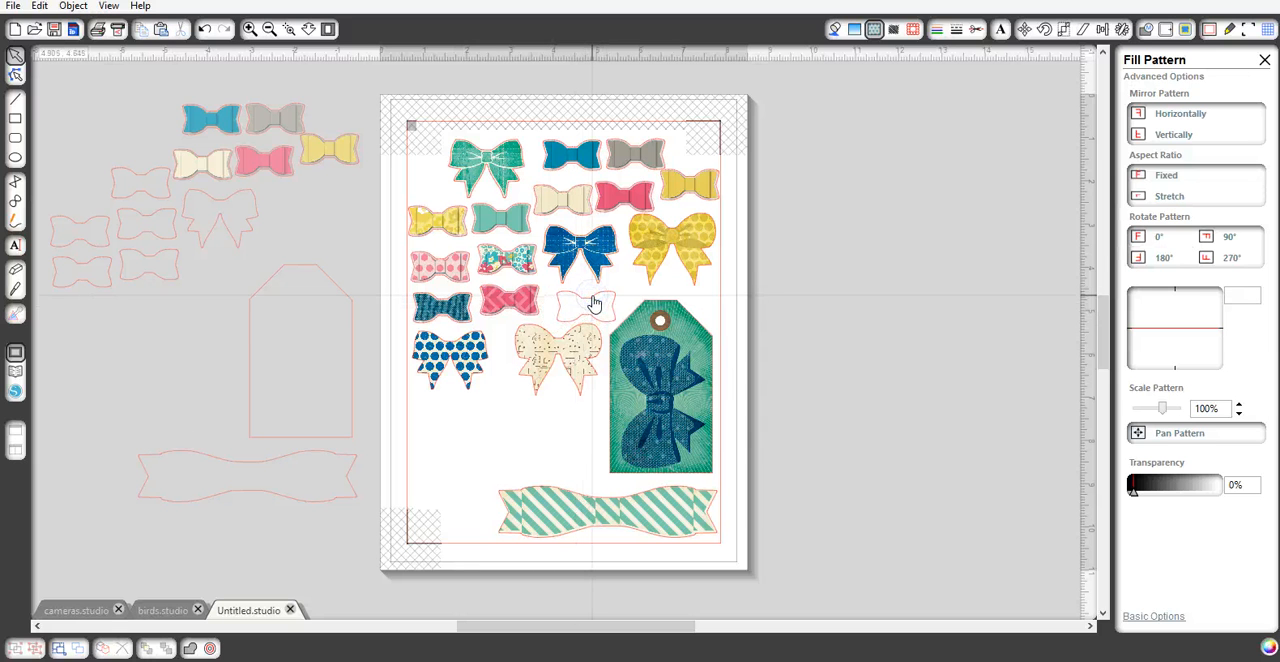
click(593, 302)
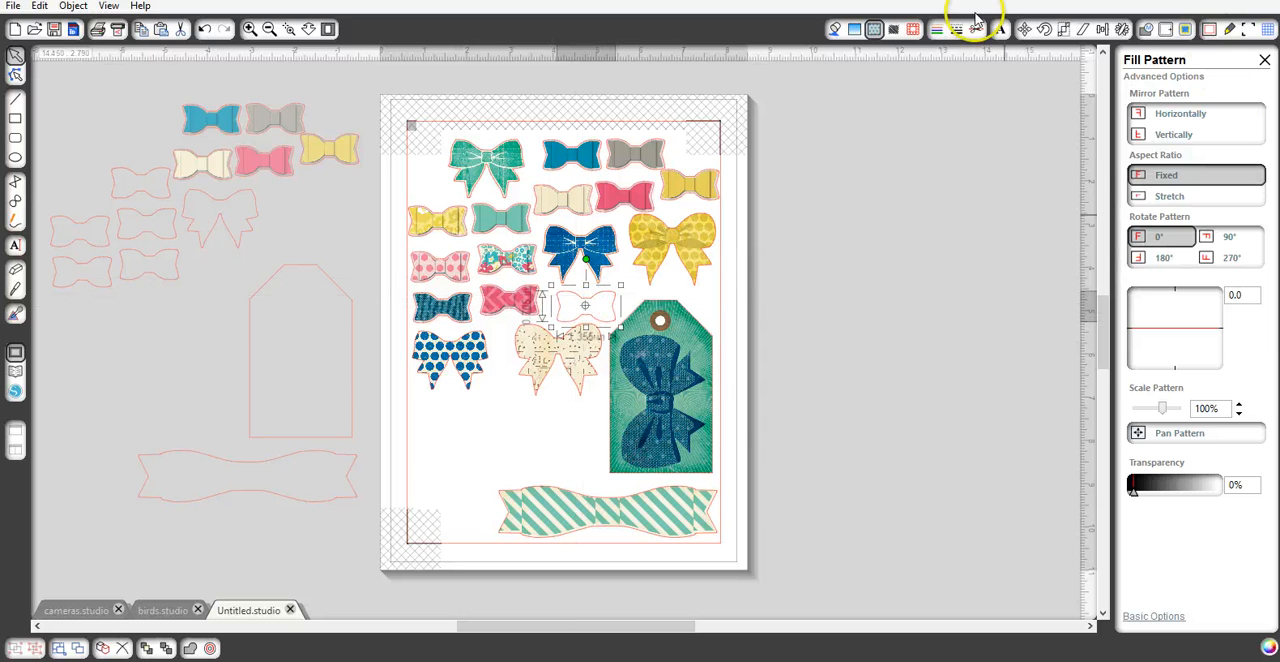
click(875, 30)
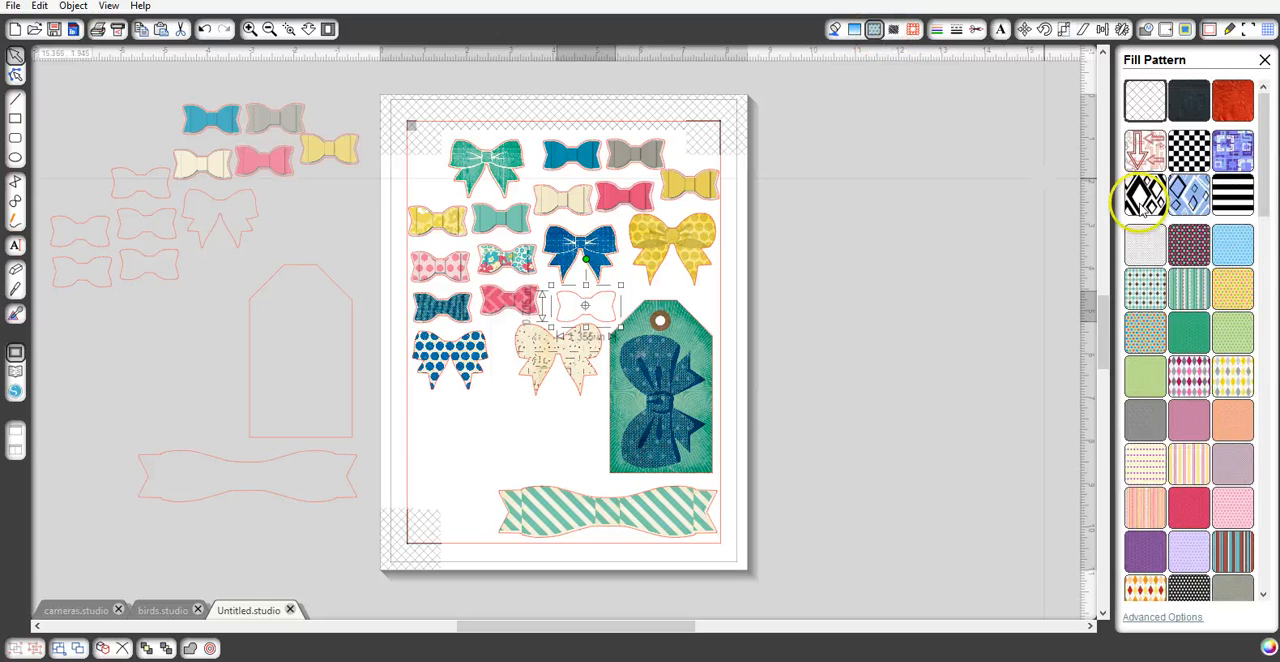
drag(1263, 160, 1253, 500)
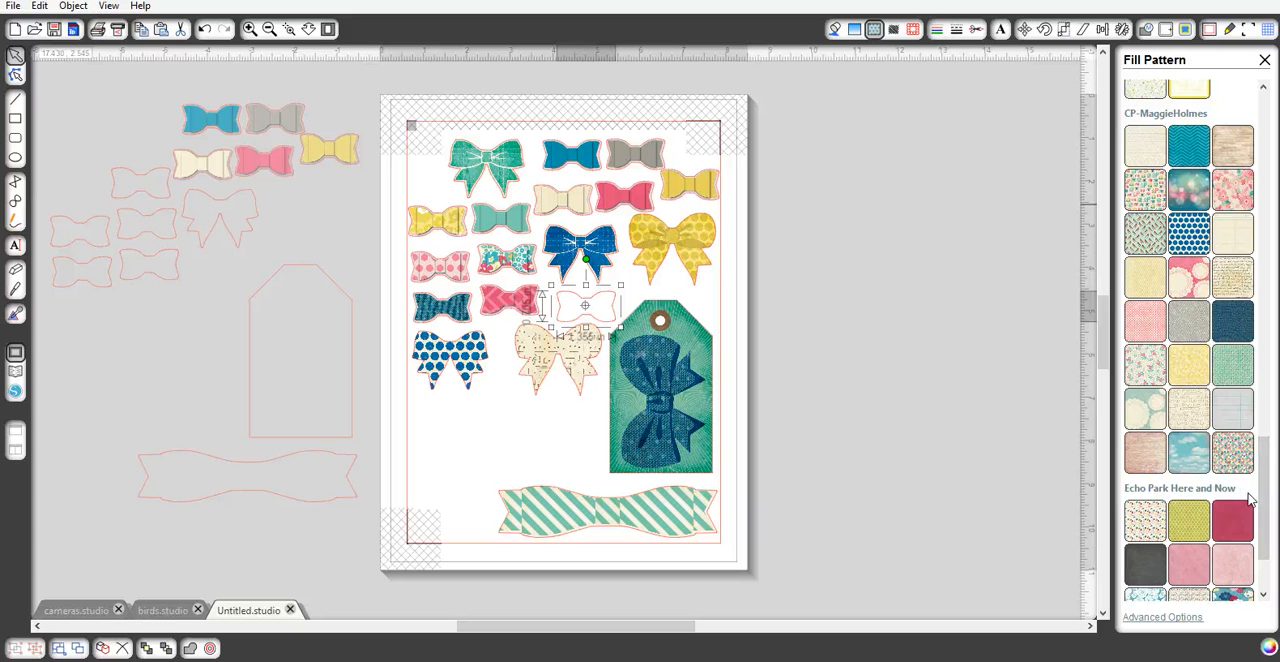
click(1172, 262)
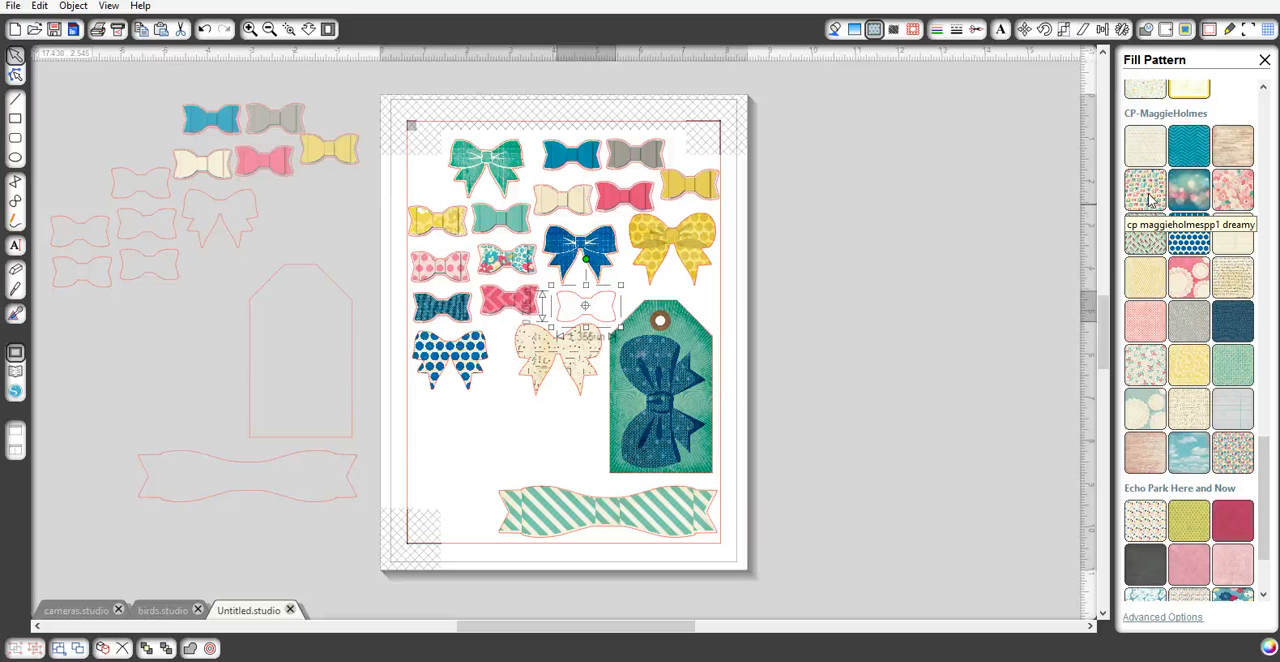
click(1188, 325)
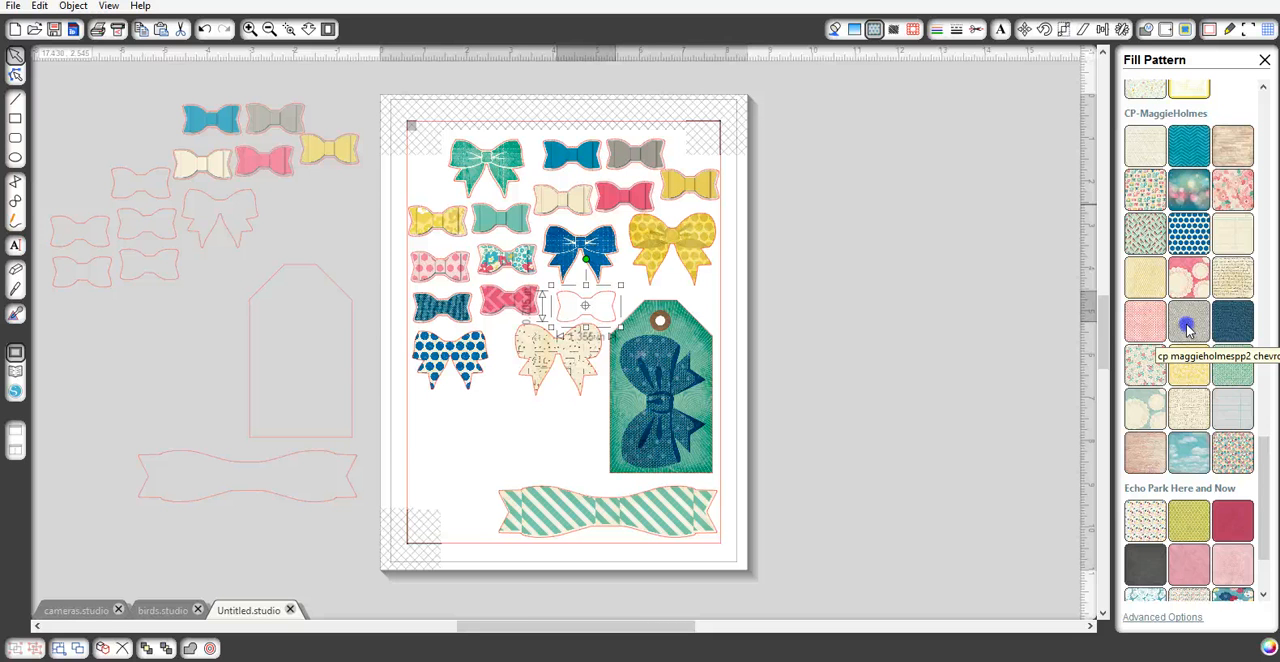
click(1188, 328)
- Scale the chevron pattern inside the small bow to 180% and deselect the bow
click(248, 29)
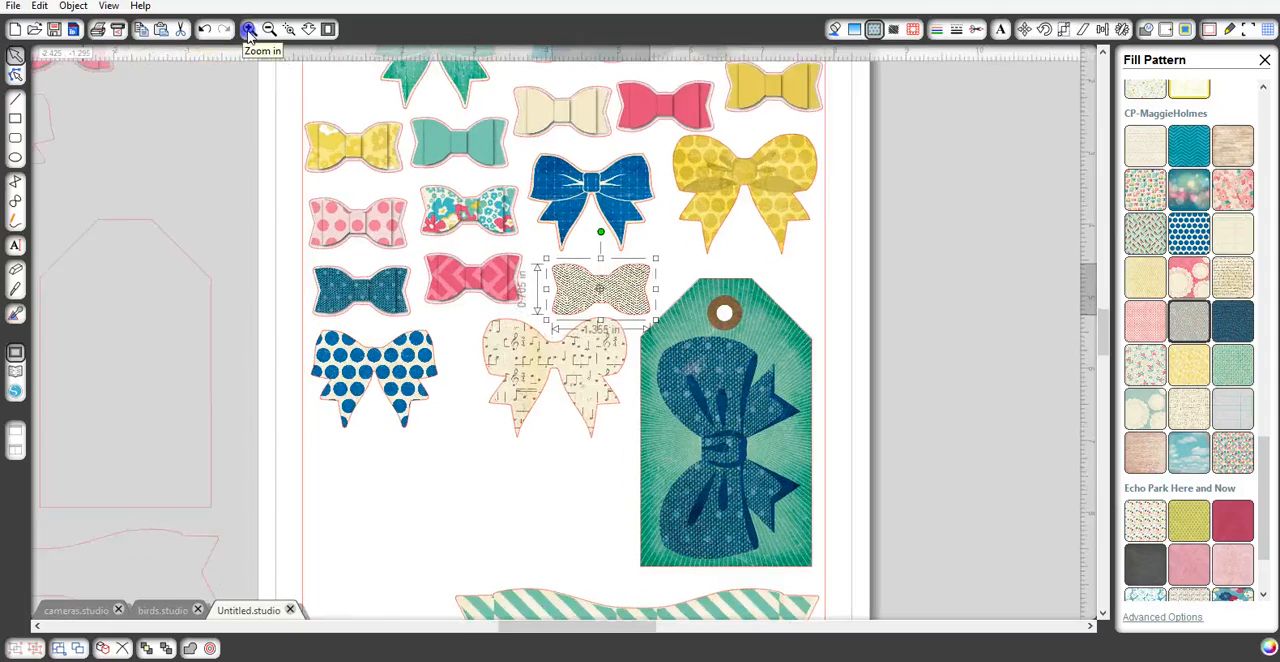
click(248, 29)
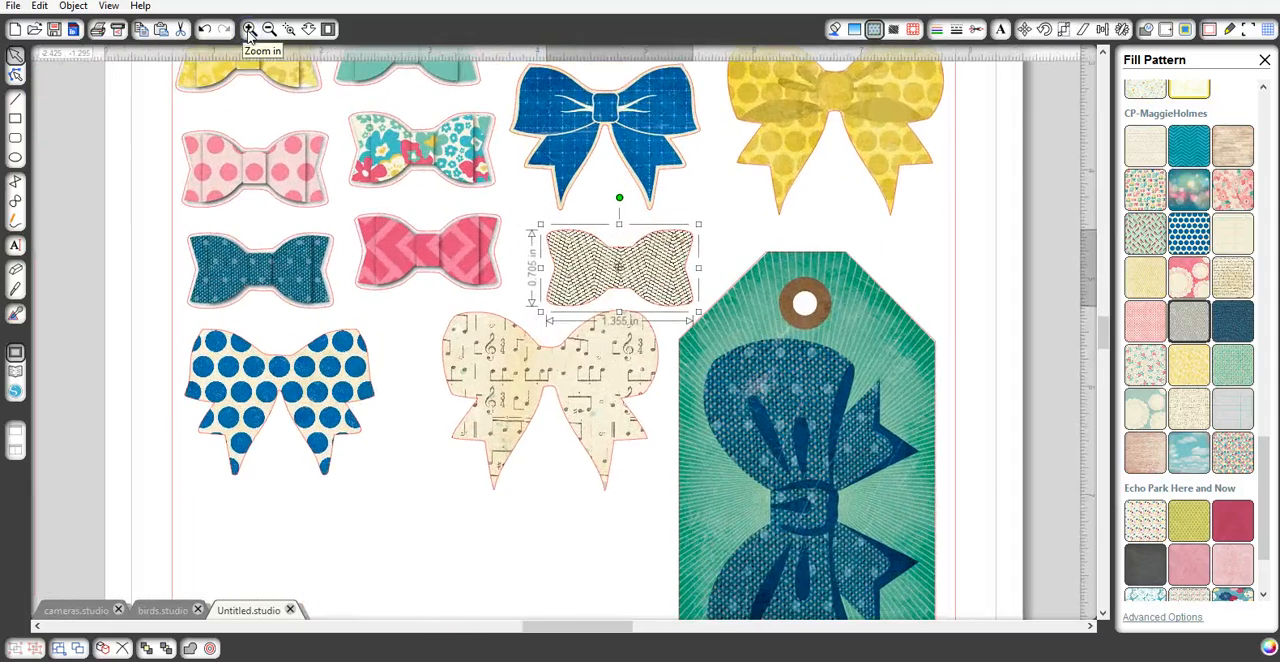
click(248, 29)
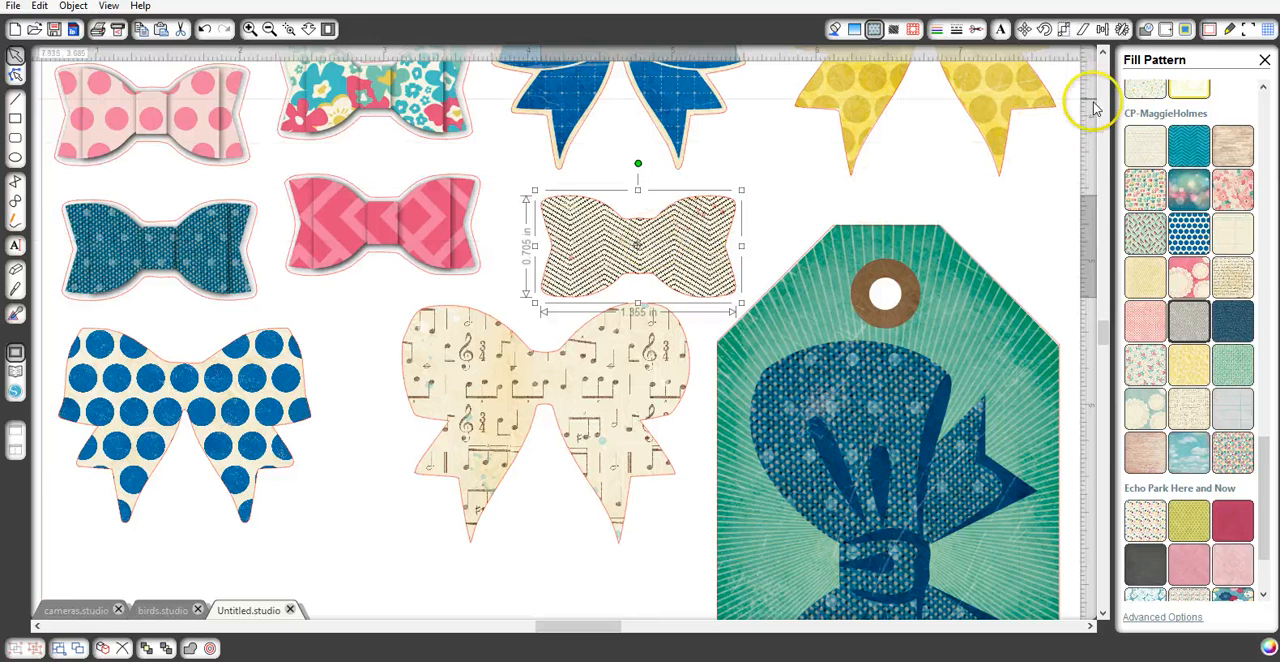
click(888, 32)
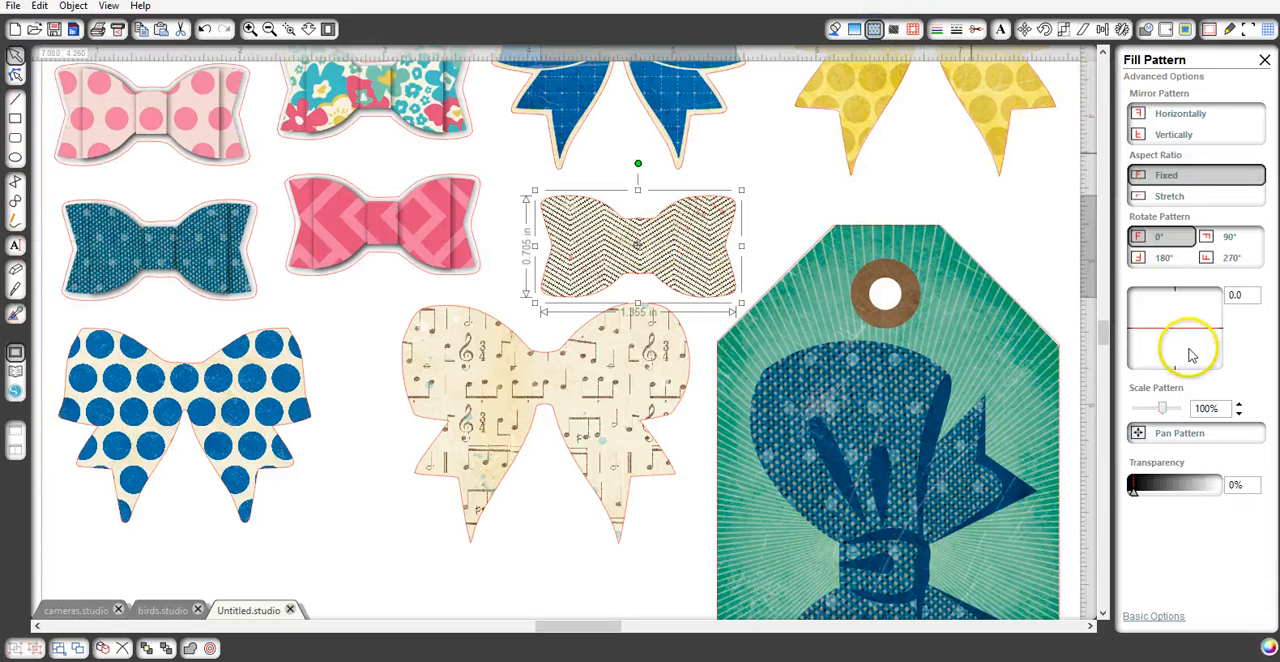
click(1239, 404)
click(1239, 404)
click(1239, 404)
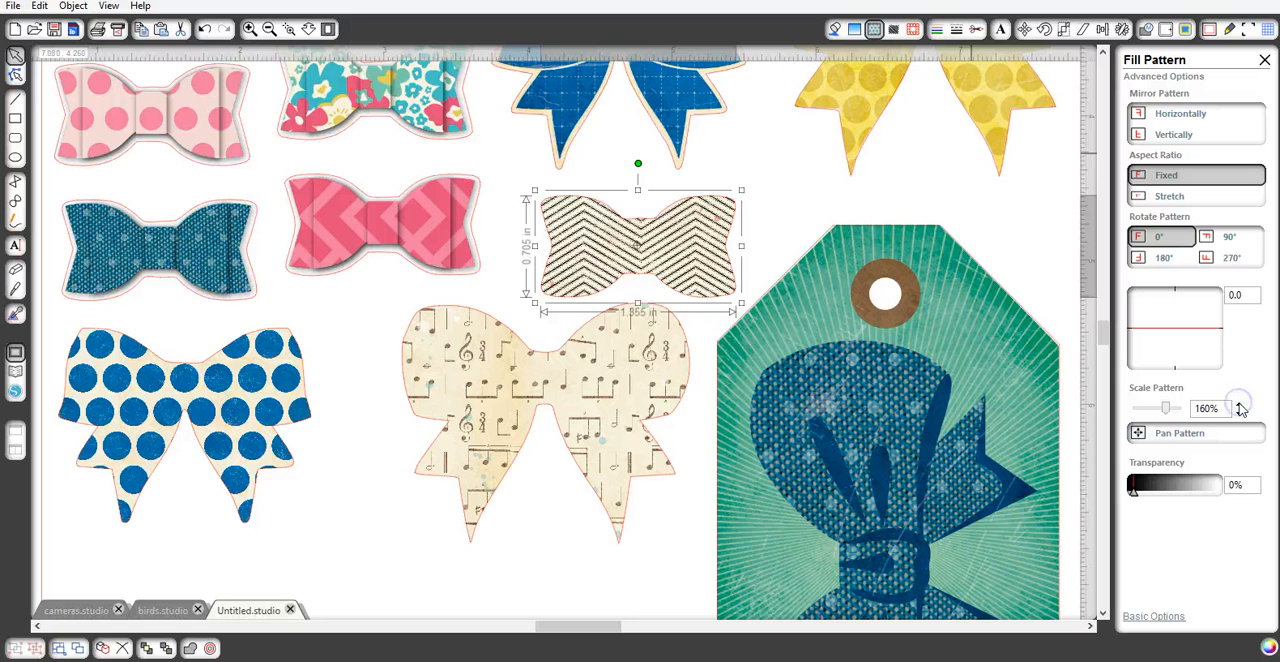
click(1239, 405)
click(1239, 405)
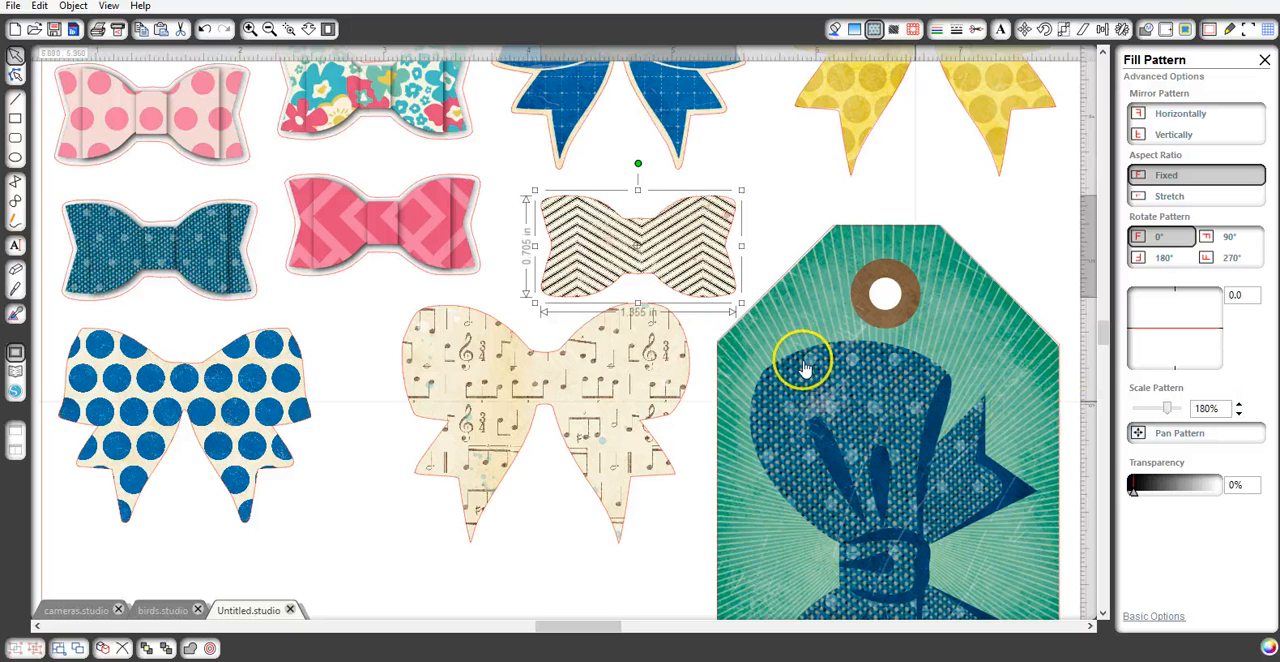
click(329, 29)
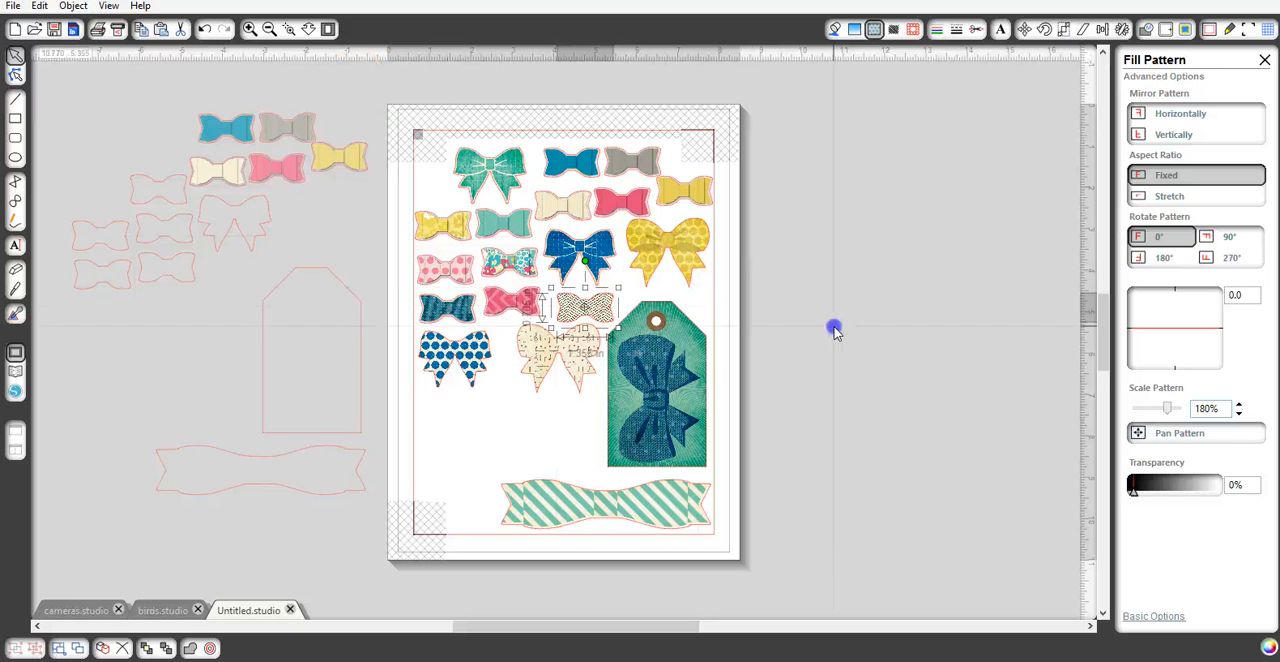
click(834, 330)
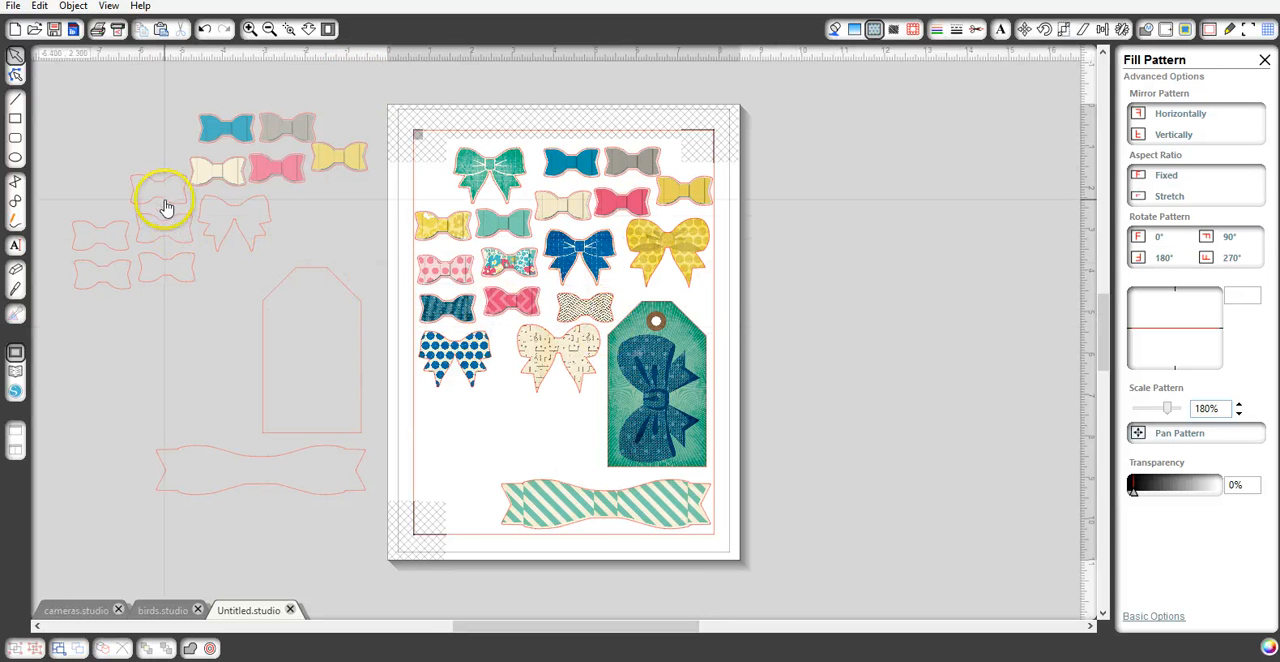
- Place the loose large bow outline below the blue dotted bow and fill it with the cp maggieholmespp1 dreamy pattern
drag(237, 211, 456, 406)
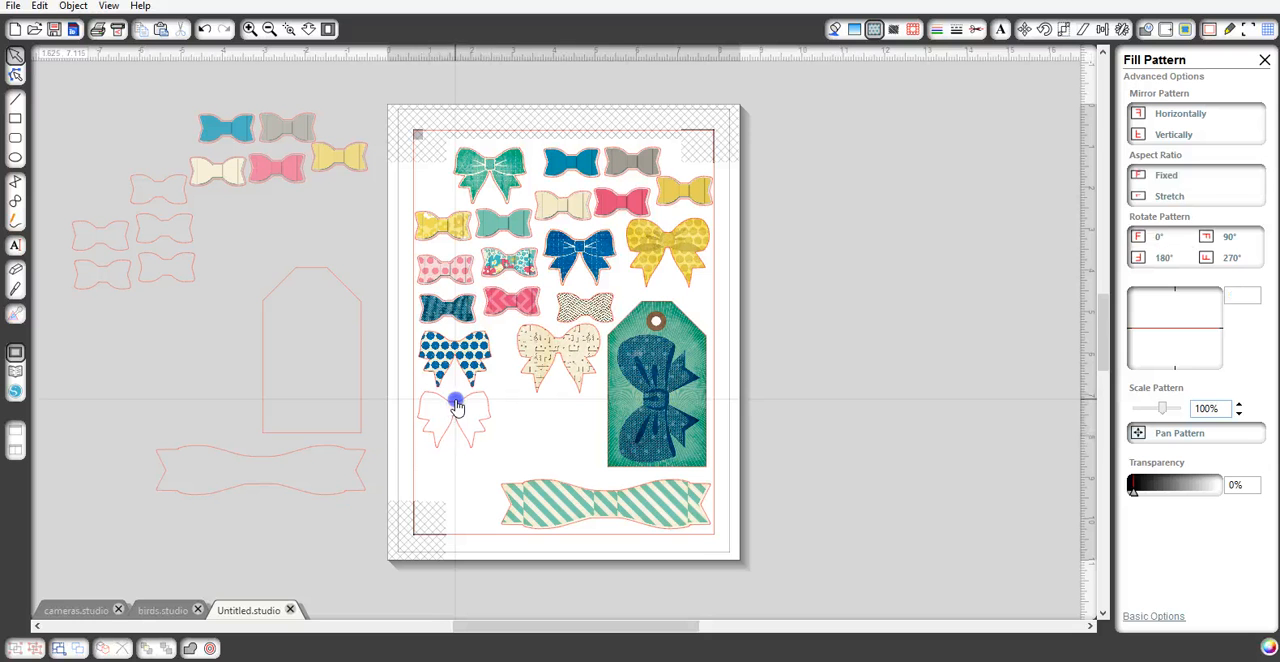
click(456, 406)
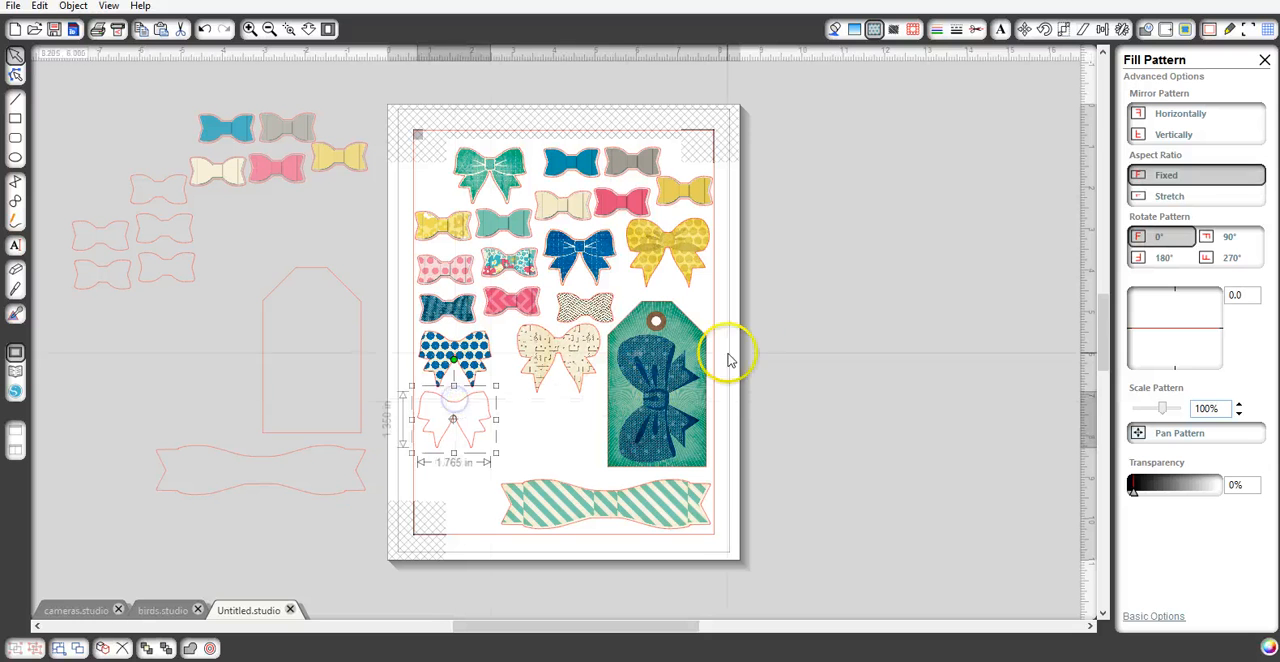
click(833, 30)
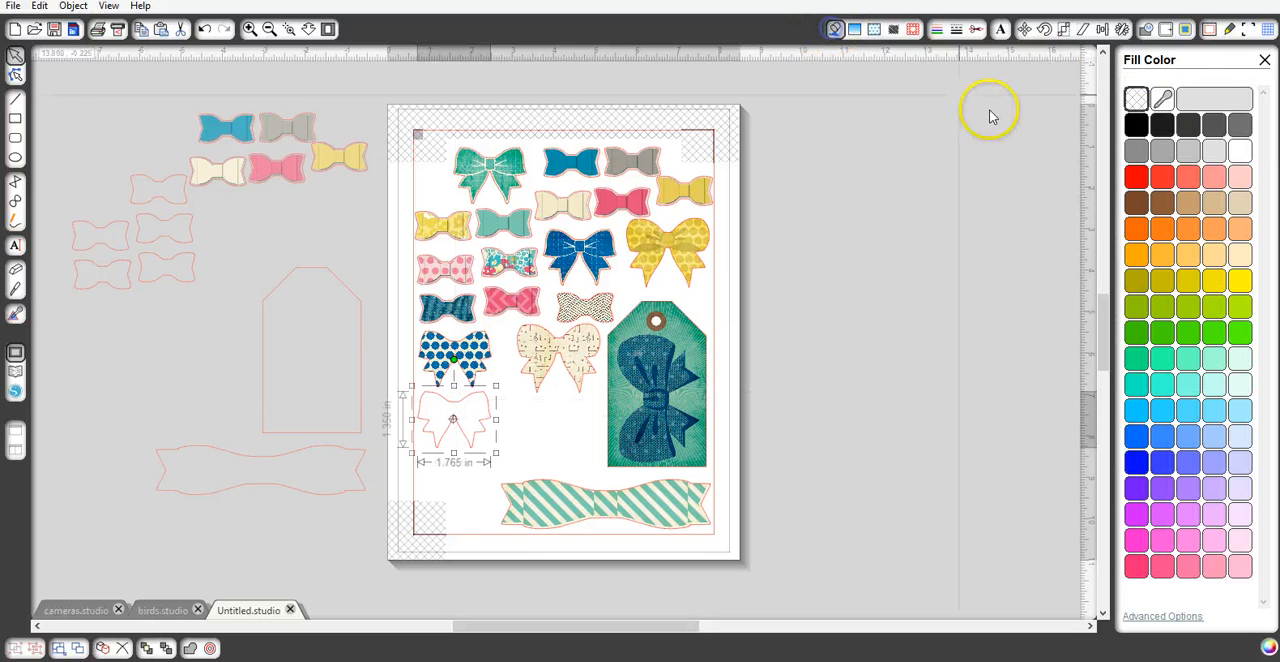
click(874, 30)
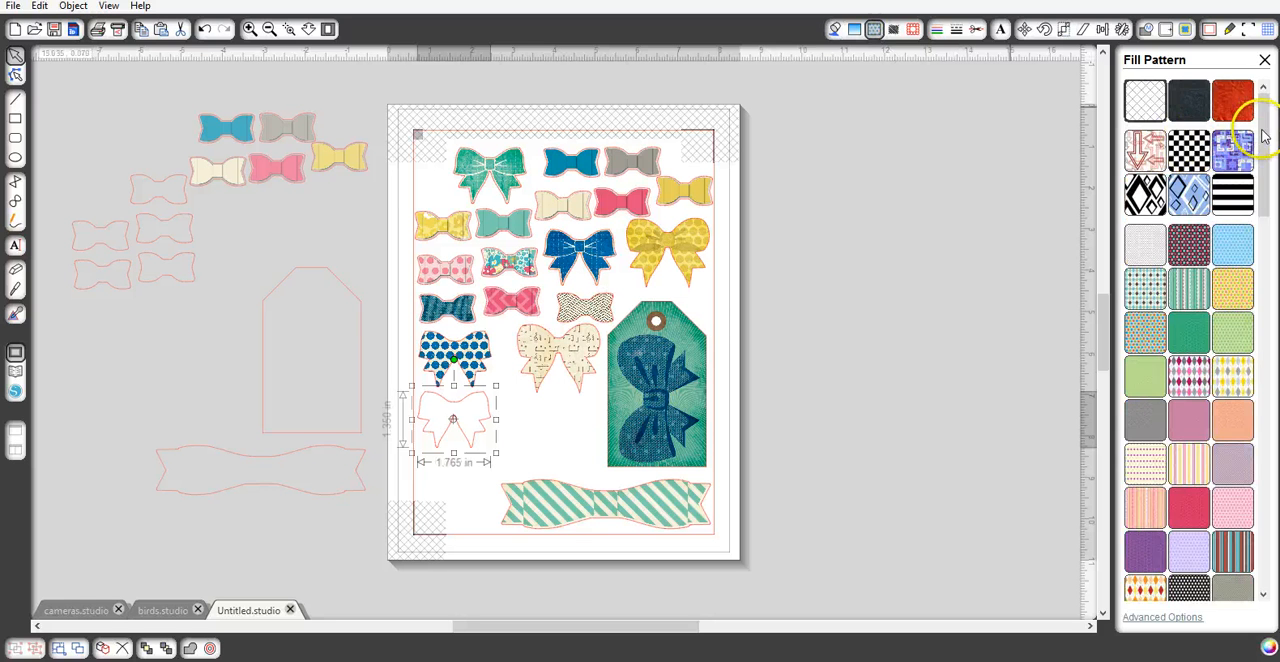
drag(1265, 135, 1240, 478)
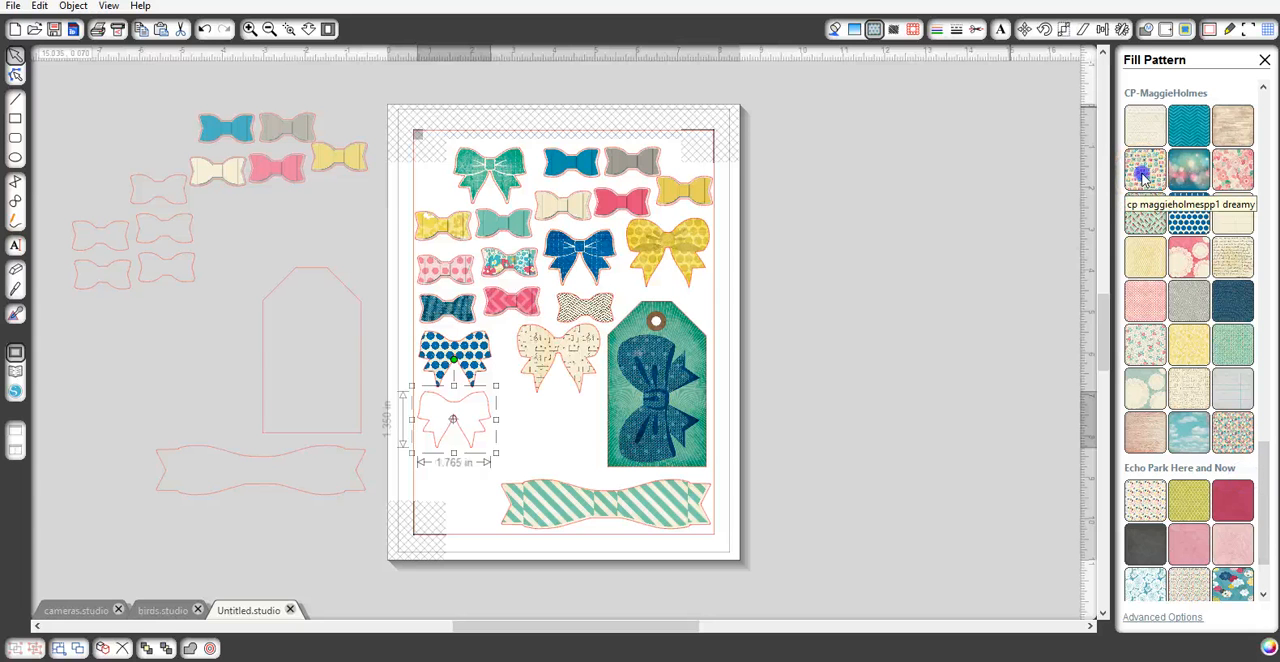
click(1143, 176)
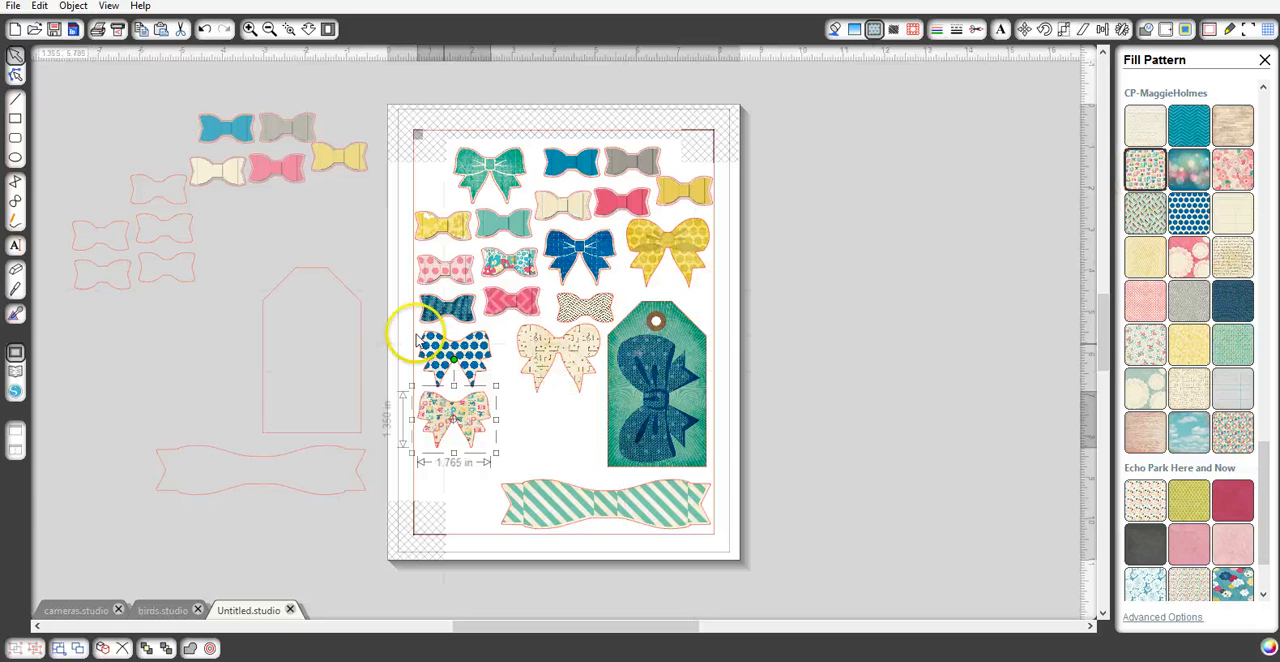
- Scale the pattern inside the new large bow below the blue dotted bow to 150%
click(251, 29)
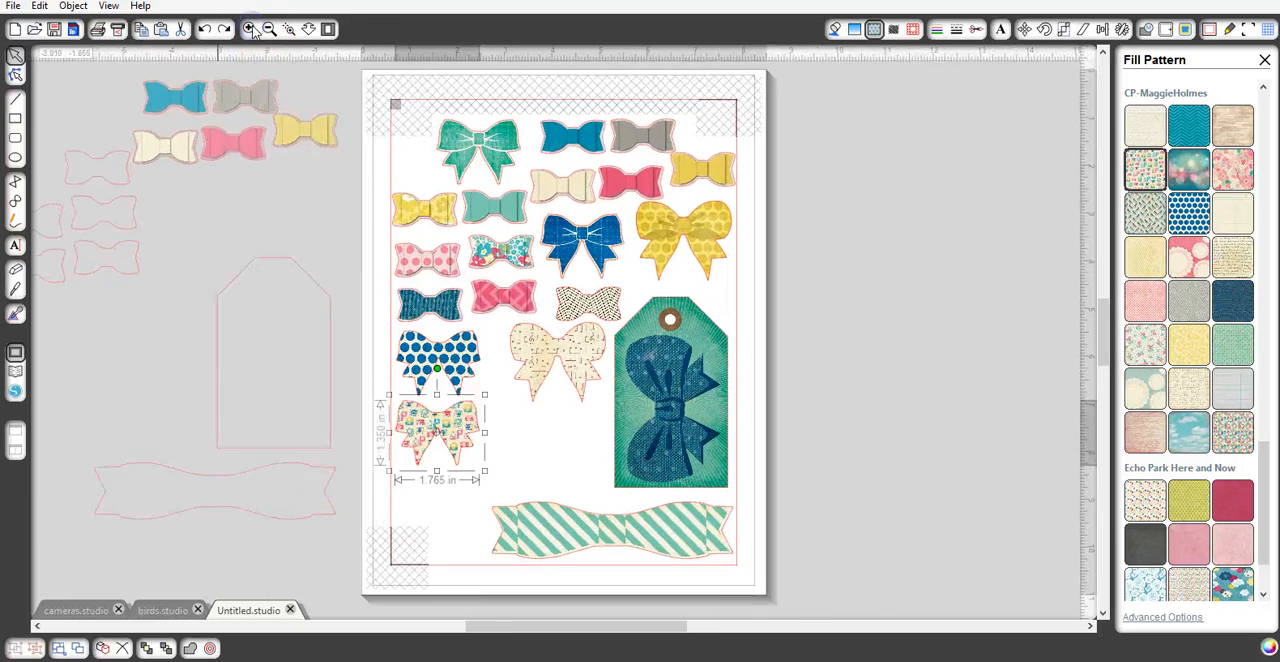
click(251, 29)
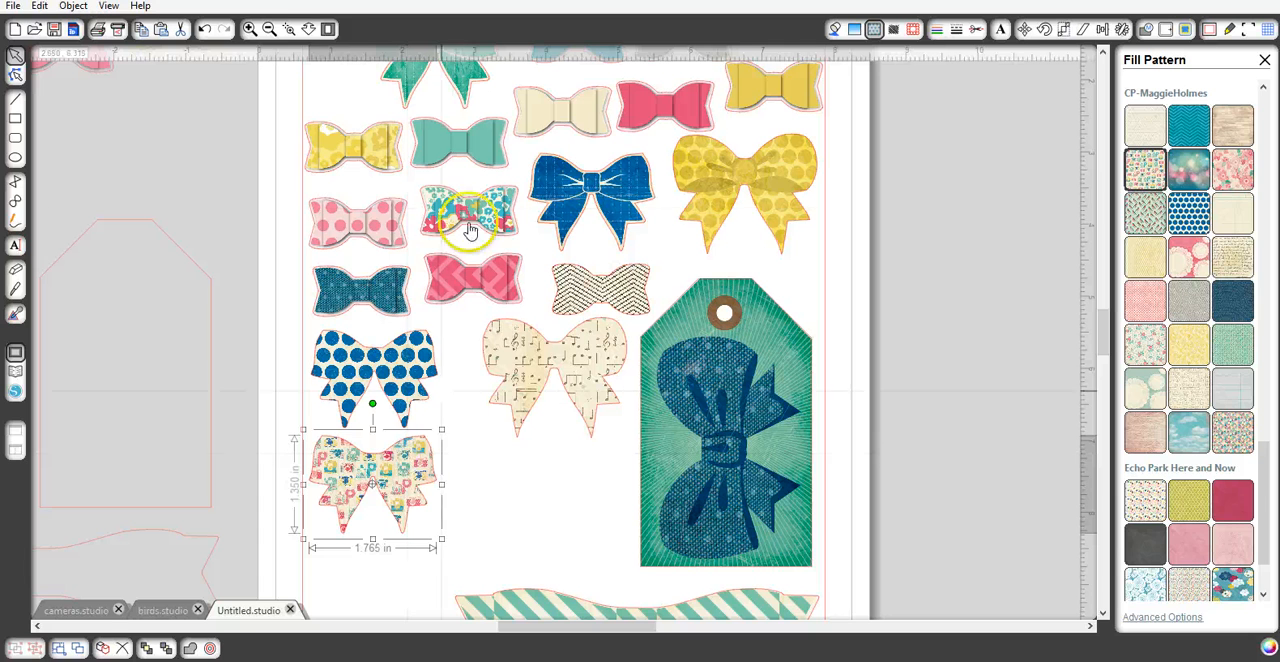
click(873, 28)
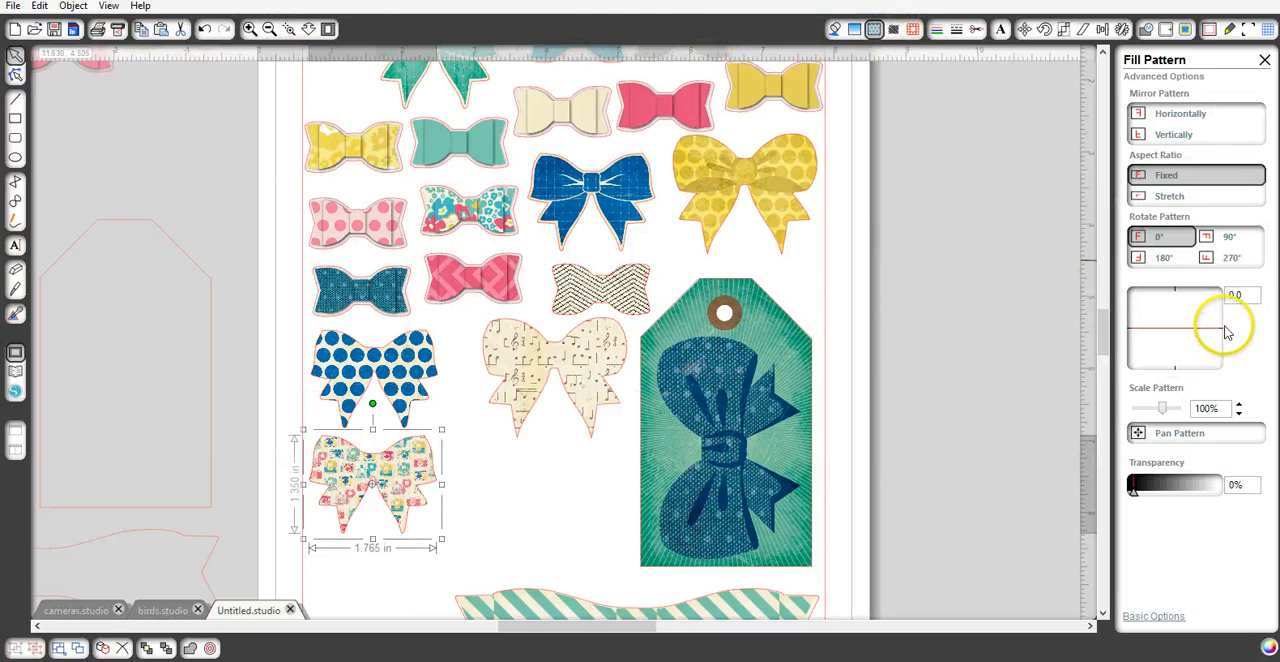
click(1238, 407)
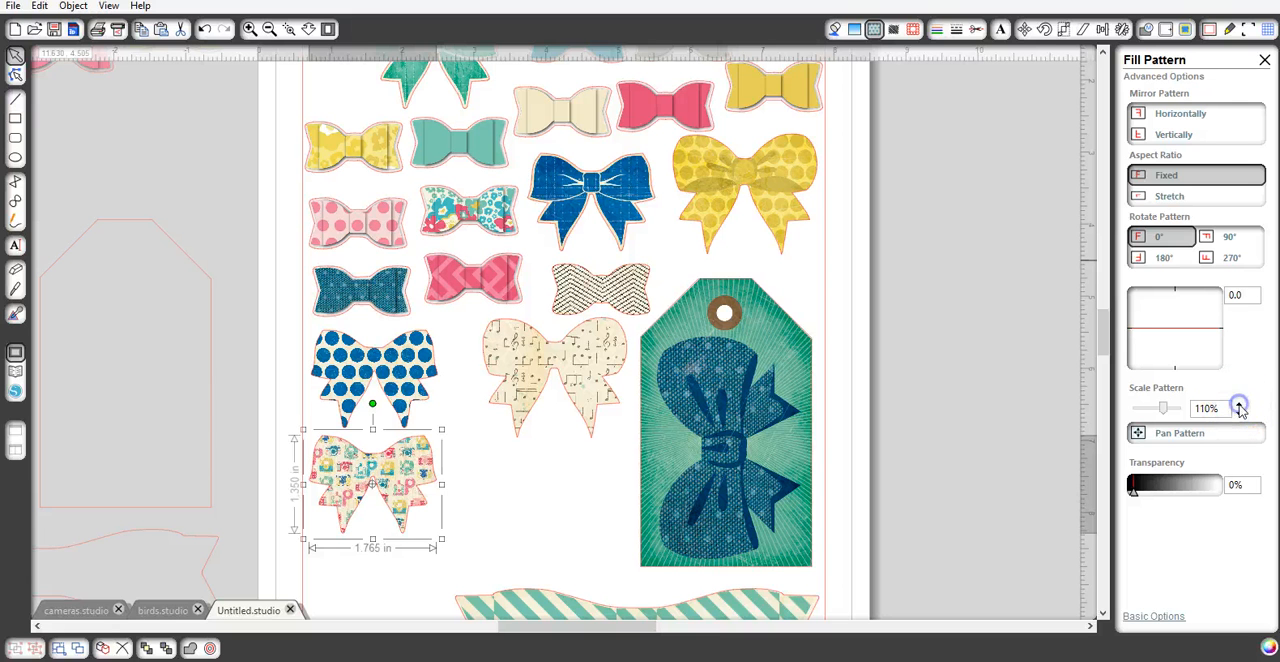
click(1239, 407)
double_click(1239, 407)
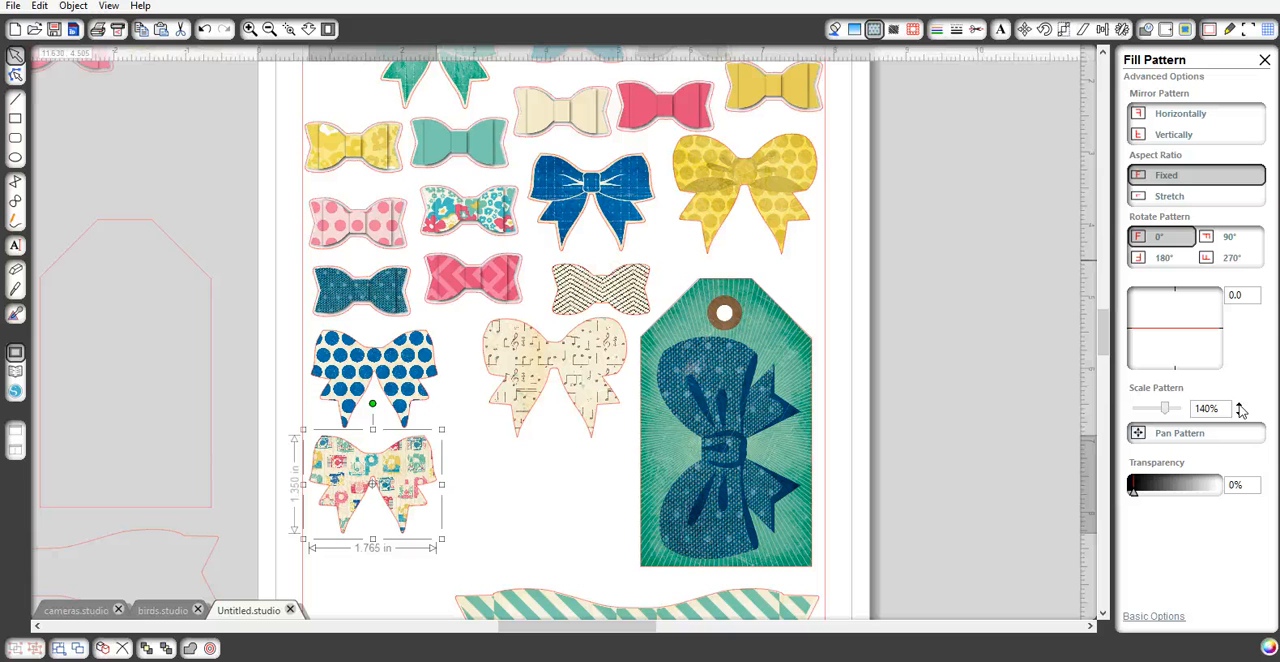
click(1239, 407)
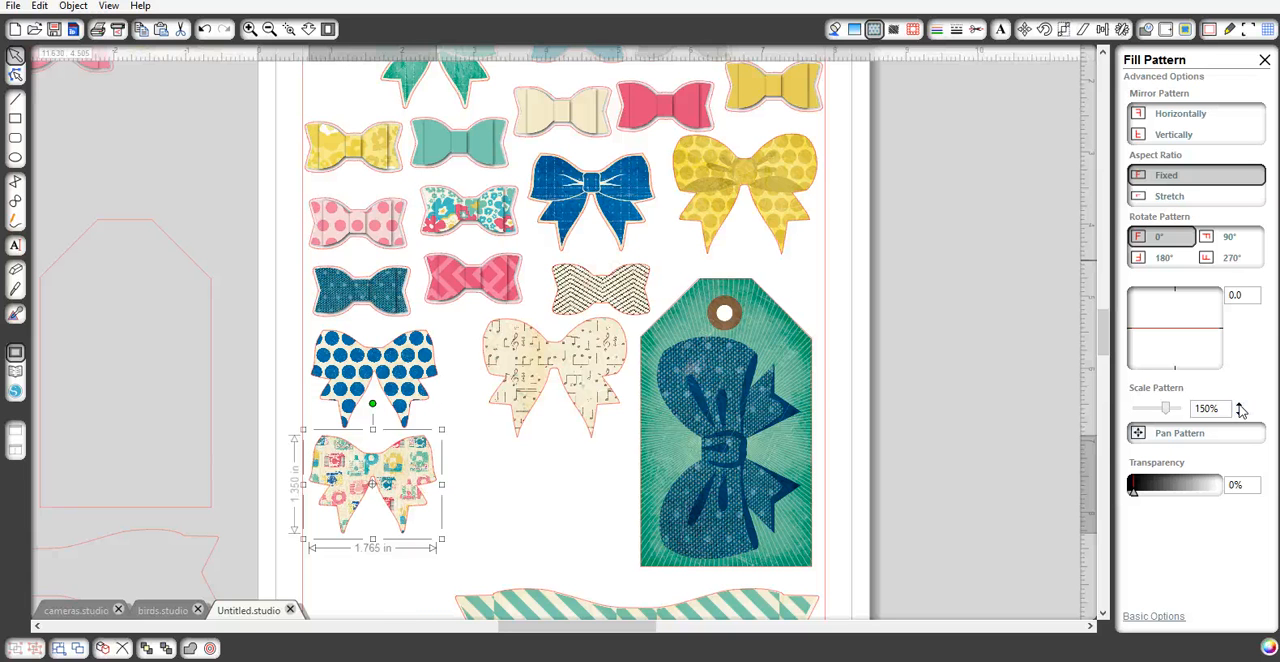
- Place a small loose bow outline below the music-note bow and fill it with mustard yellow sampled from the large yellow dotted bow
click(328, 30)
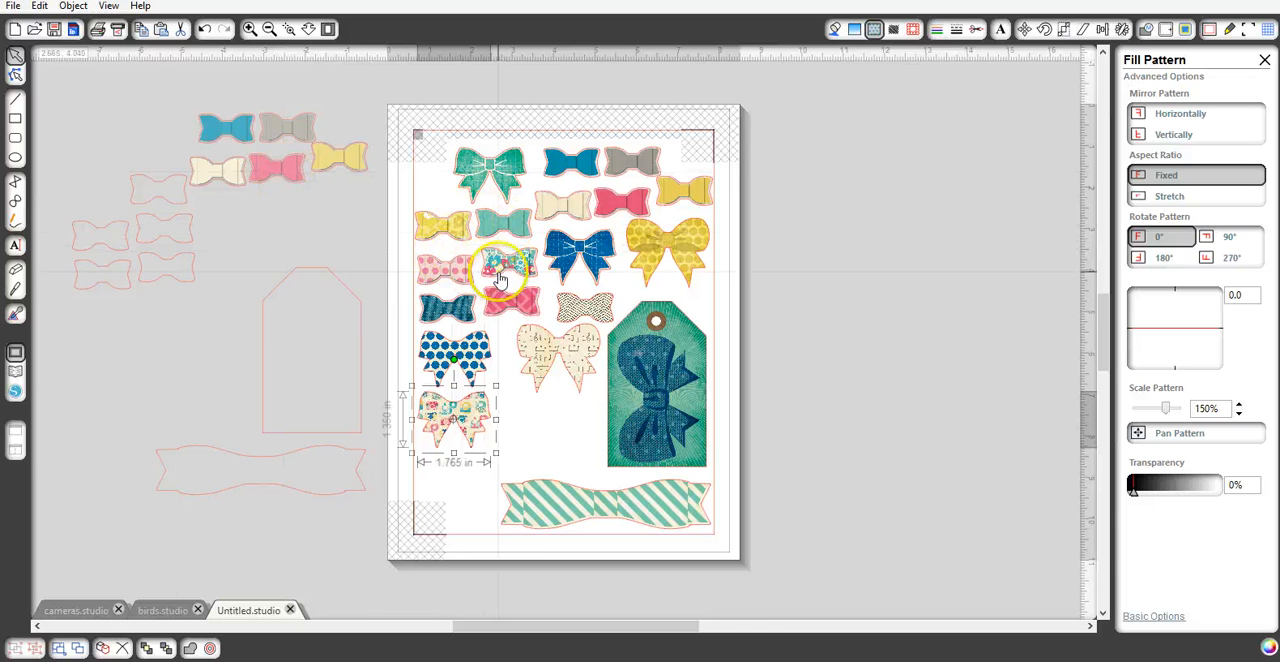
drag(157, 185, 561, 411)
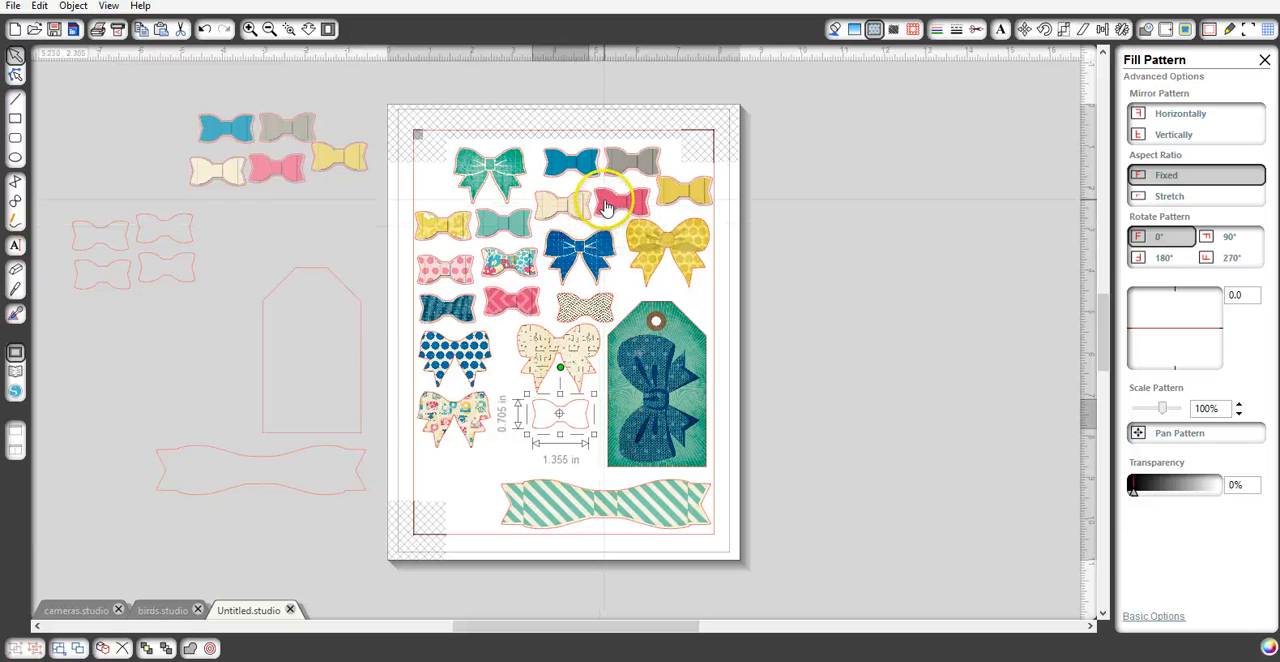
click(835, 29)
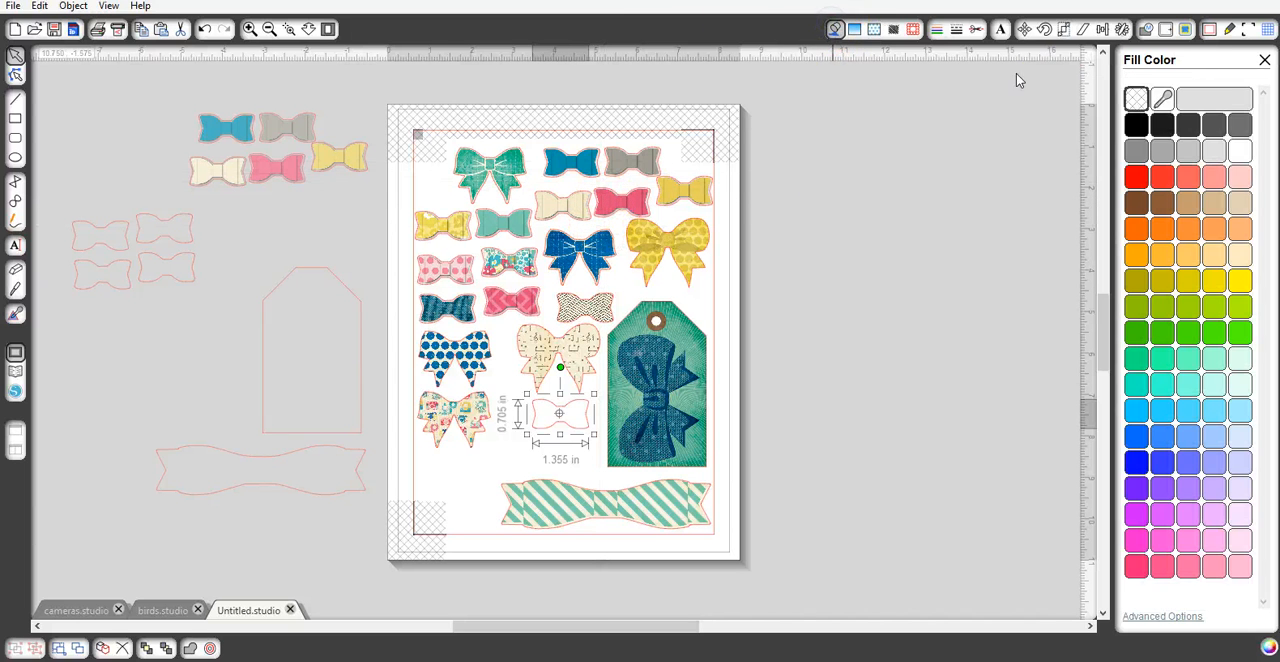
click(1162, 98)
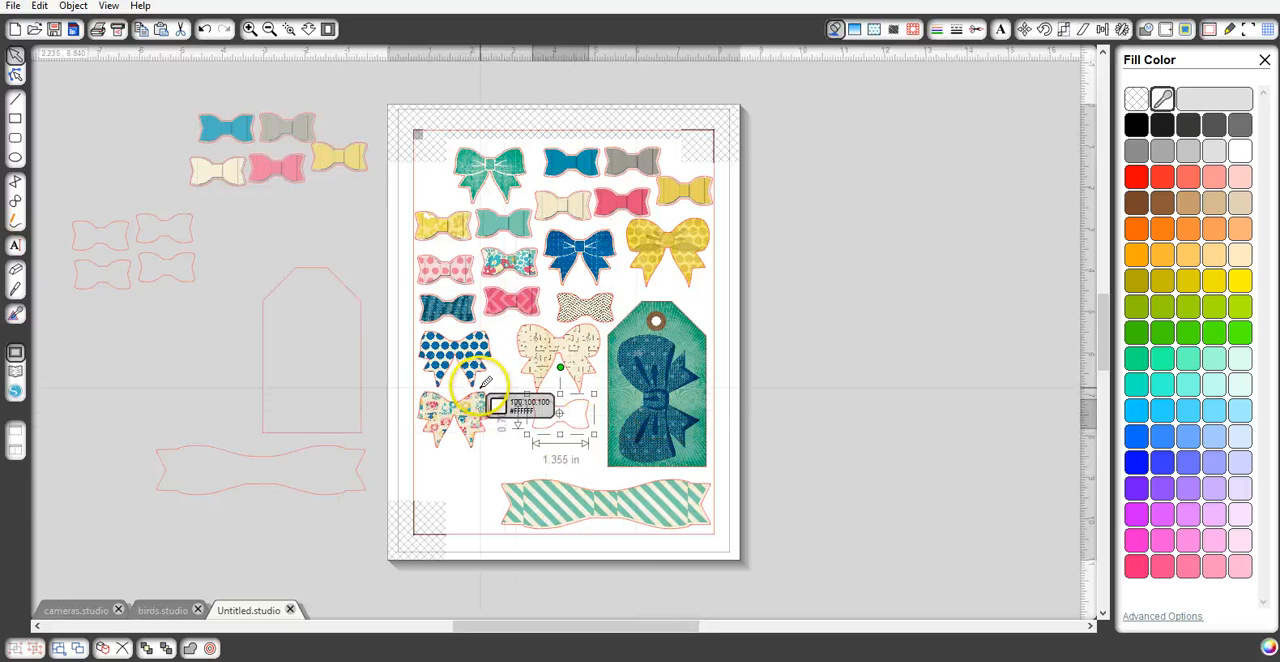
click(636, 223)
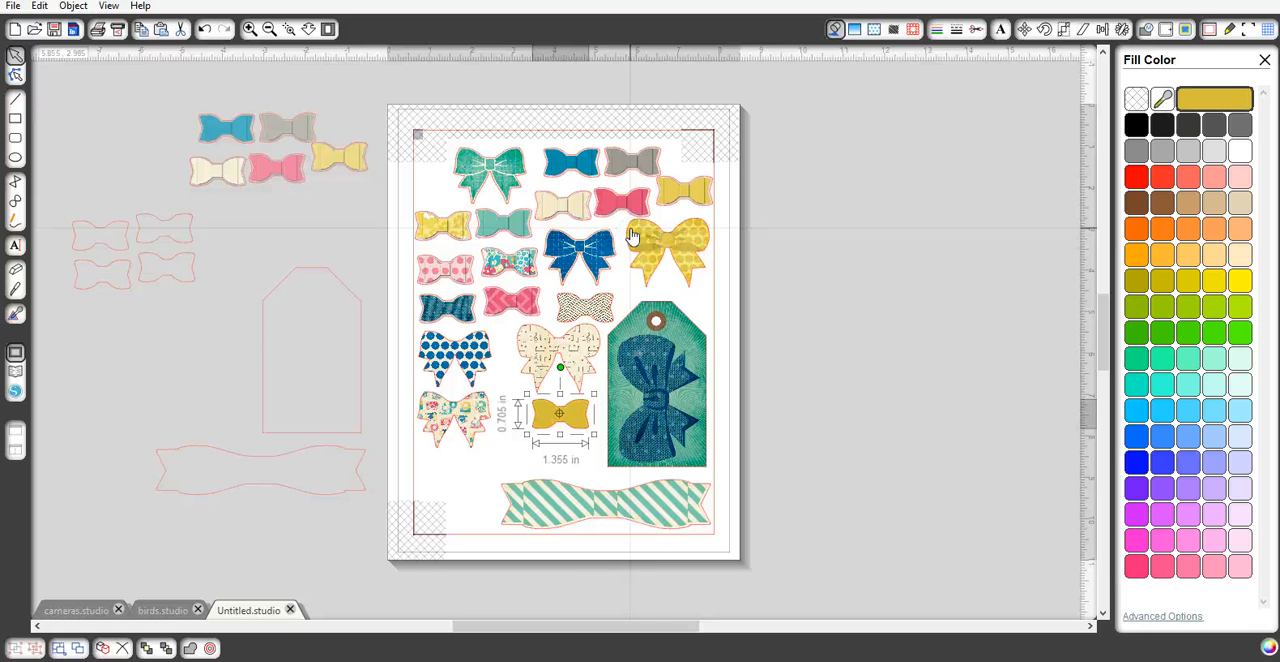
click(577, 419)
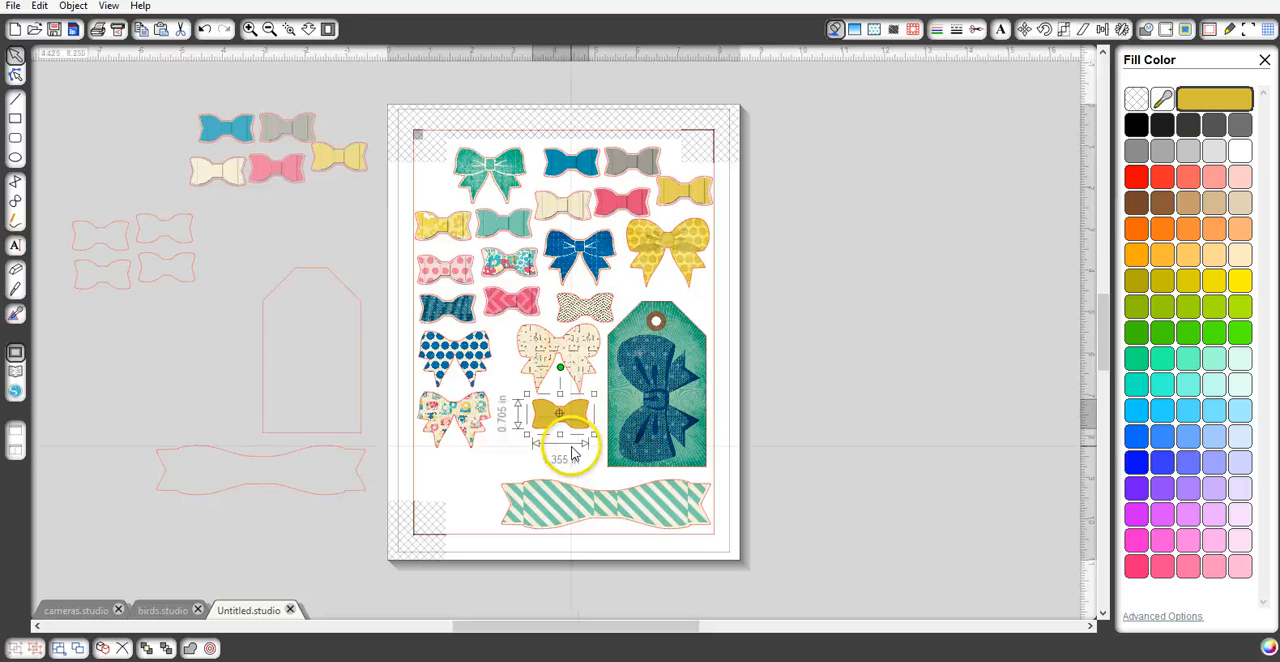
click(573, 455)
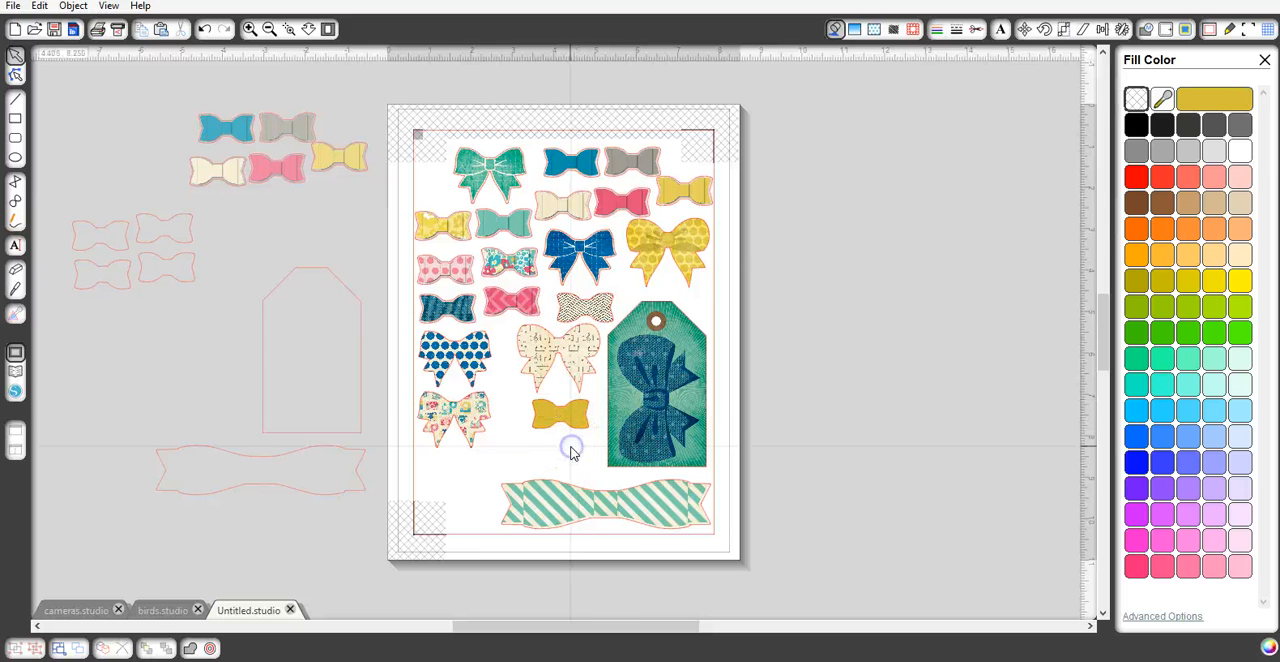
- Replace the small mustard bow's solid fill with the light wood-grain pattern from the CP-MaggieHolmes set
click(651, 263)
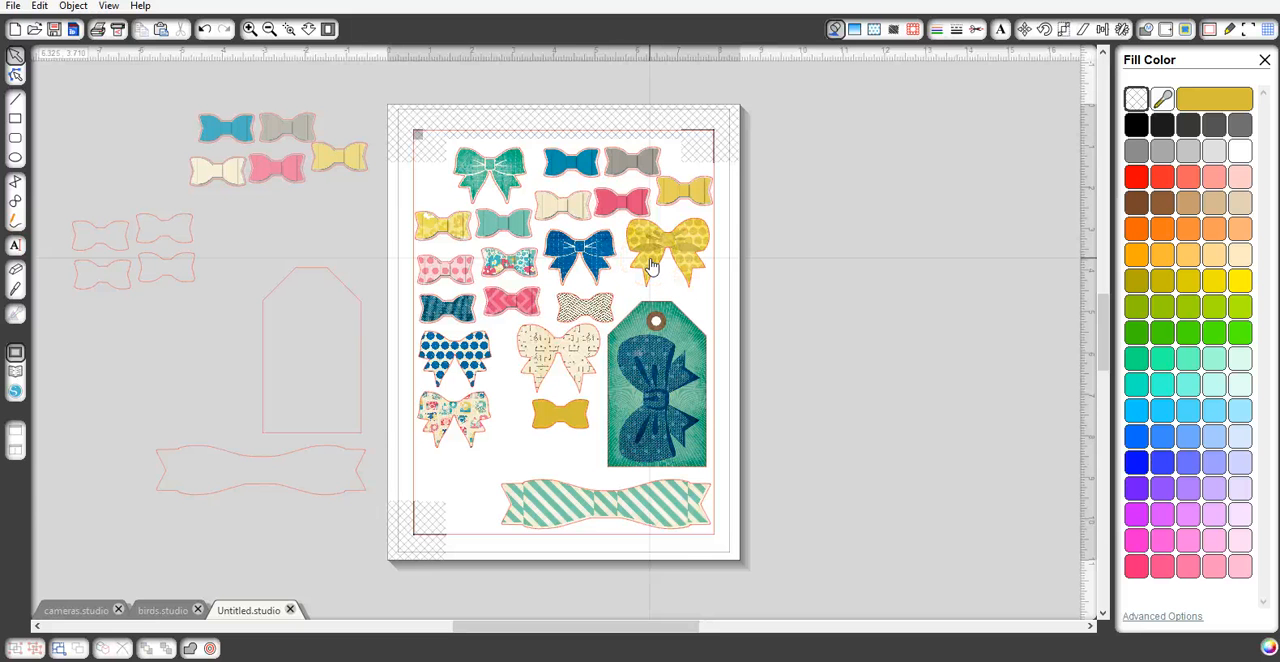
click(572, 430)
click(565, 417)
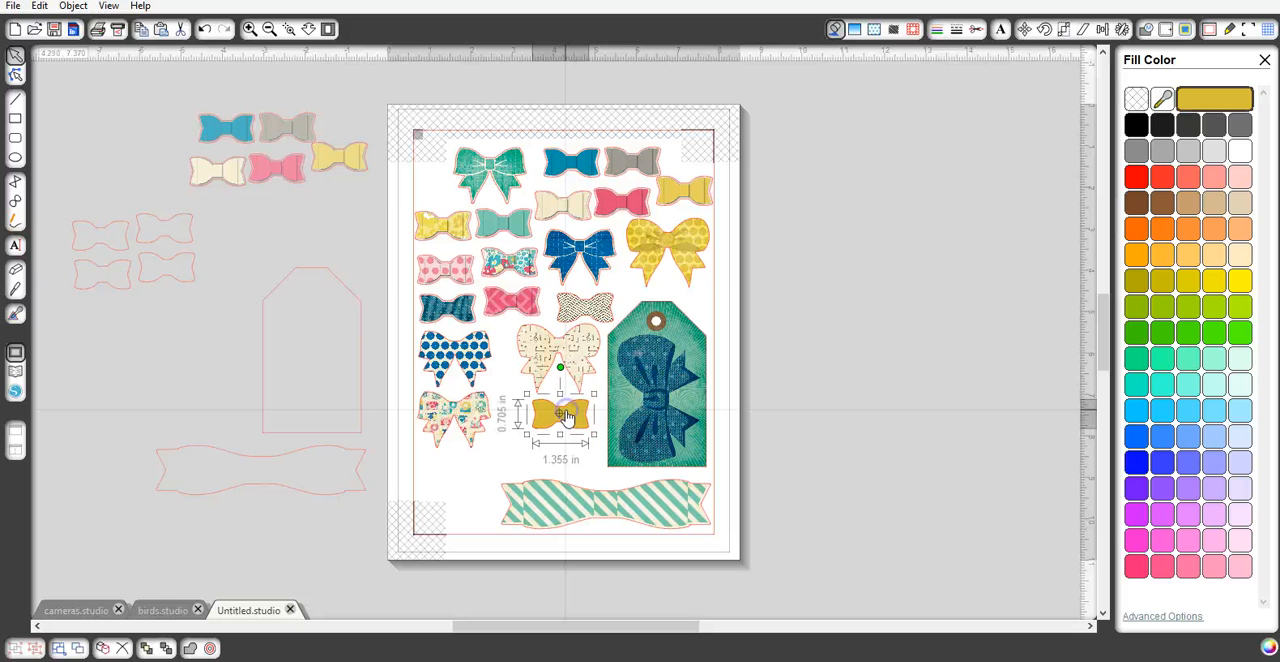
click(874, 28)
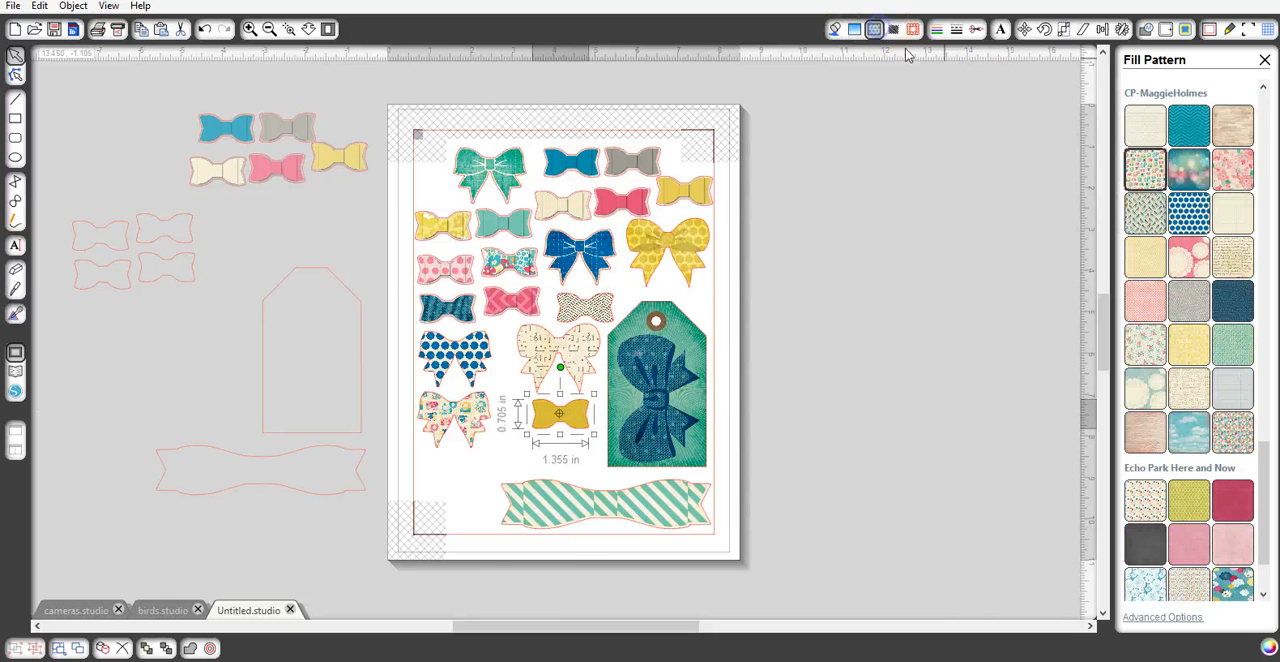
click(1236, 125)
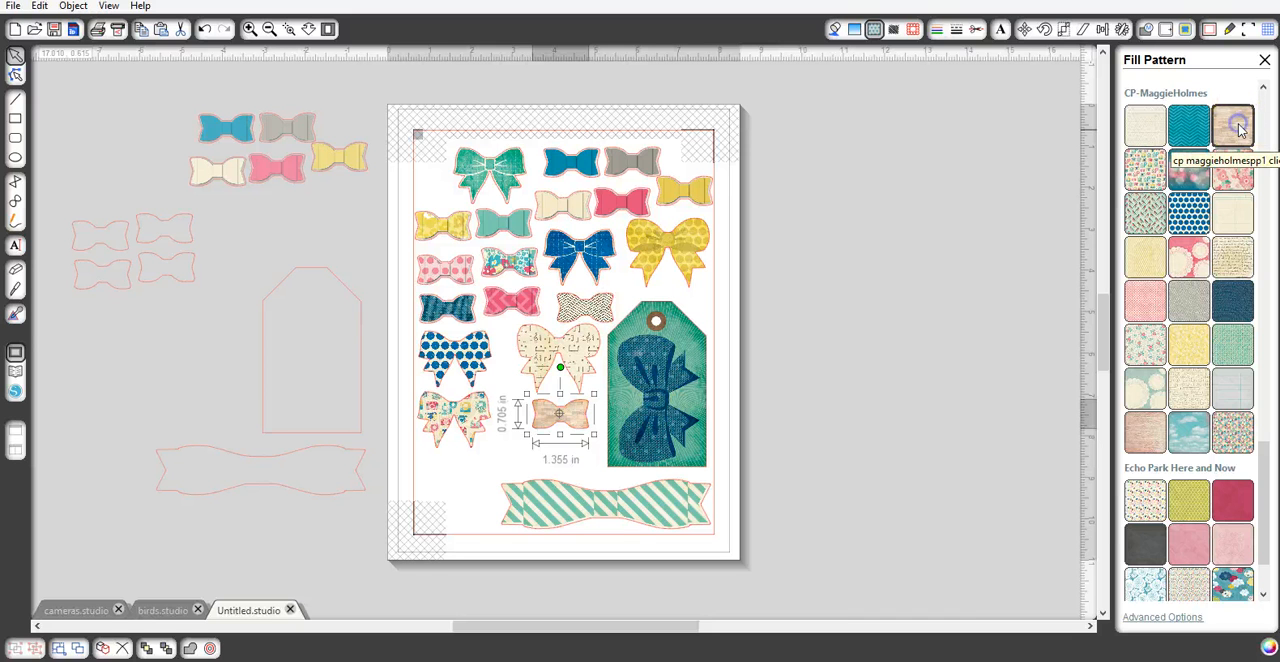
- Scale the wood-grain pattern inside the small bow to 120%
click(249, 29)
click(249, 29)
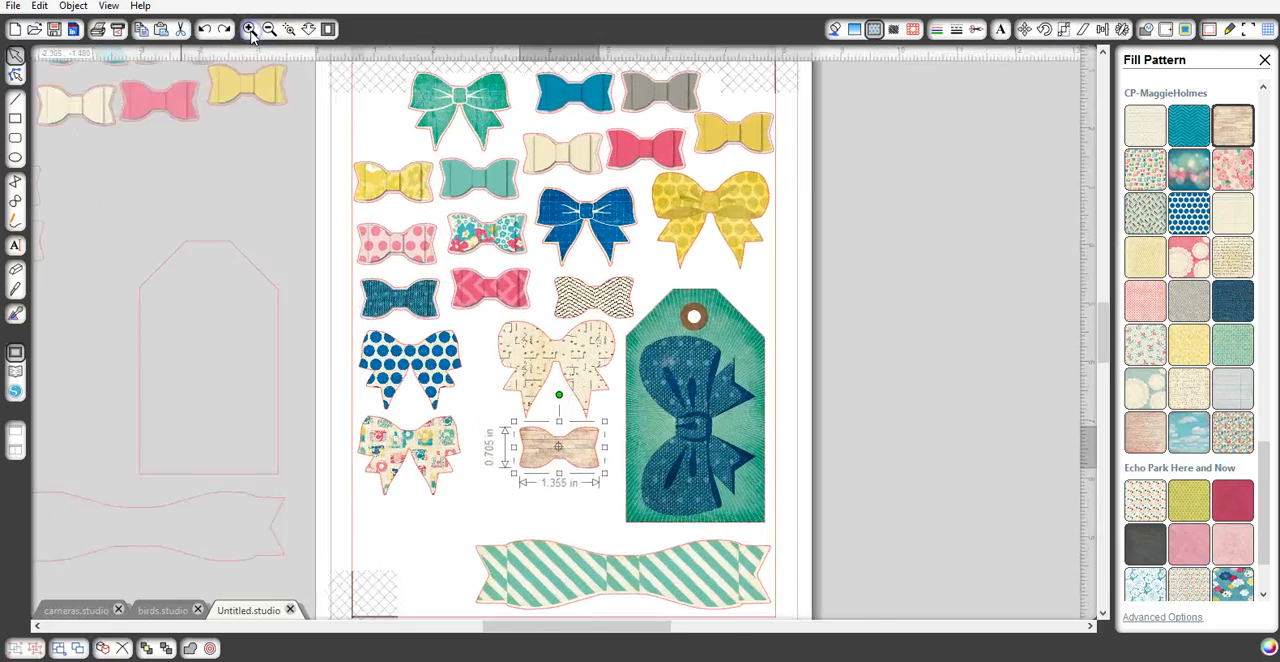
click(249, 29)
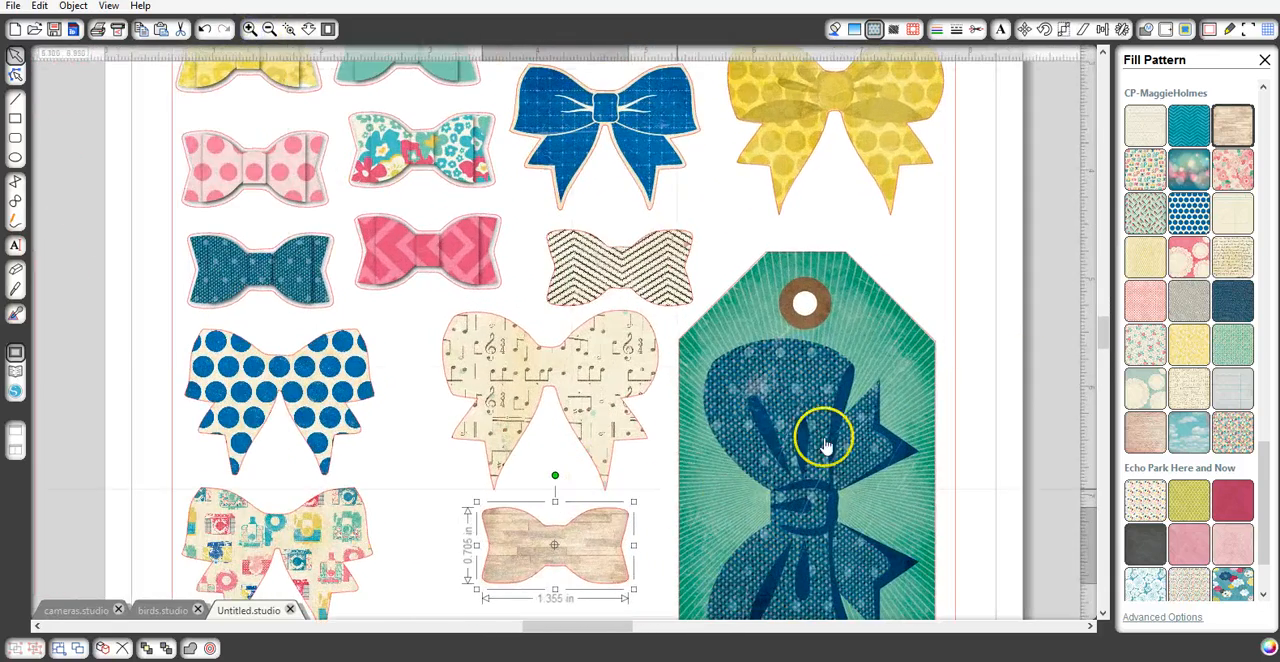
scroll(1021, 367, down, 1)
scroll(1021, 374, down, 2)
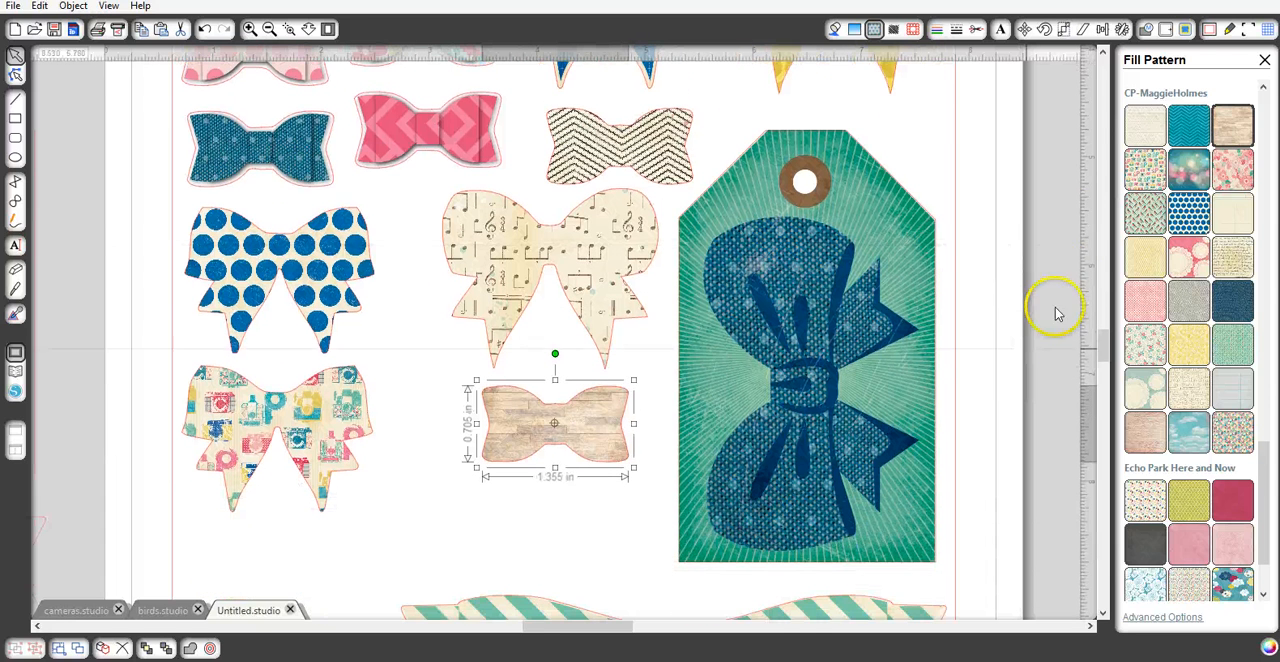
click(874, 30)
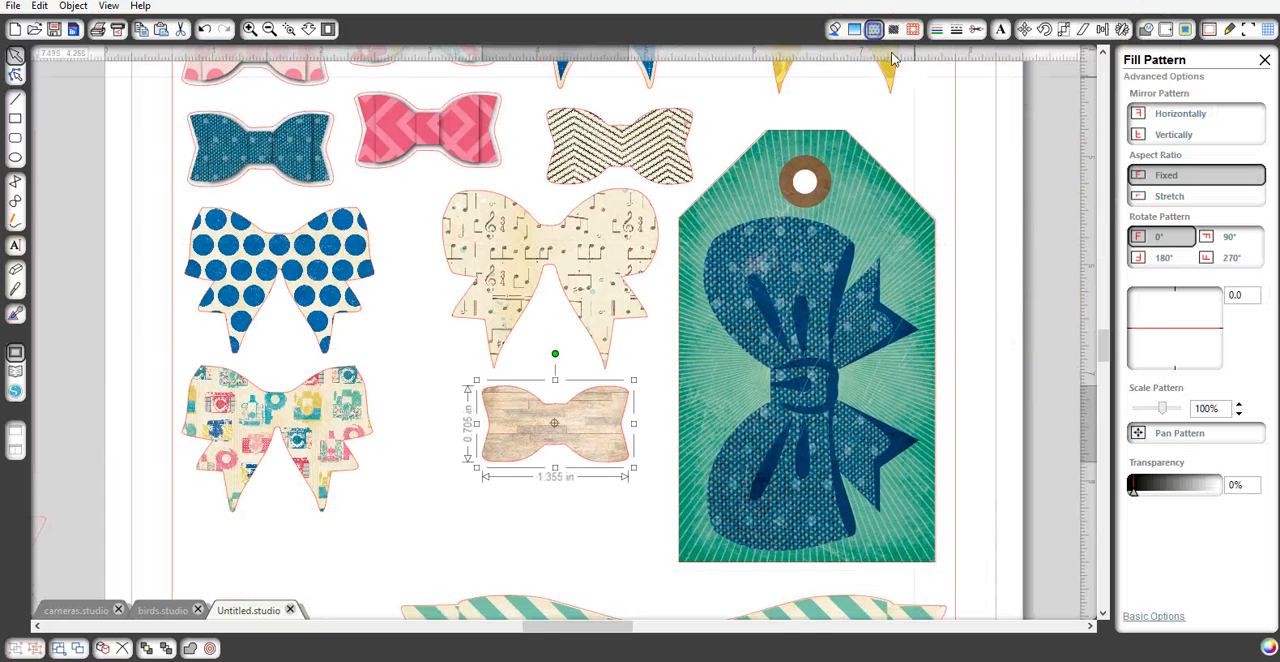
click(1239, 404)
click(1239, 404)
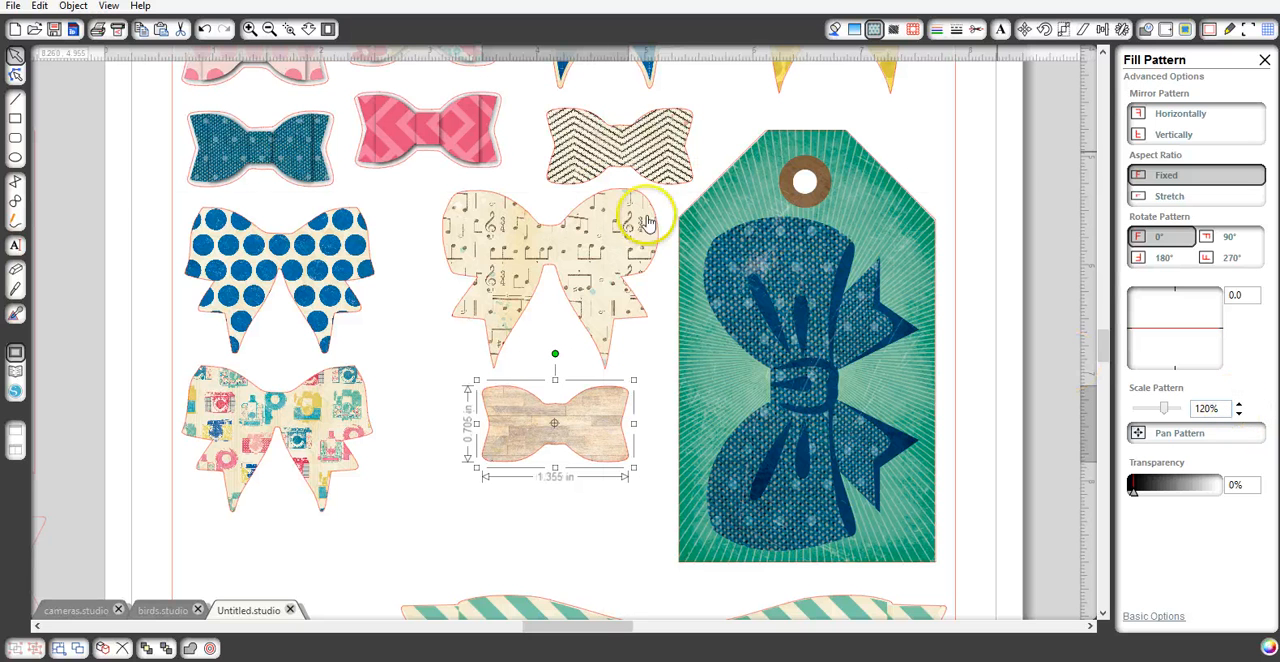
- Place three more small loose bow outlines on the page in the gap above and beside the green striped banner bow
click(269, 29)
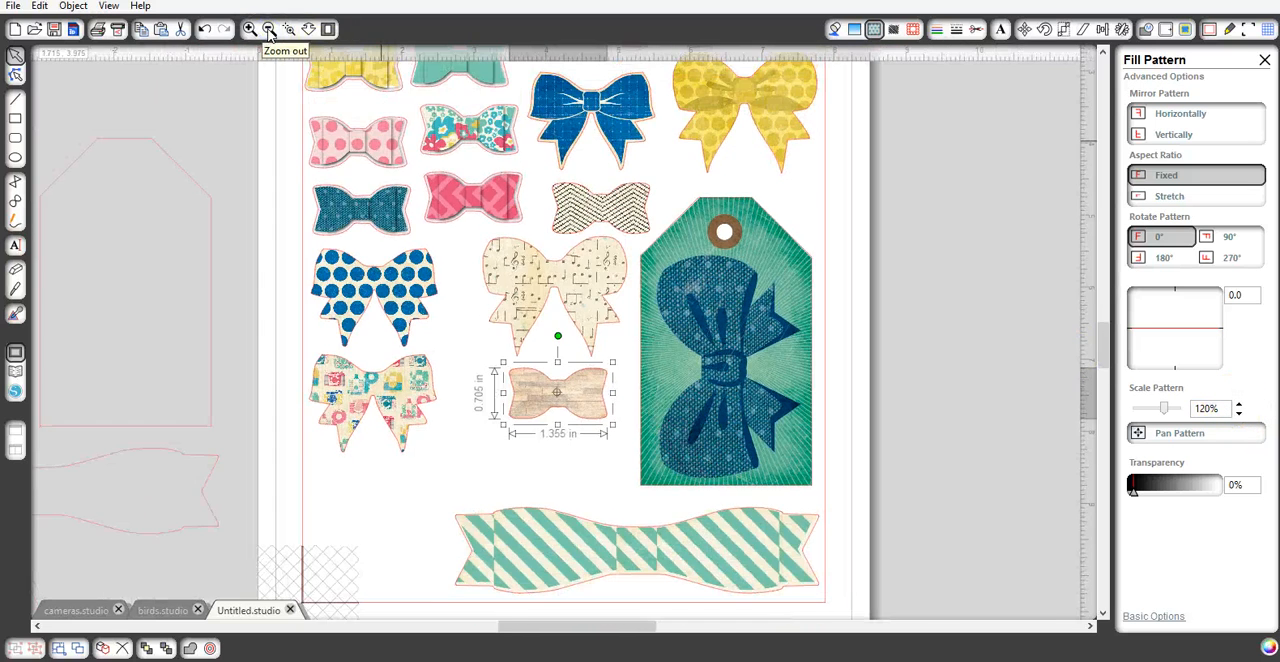
click(269, 31)
drag(180, 225, 573, 413)
click(163, 267)
drag(157, 189, 512, 428)
click(143, 266)
drag(83, 234, 445, 446)
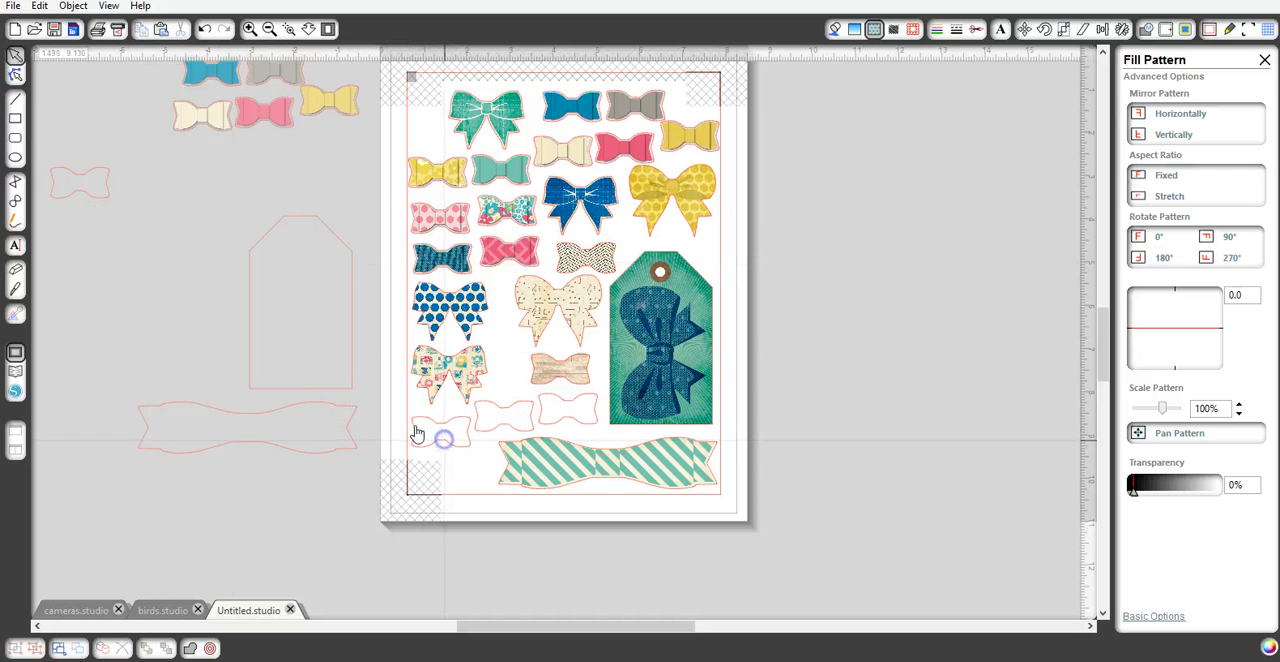
- Delete the leftover small bow, tag and banner outlines and the coloured bow copies lying outside the page
click(80, 190)
key(Delete)
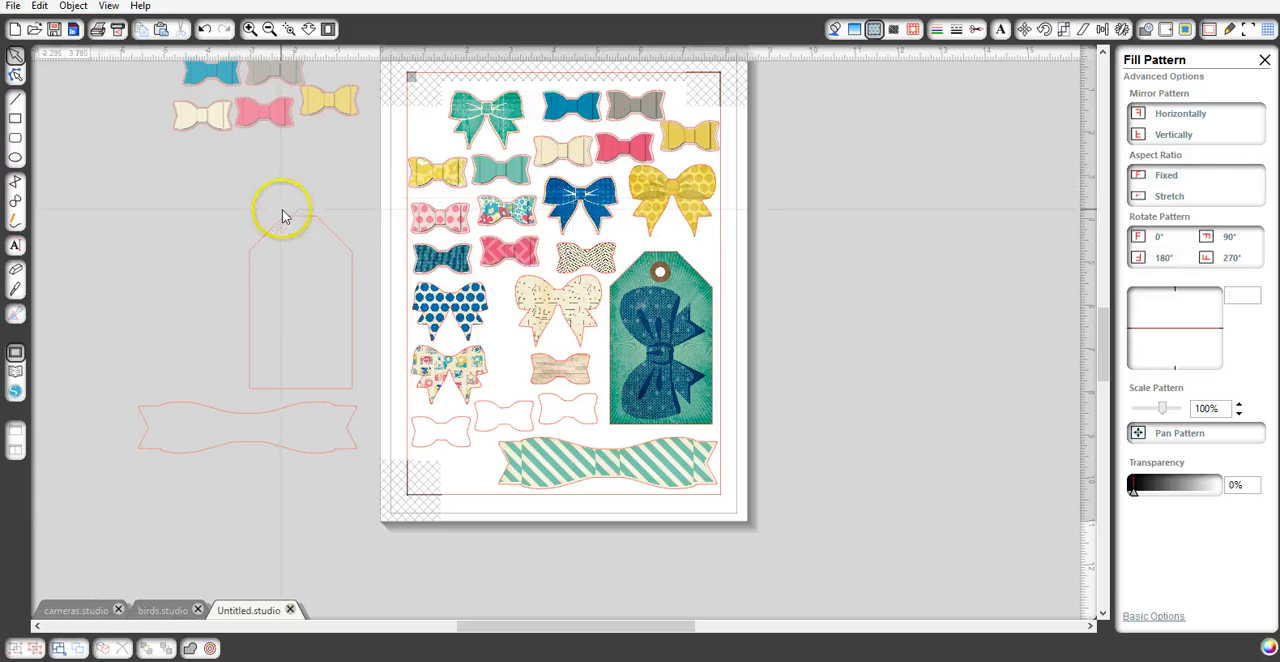
click(289, 215)
key(Delete)
click(211, 404)
key(Delete)
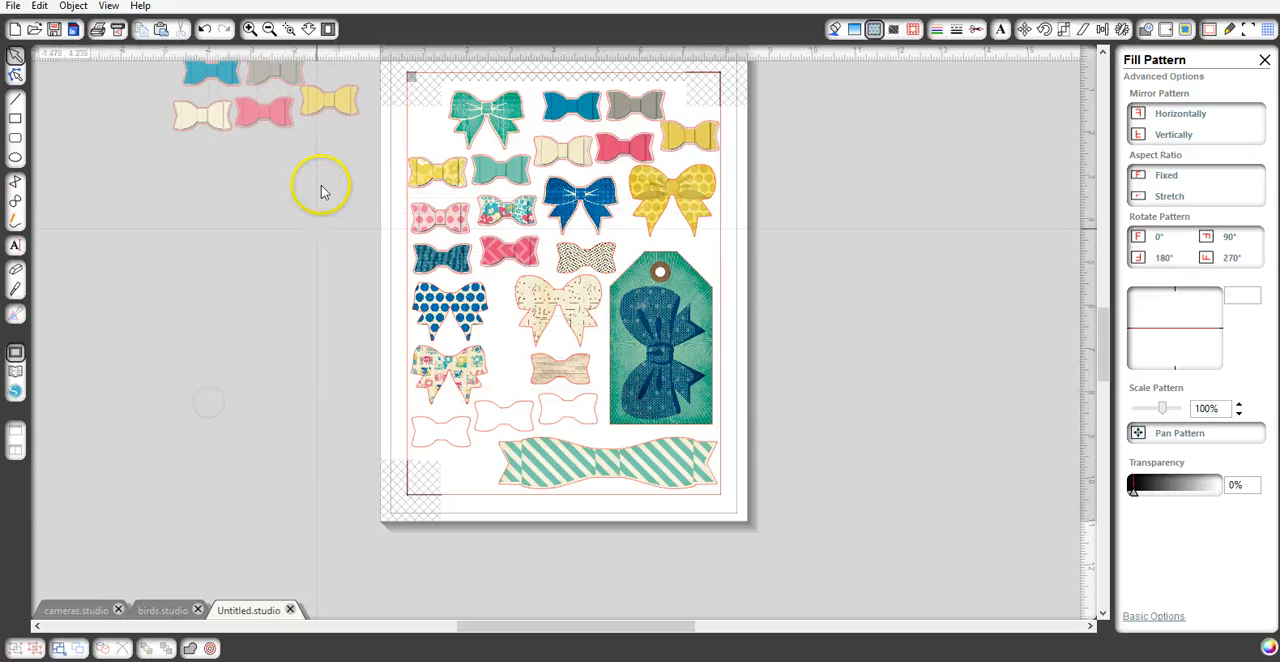
drag(330, 162, 196, 78)
key(Delete)
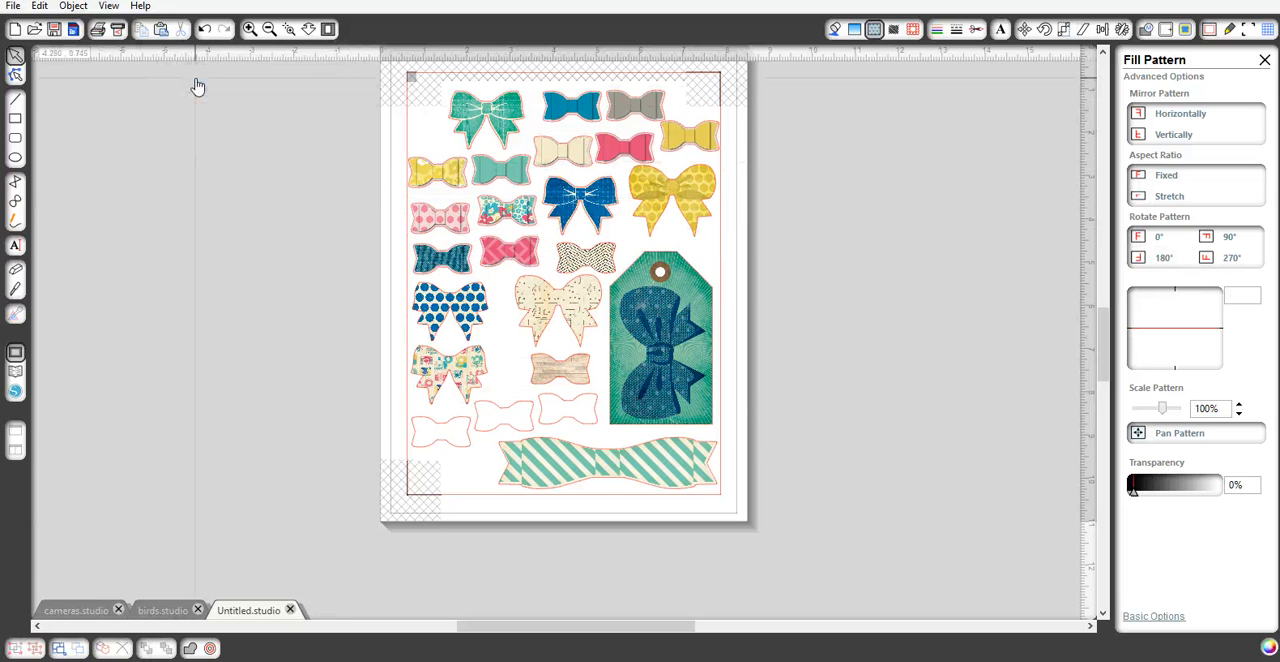
- Fill the empty small bow outline directly below the wood-grain bow with the teal-and-pink blurred-lights pattern from the CP-MaggieHolmes set
click(581, 405)
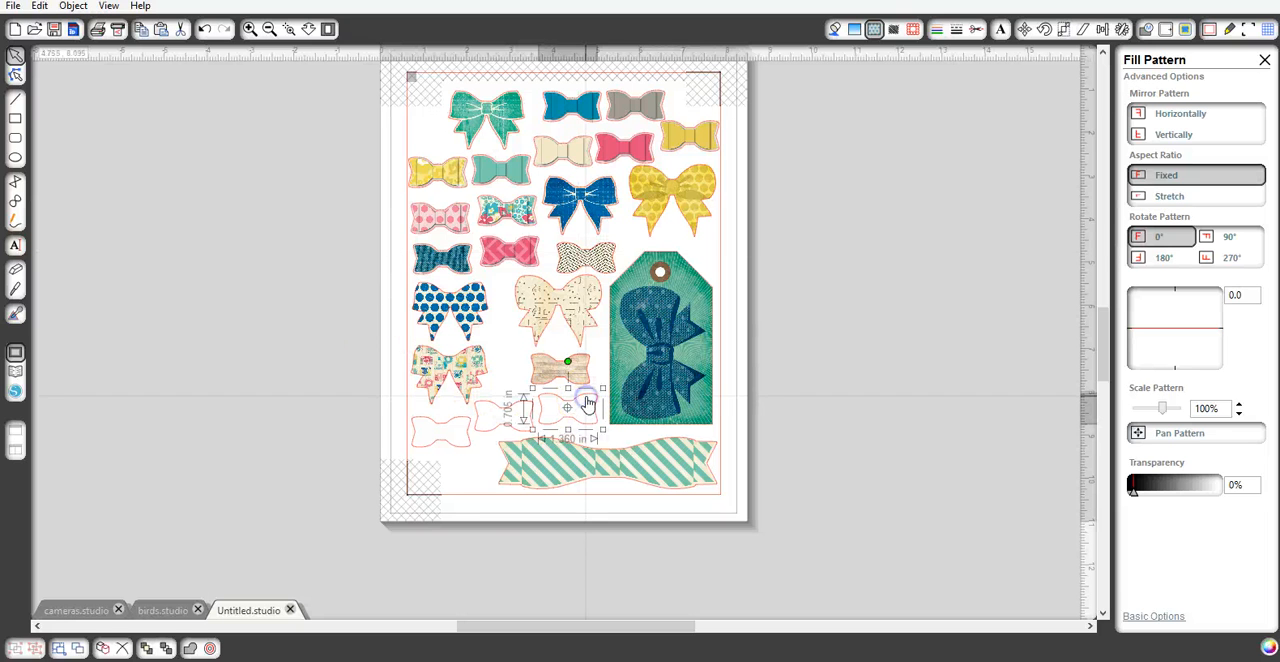
click(876, 29)
drag(1263, 175, 1274, 504)
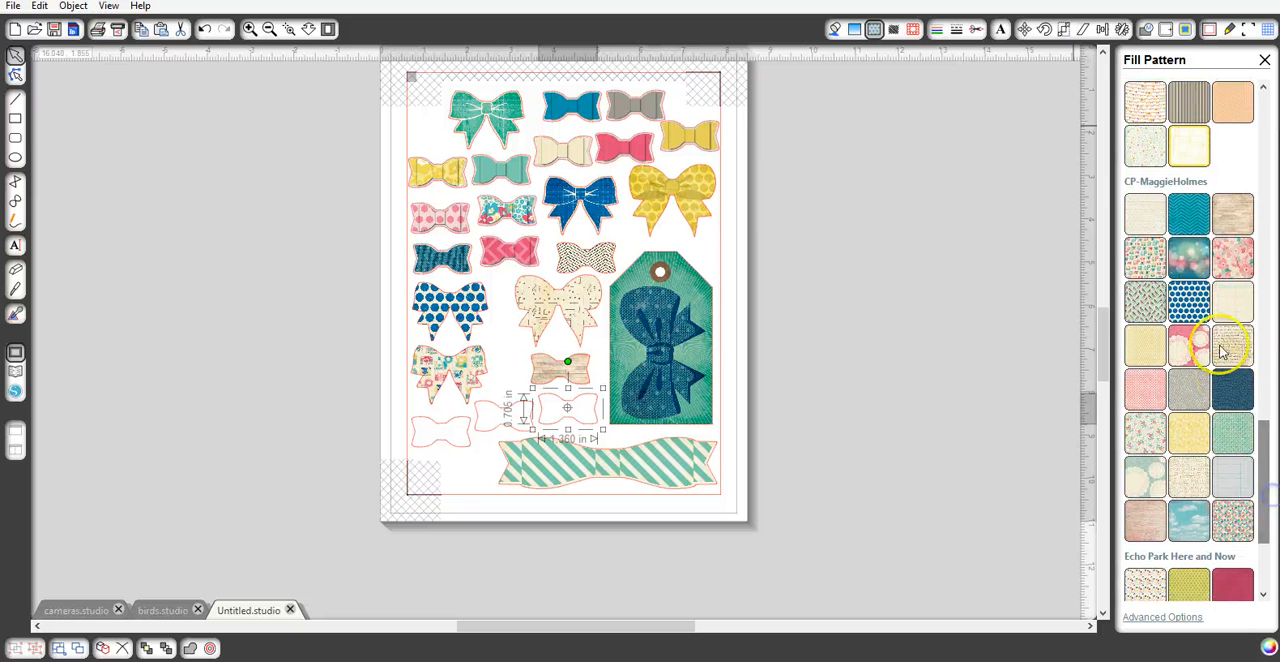
click(1201, 262)
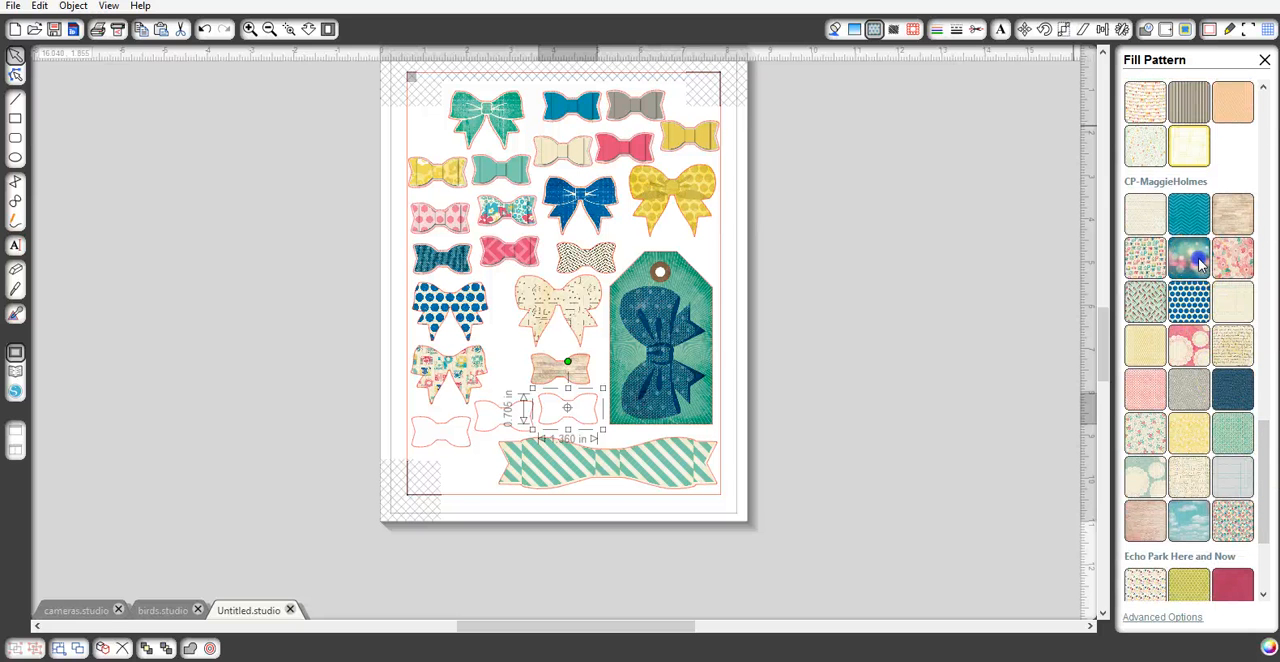
click(1199, 259)
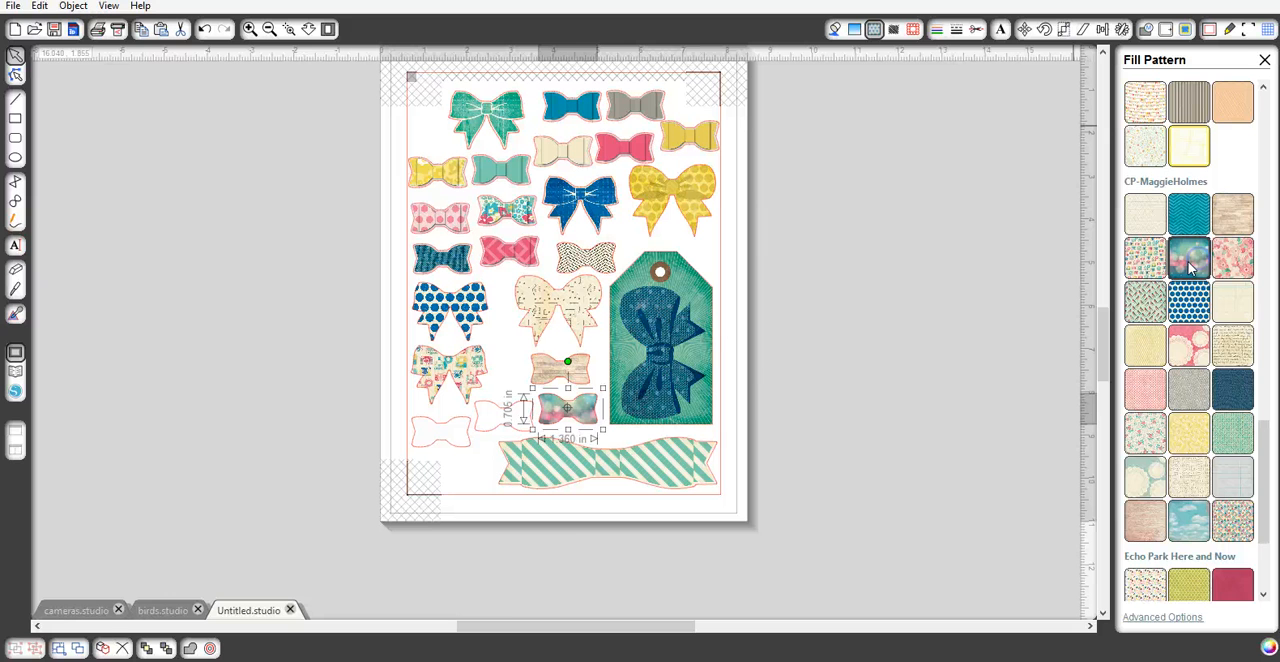
- Fill the small bow outline beside the blurred-lights bow with the pink doily pattern from the CP-MaggieHolmes set
click(490, 413)
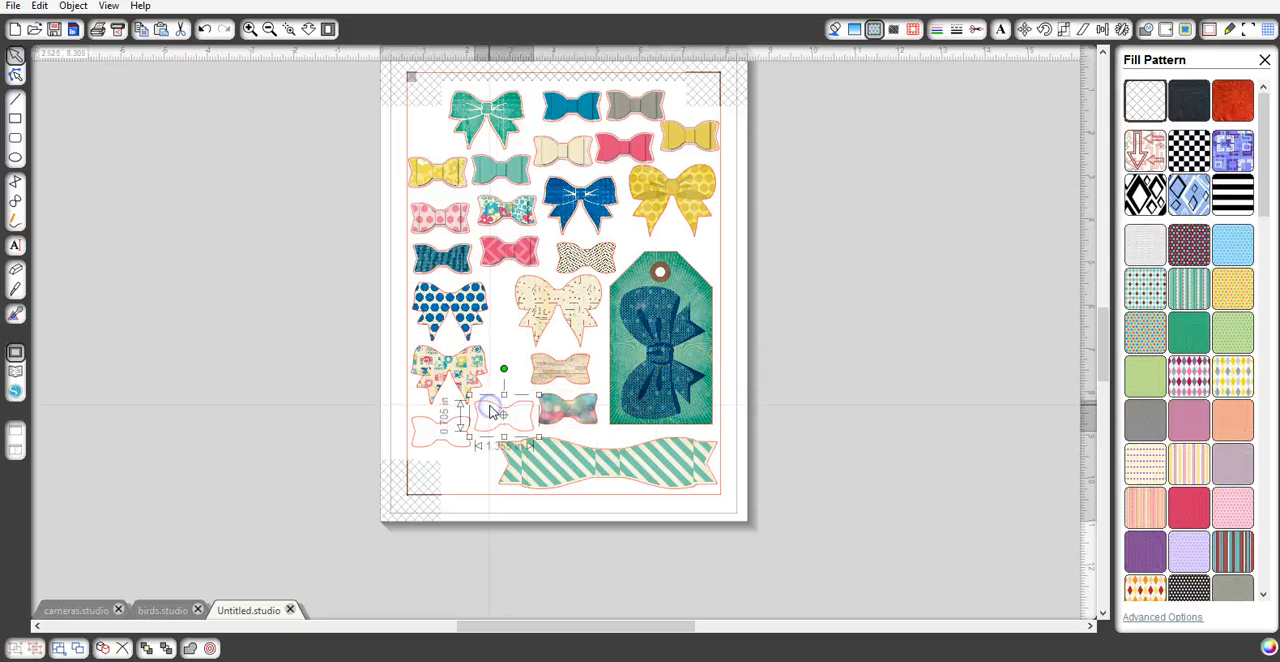
click(877, 30)
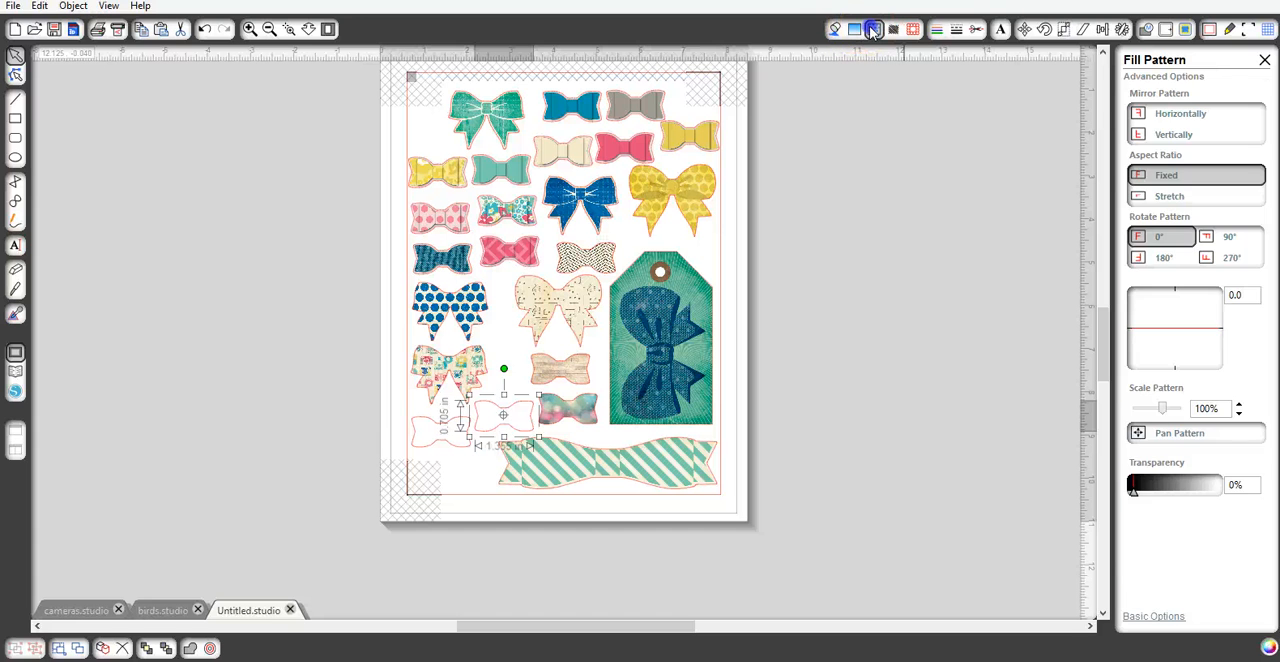
click(872, 30)
drag(1266, 160, 1266, 524)
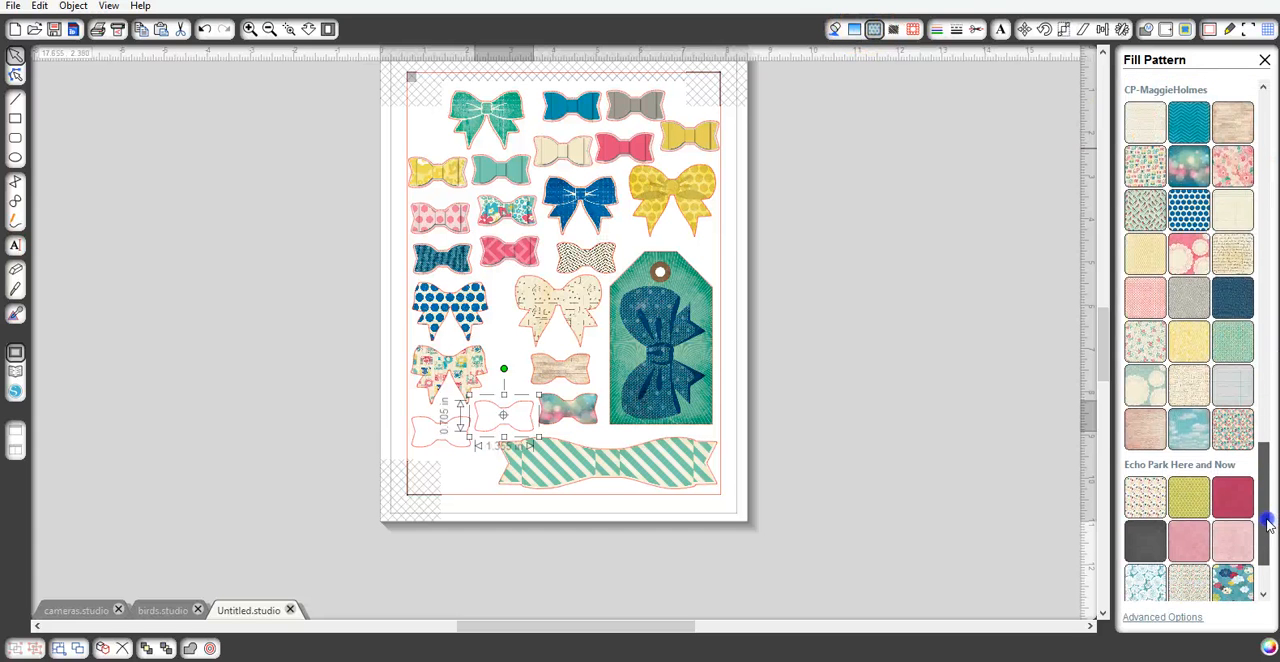
click(1189, 256)
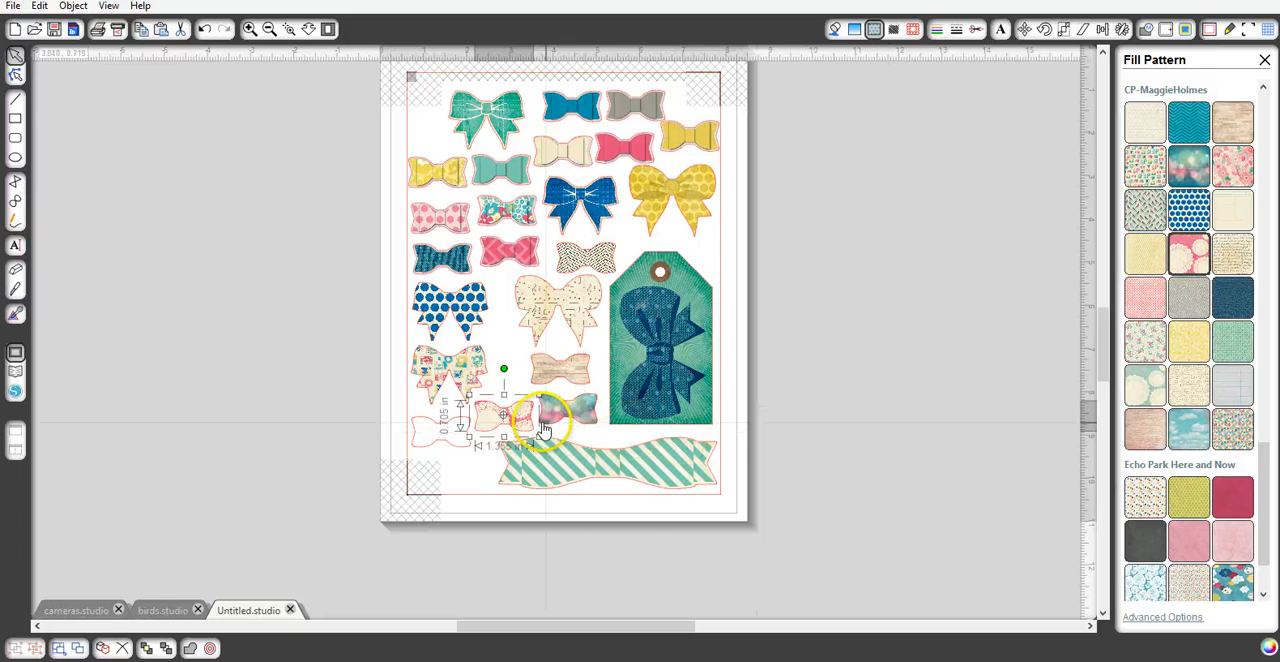
- Try the cloud, pale doily and notebook patterns in the last empty small bow outline and settle on the pink "captured" pattern
click(449, 435)
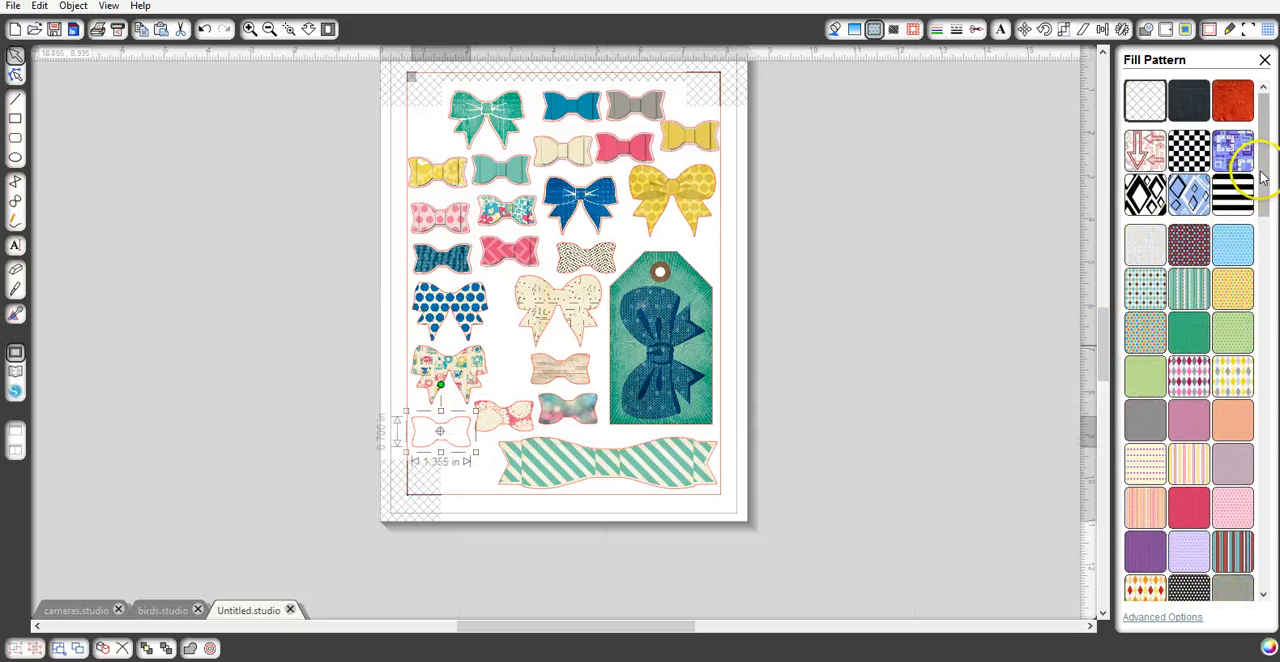
drag(1263, 160, 1247, 512)
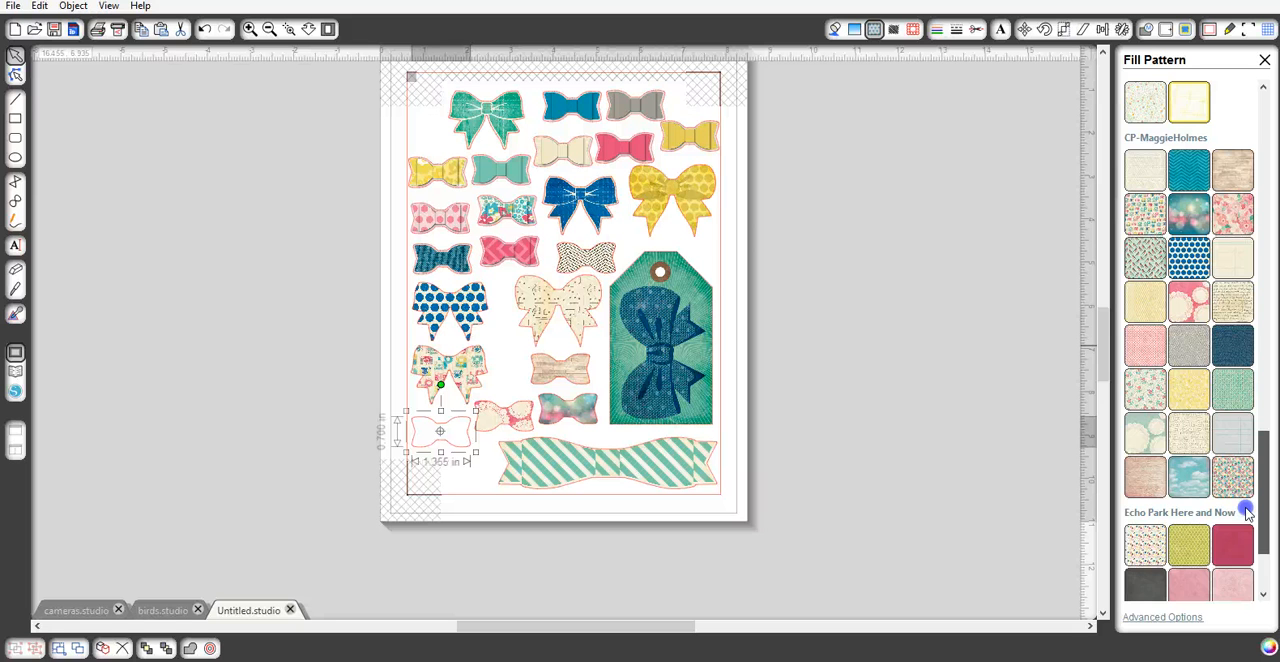
click(1190, 478)
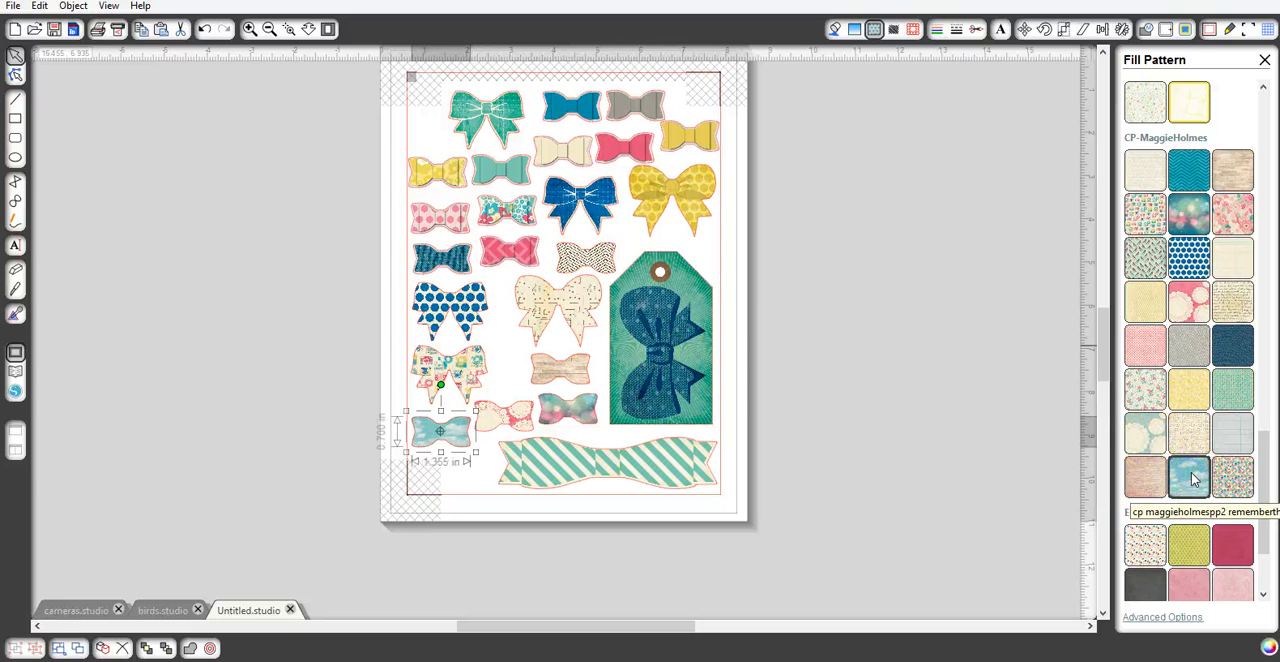
click(1154, 441)
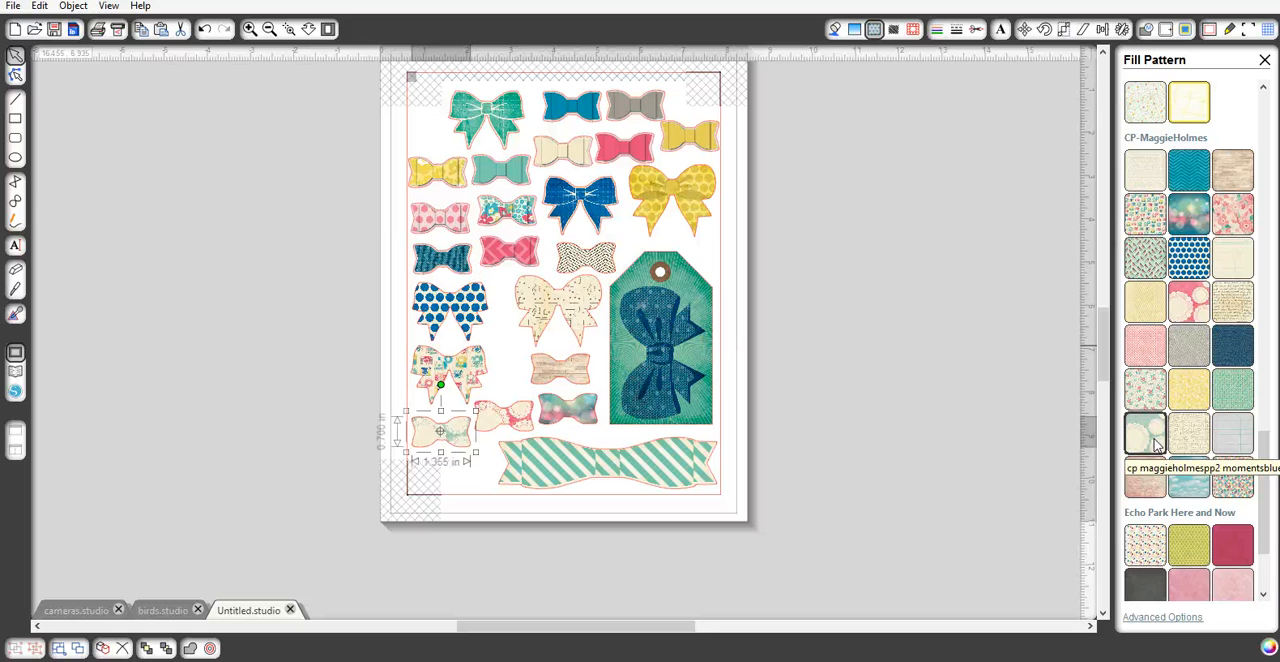
click(1227, 447)
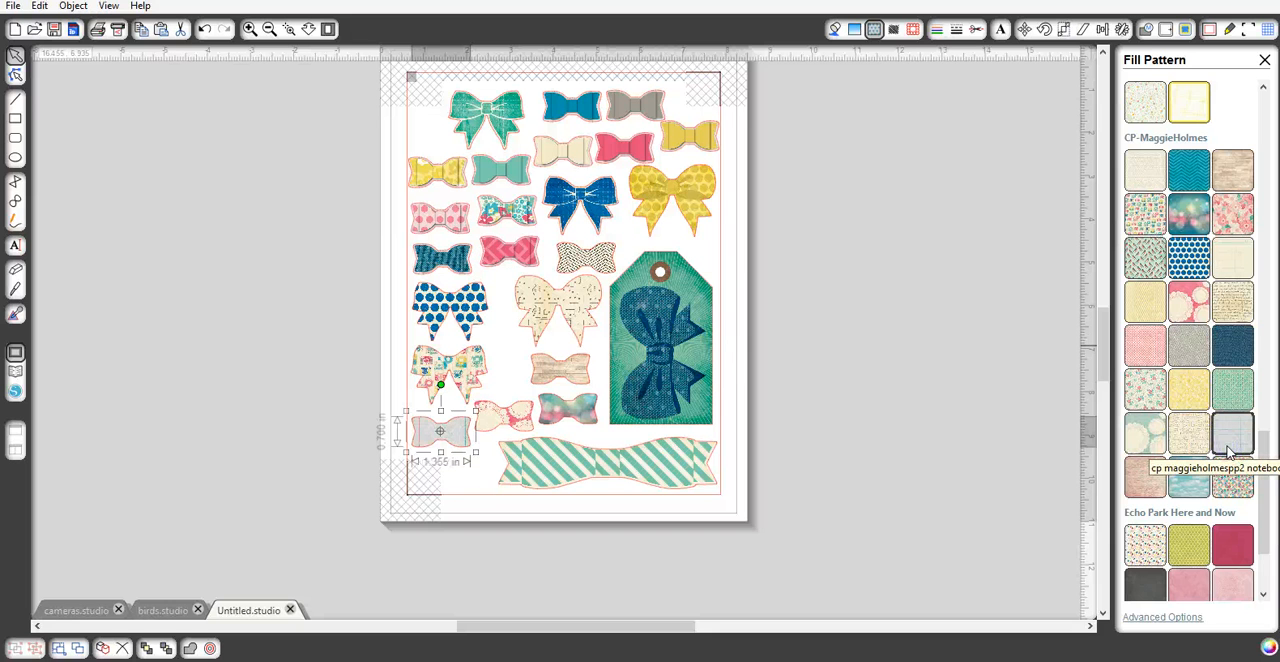
click(1233, 477)
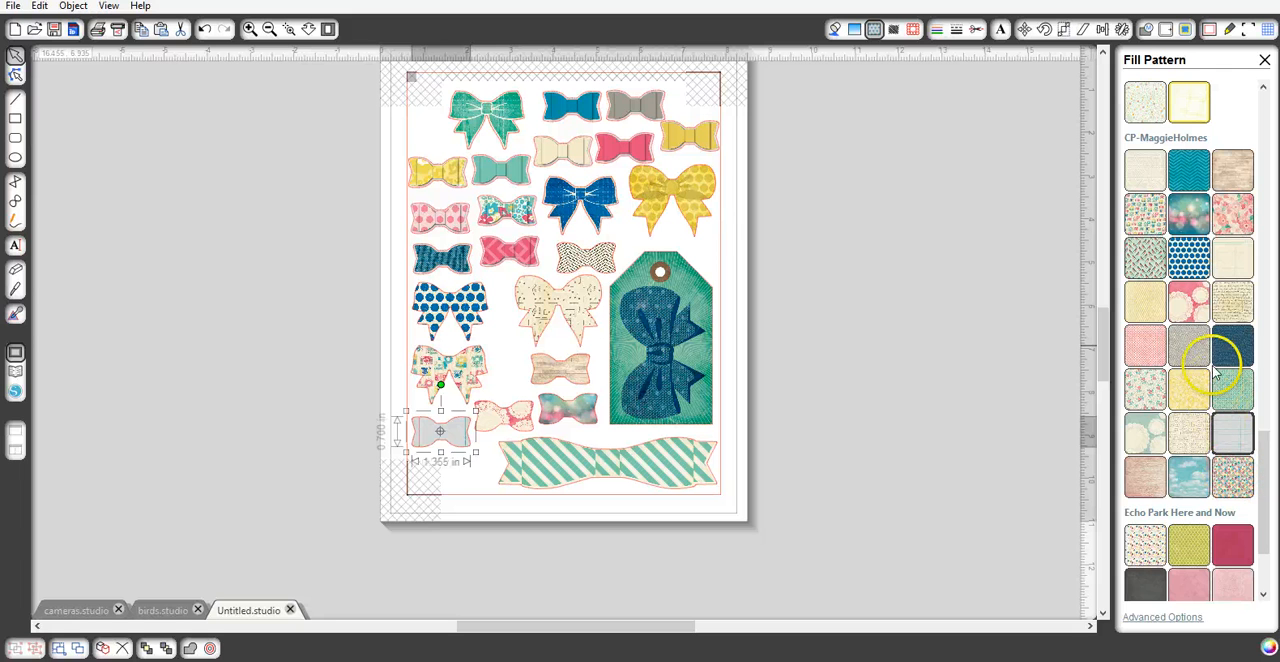
click(1152, 345)
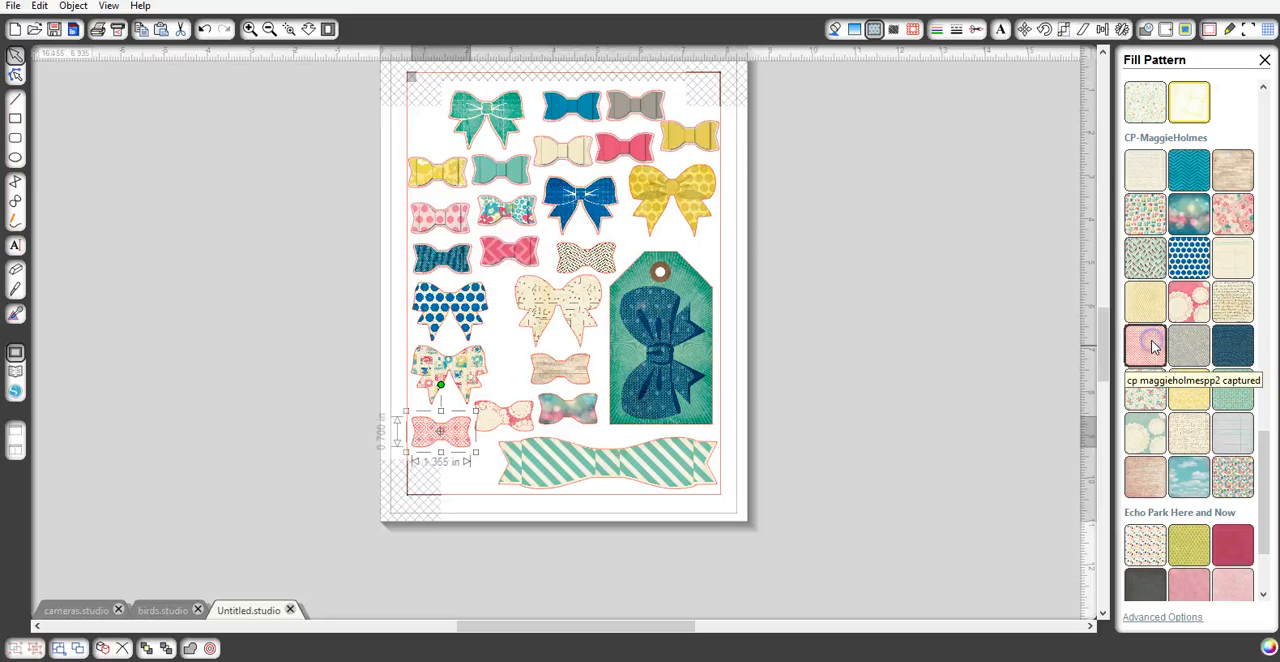
- Scale the pink pattern inside the small bow to 280% and deselect the bow
click(878, 33)
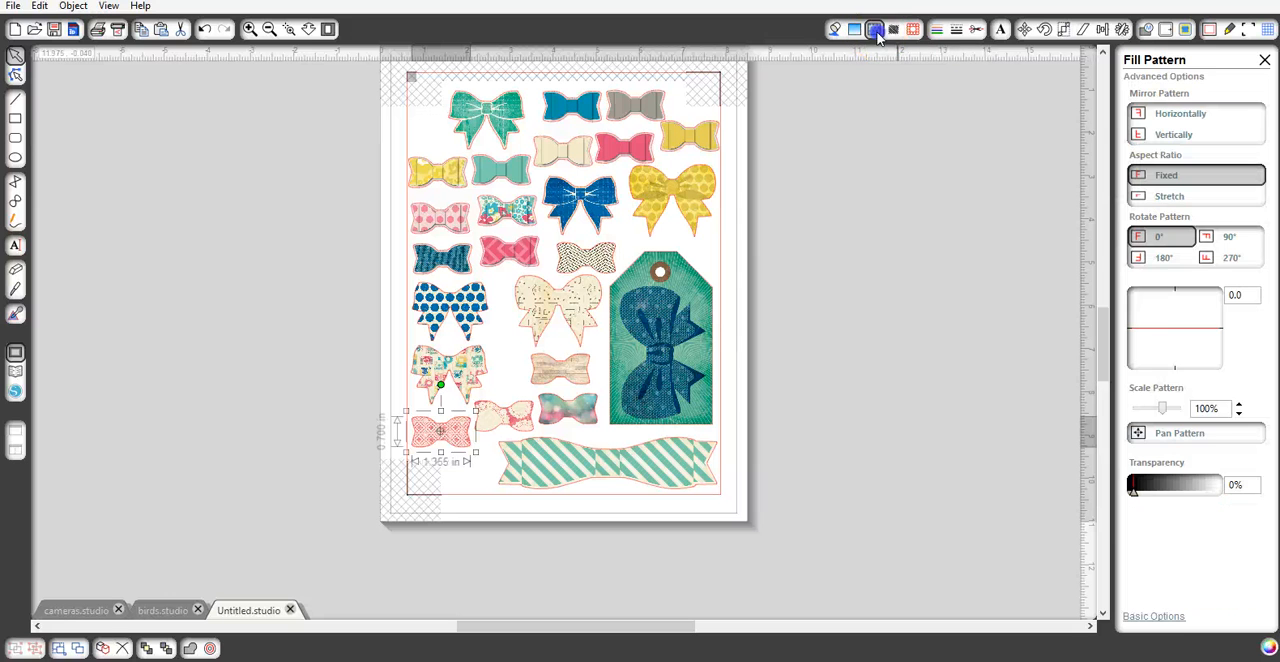
click(1239, 404)
click(1239, 404)
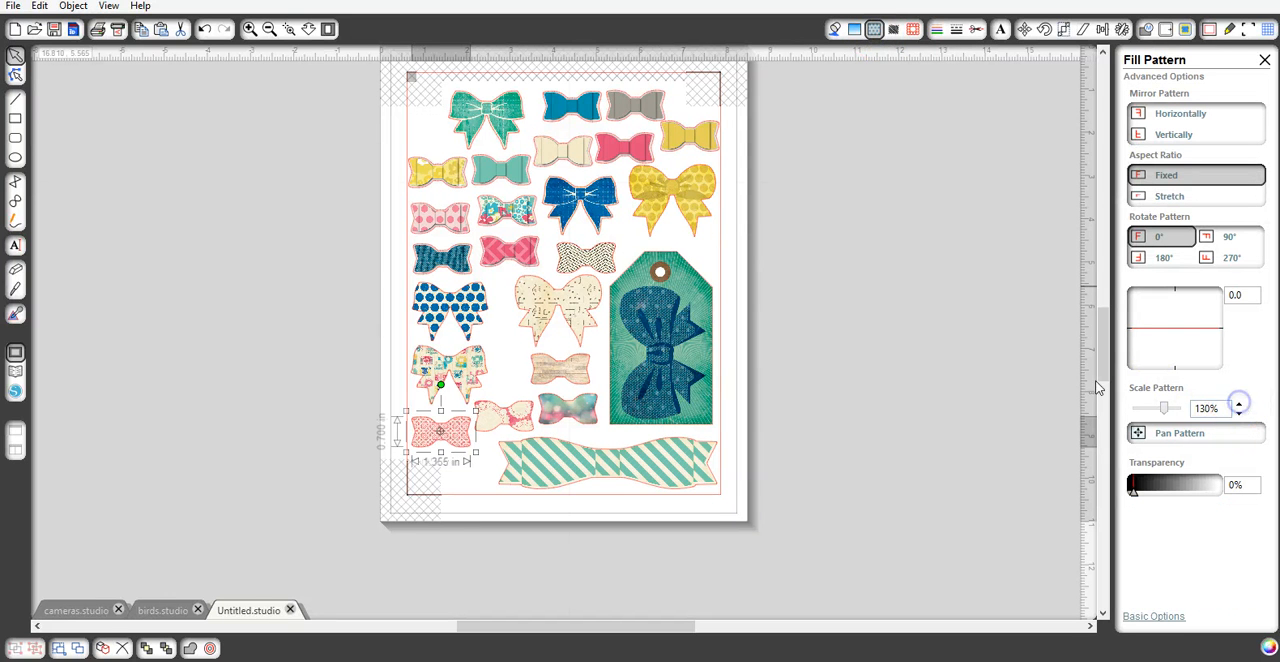
click(250, 30)
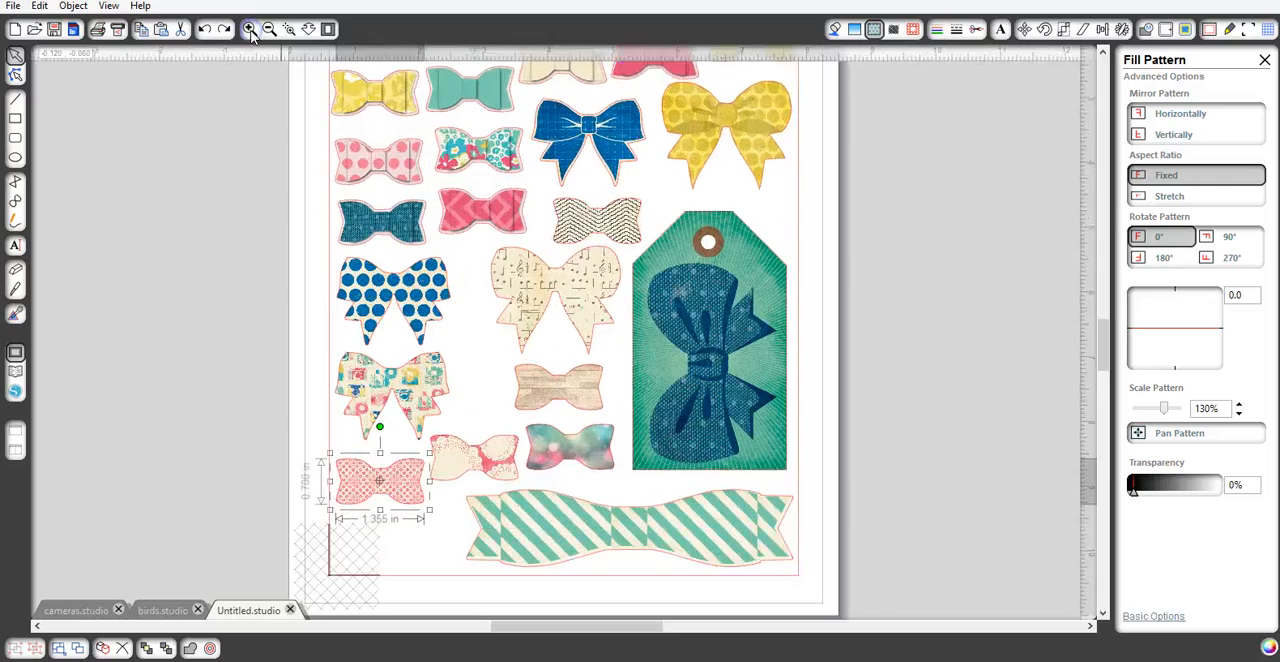
click(250, 30)
scroll(437, 362, down, 3)
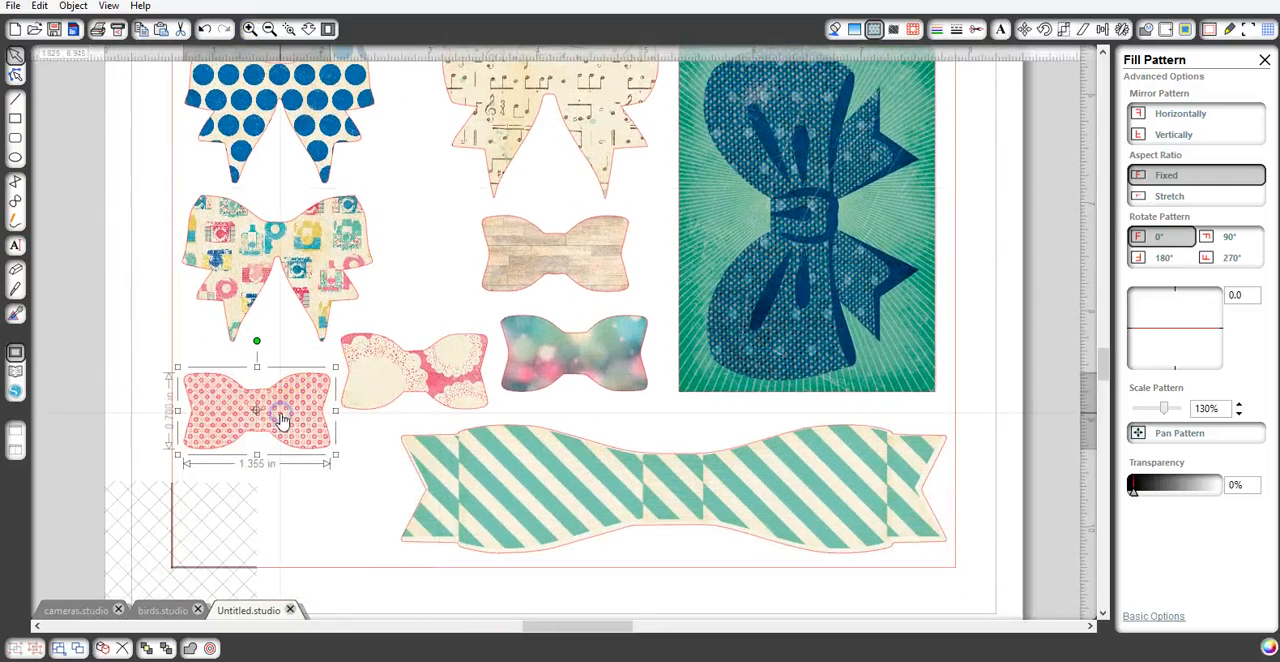
click(1240, 405)
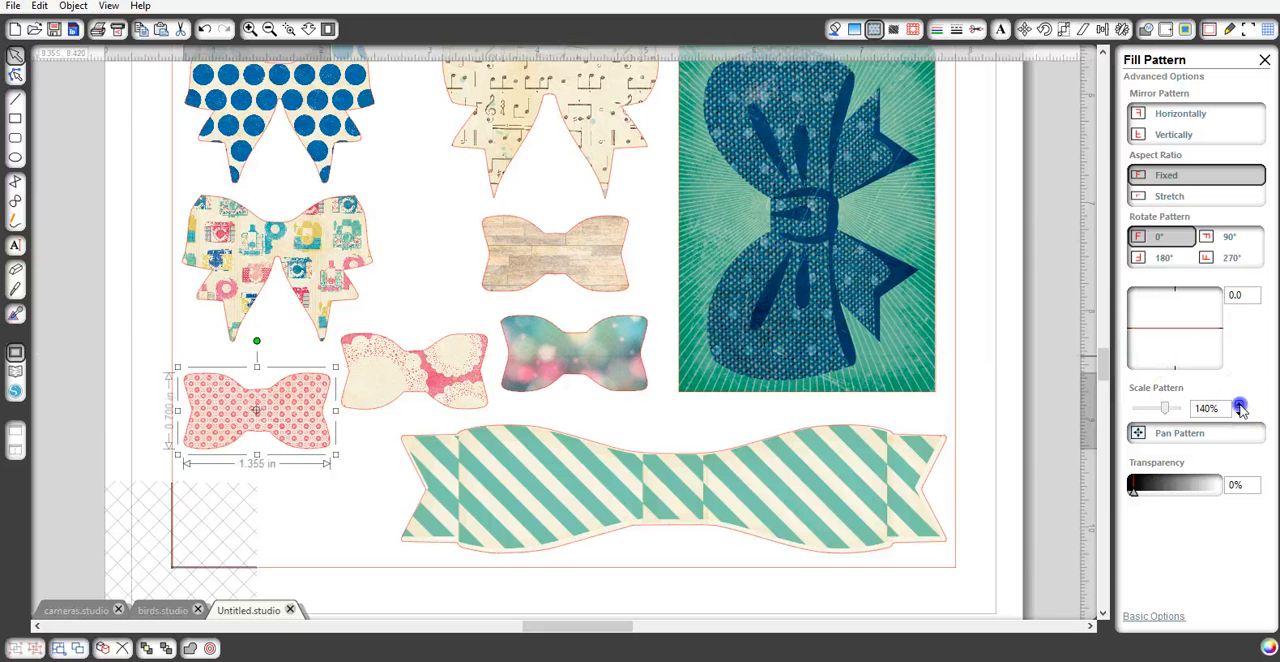
click(1240, 405)
click(1240, 405)
click(1240, 405)
click(1240, 405)
click(1240, 405)
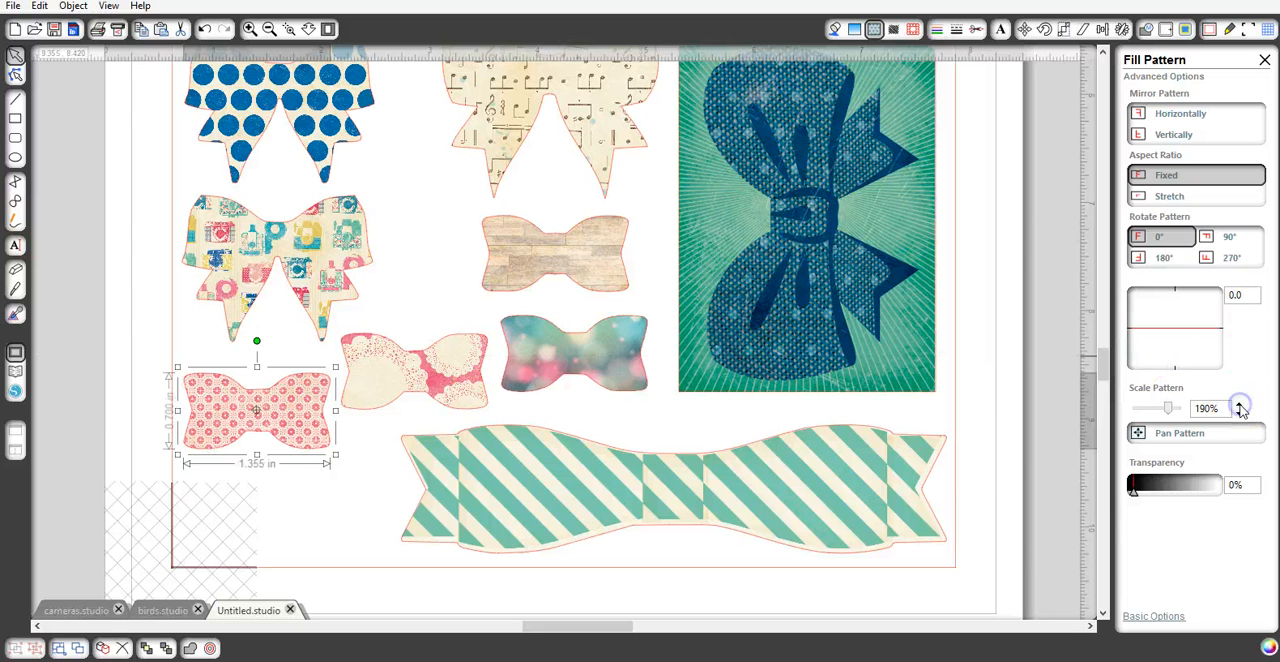
click(1240, 405)
click(1240, 405)
click(1240, 405)
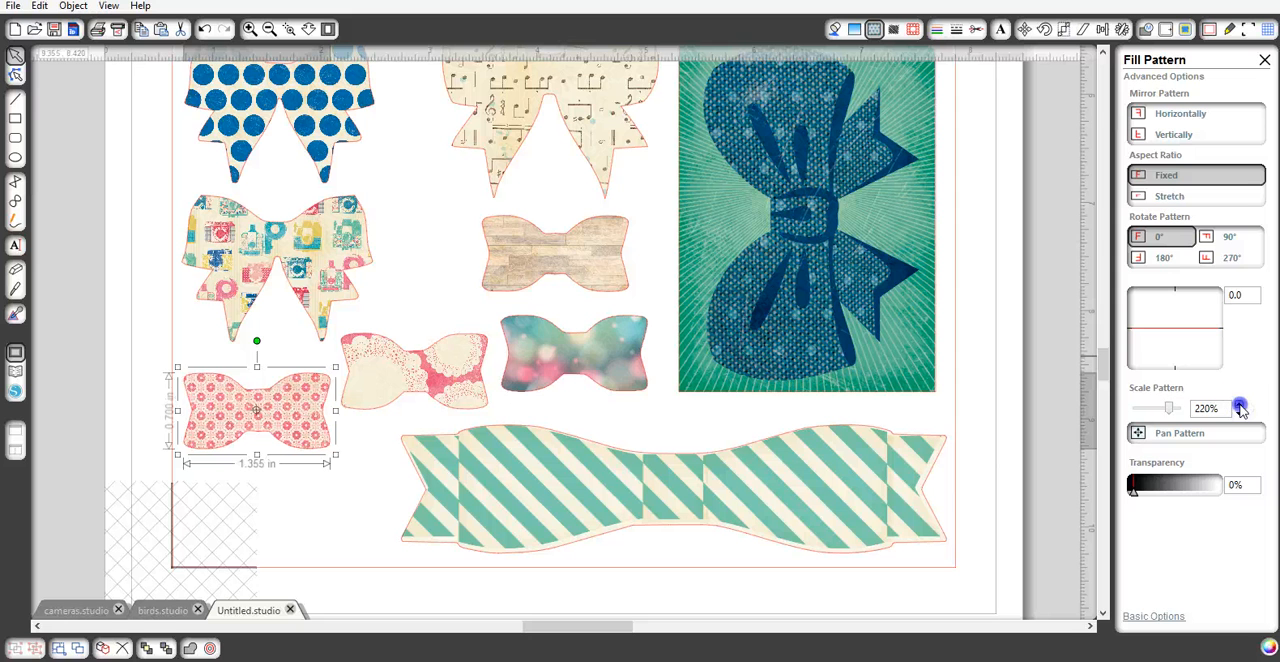
click(1240, 405)
click(1240, 405)
click(1240, 405)
click(1240, 405)
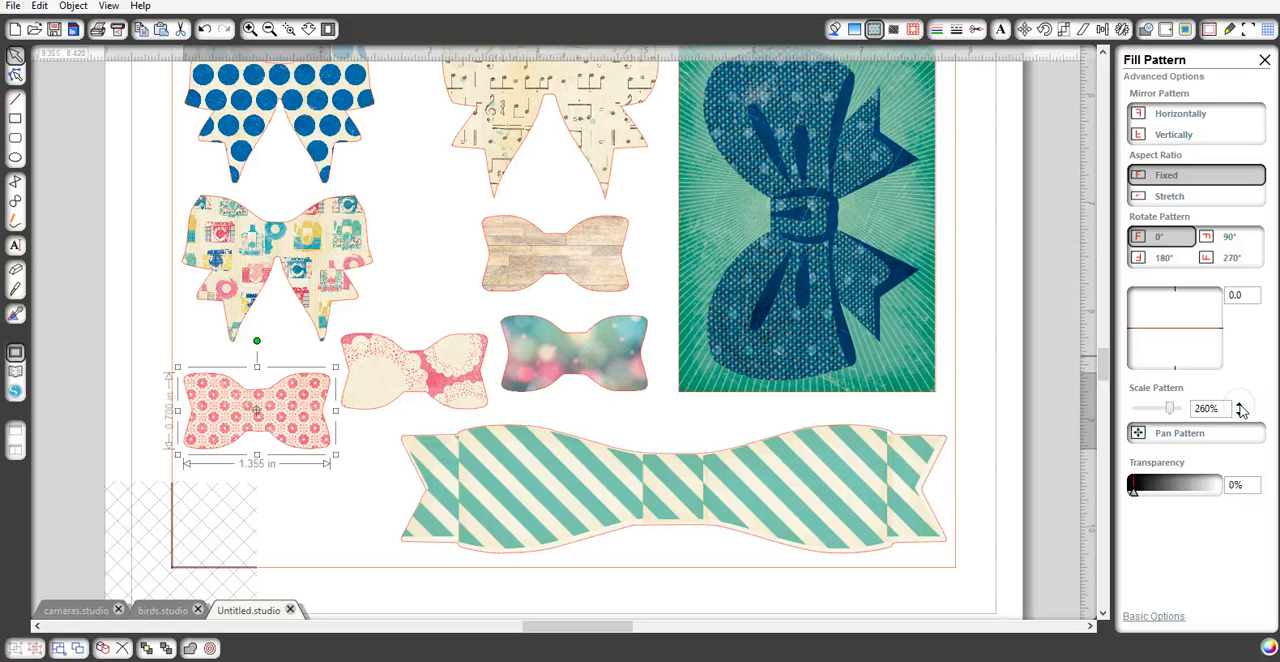
click(1240, 405)
click(1240, 405)
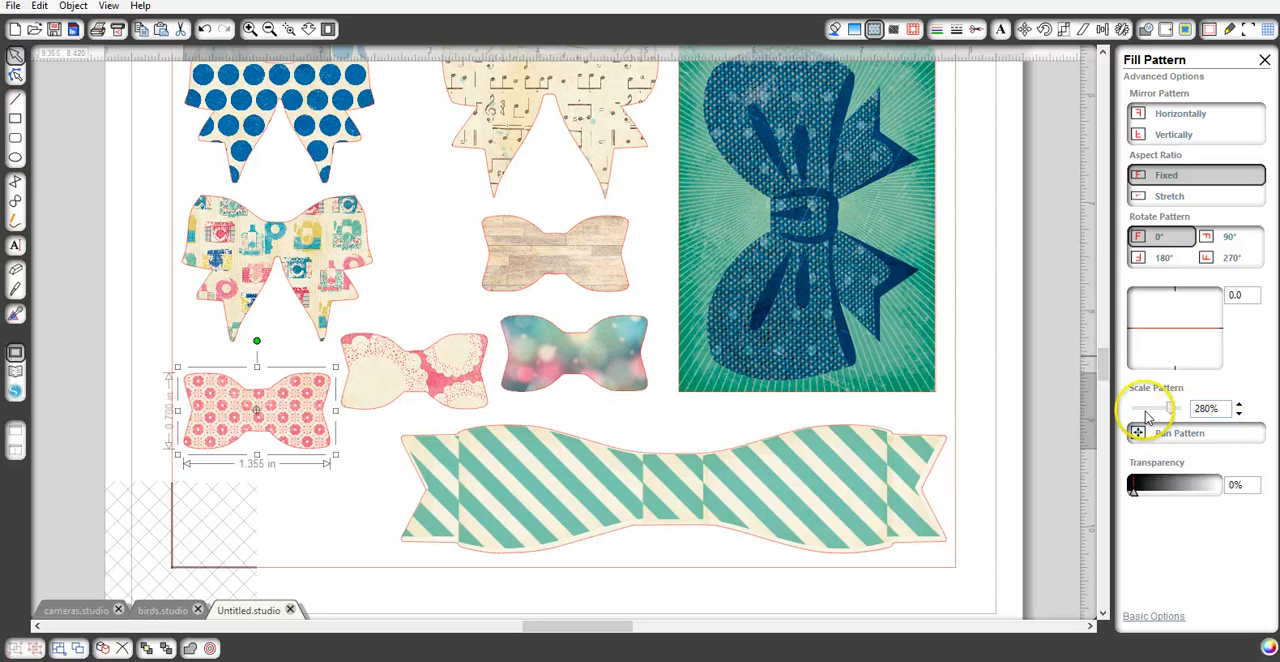
click(328, 30)
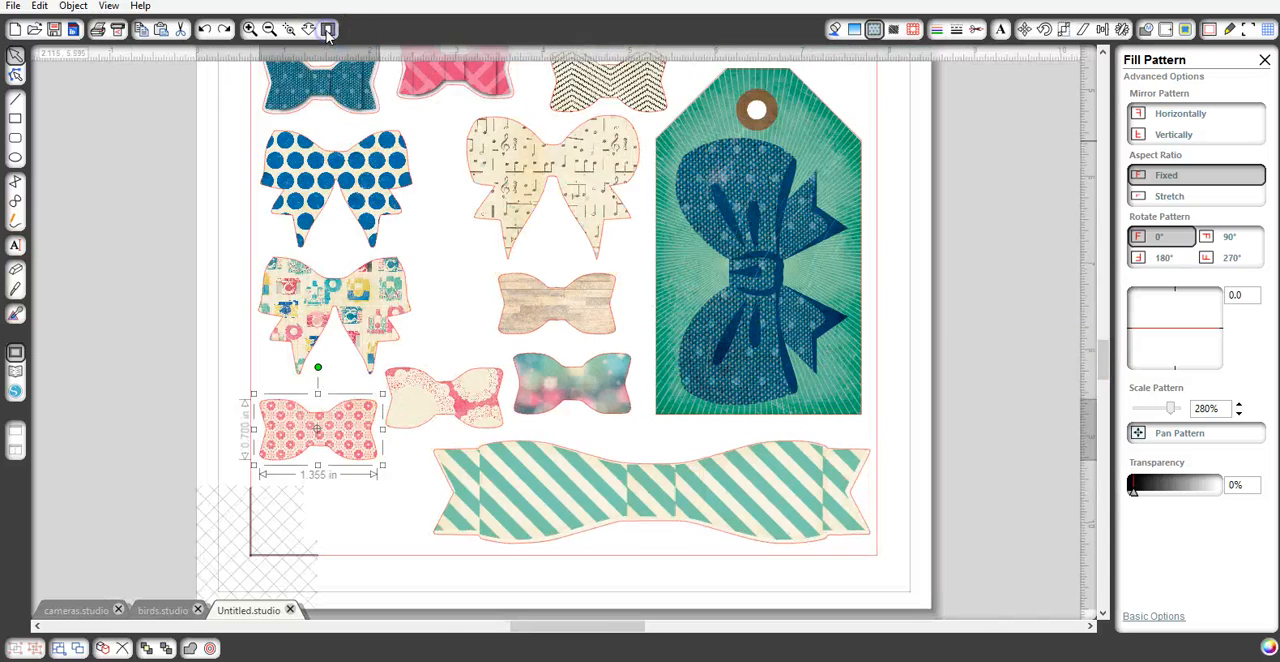
click(1080, 385)
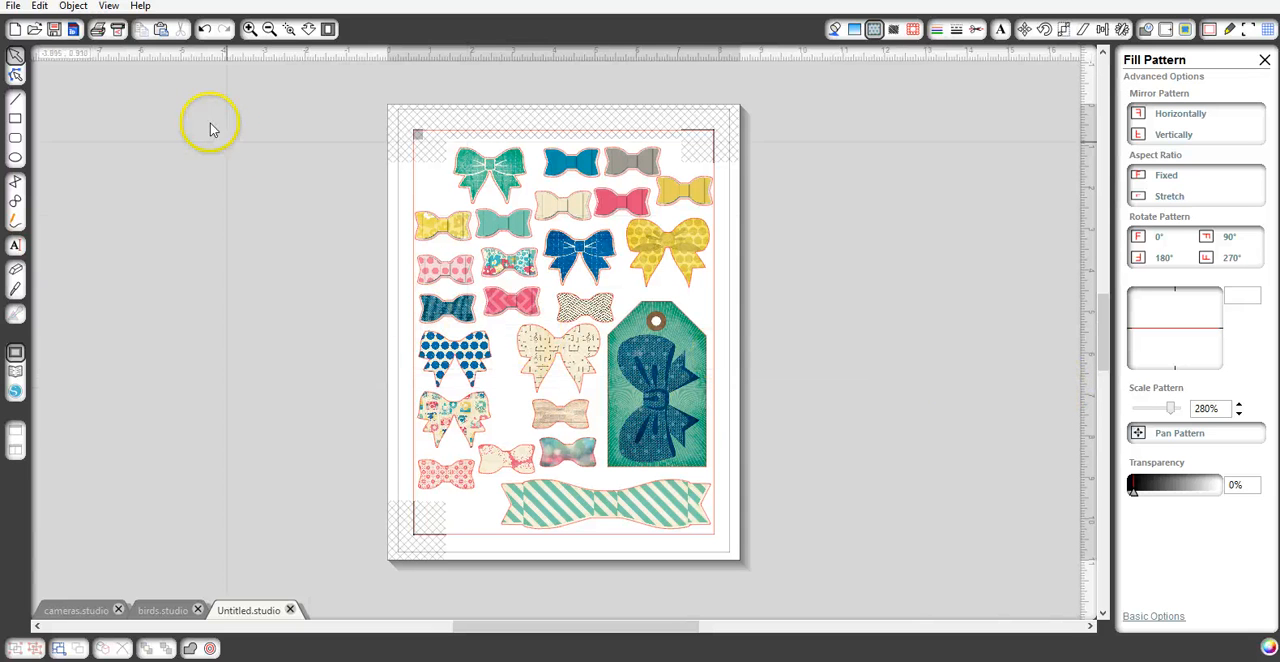
- Start saving the finished sheet to the library under the filename "Bows - Maggie Holmes"
click(13, 7)
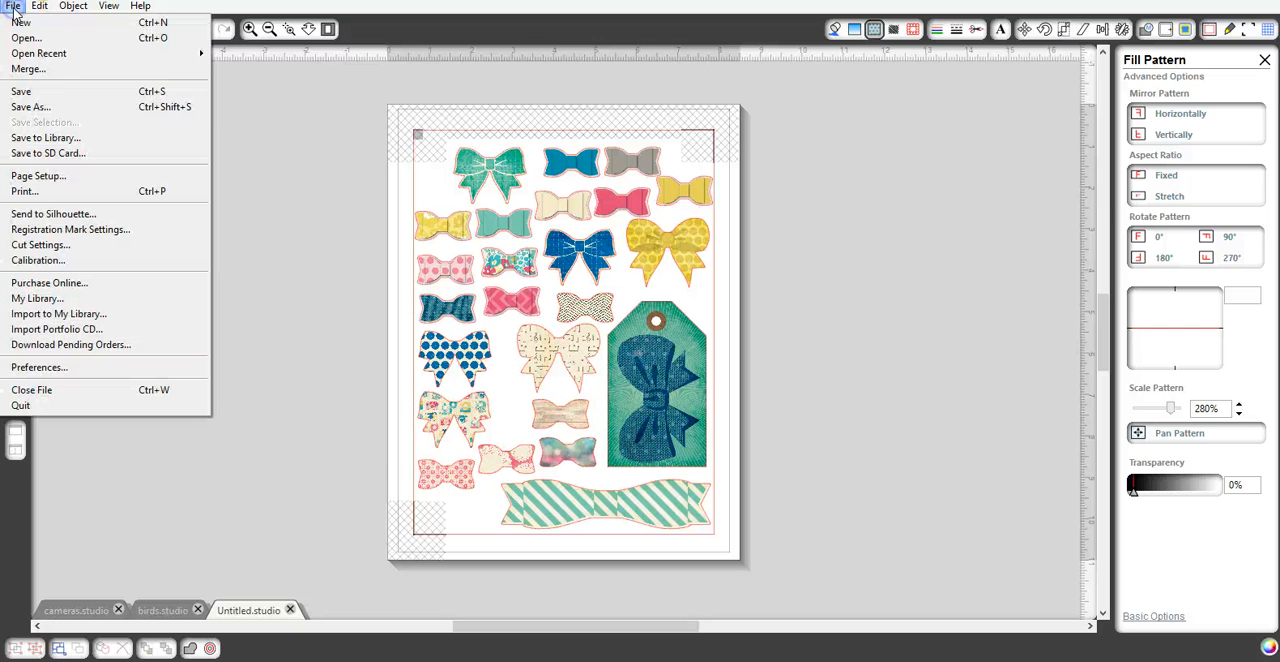
click(47, 140)
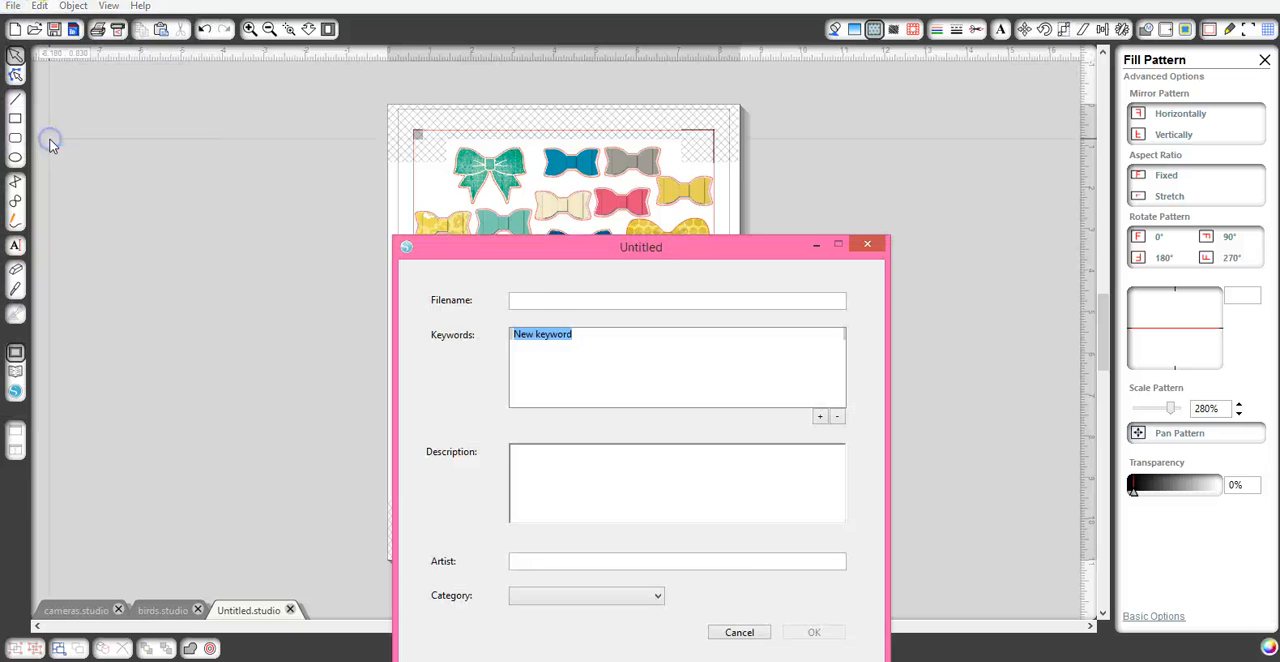
click(540, 303)
text(B)
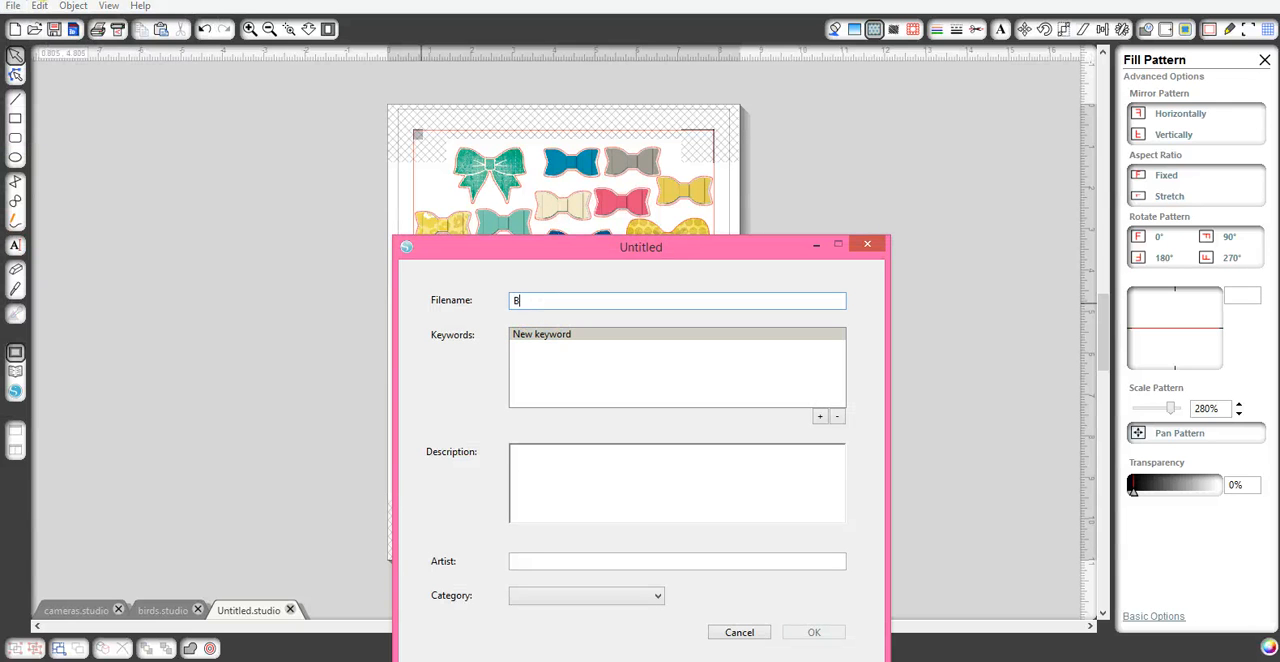
text(ows - Maggie Holmes)
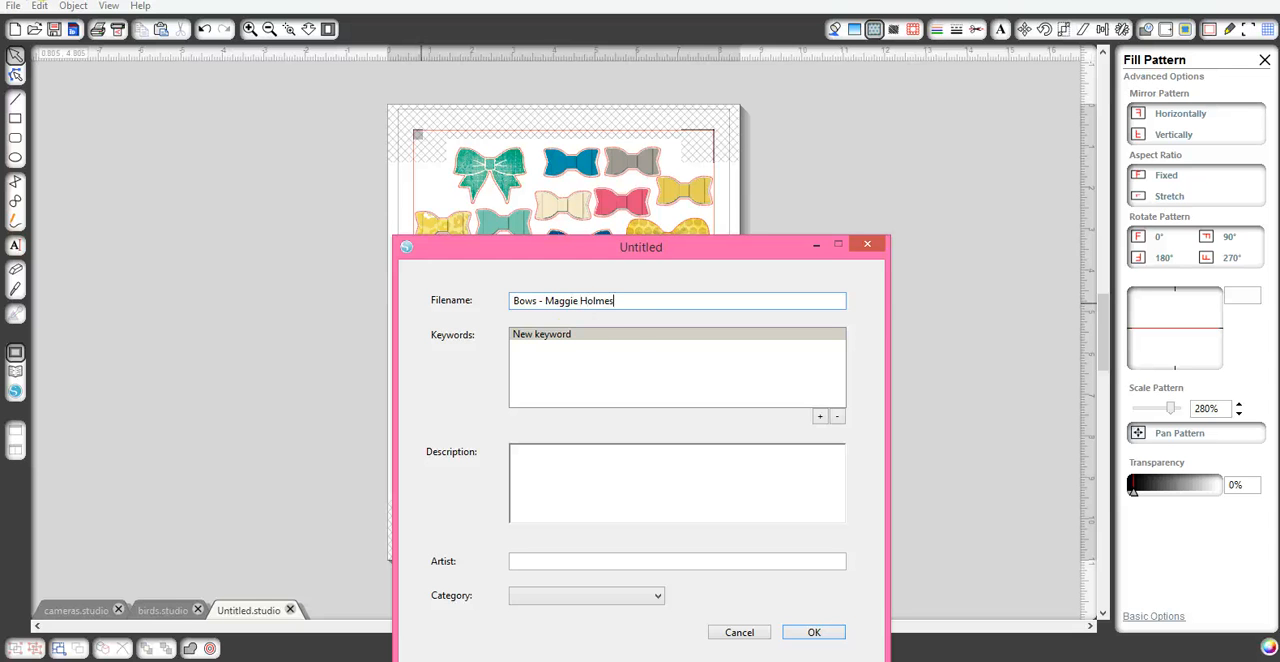
- Add the keywords "Bow", "bows", "maggie" and "holmes" to the library entry
click(608, 335)
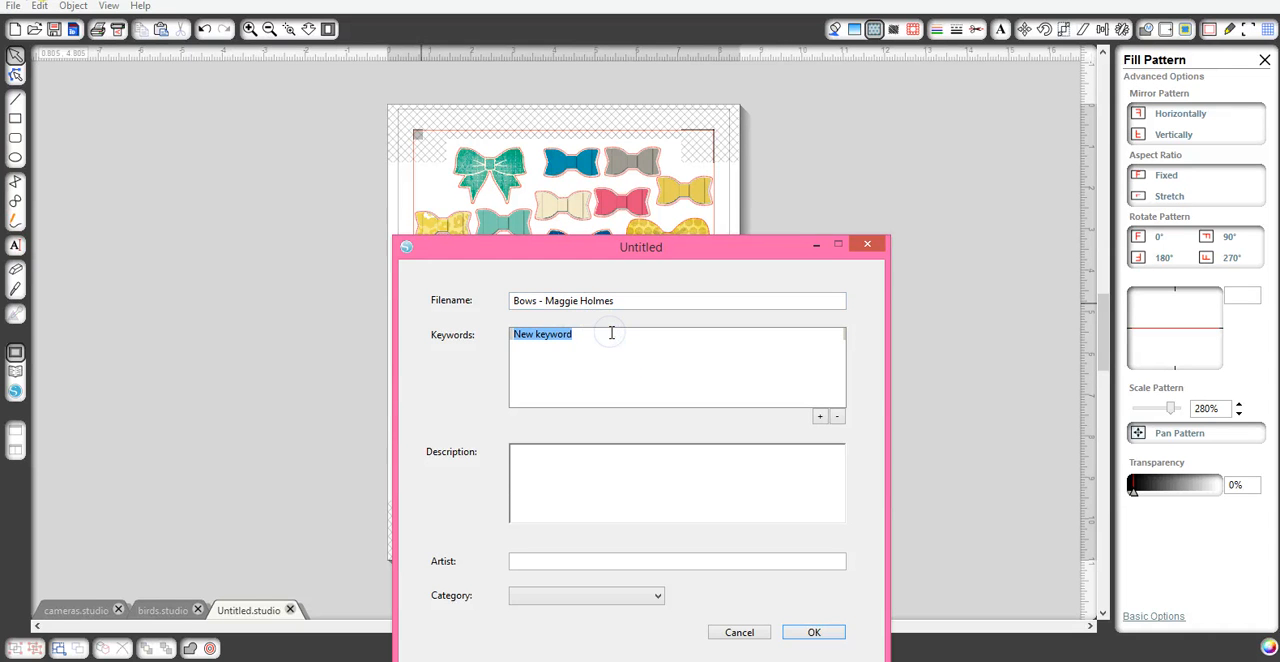
text(Bow)
click(819, 416)
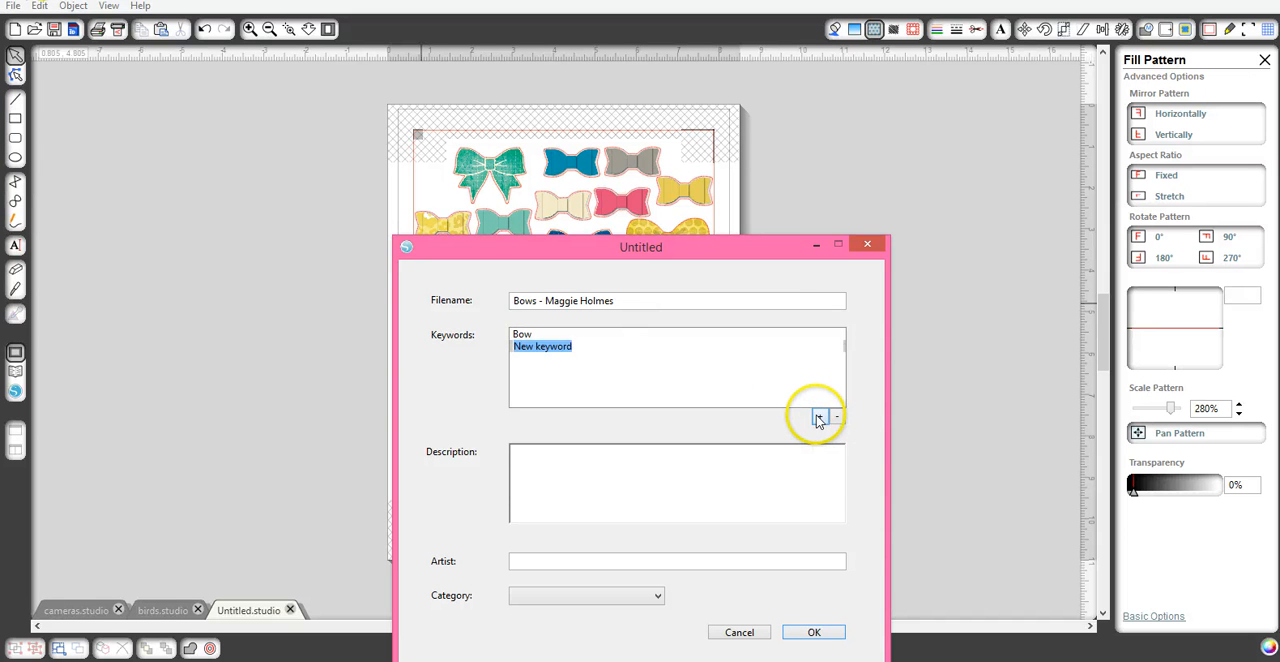
text(bows)
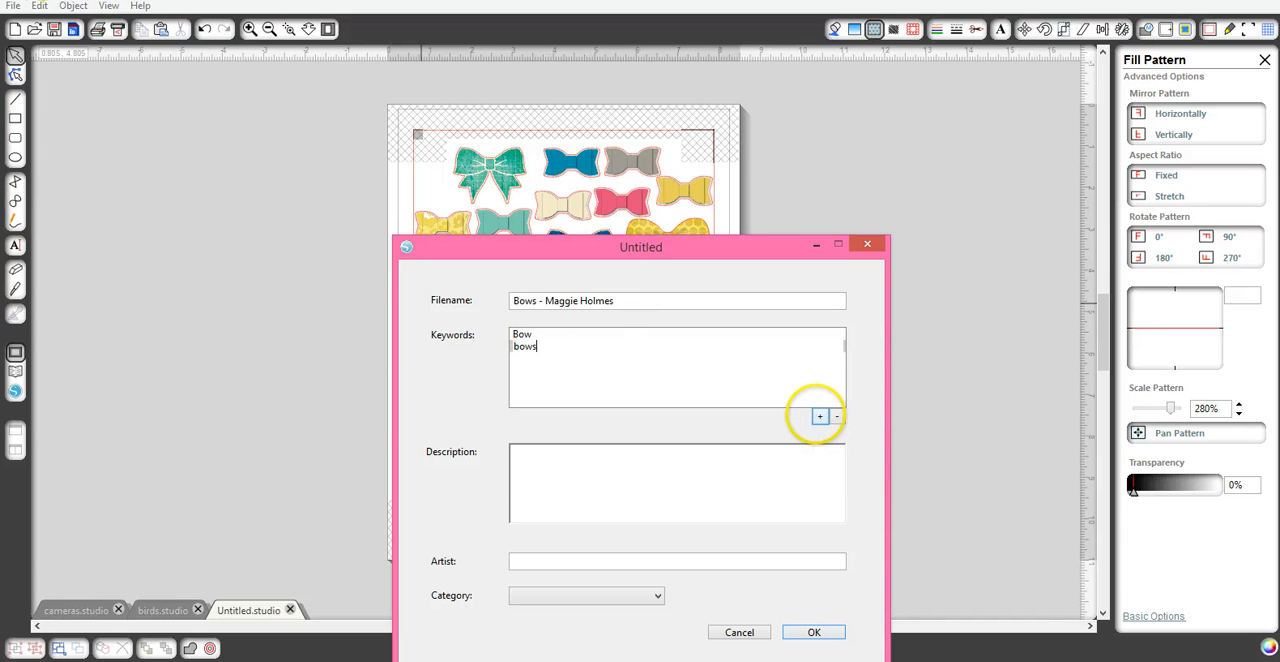
click(820, 417)
text(maggie)
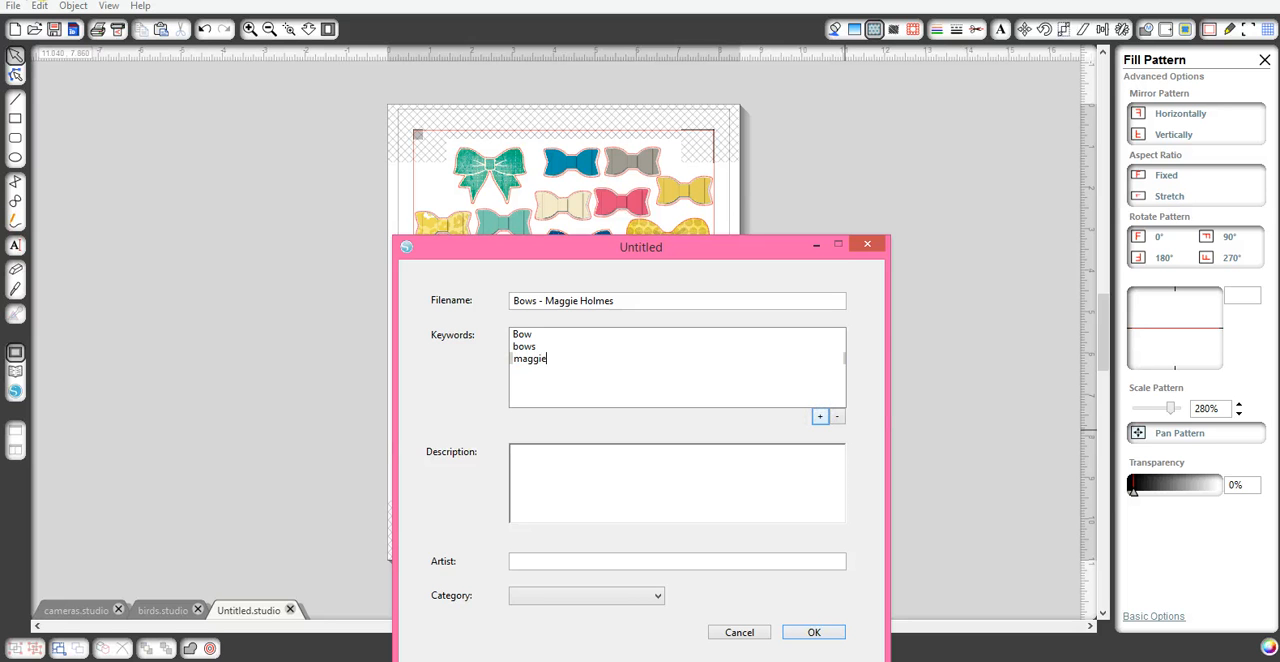
click(820, 417)
text(holmes)
- Credit the artist as "Maggie Holmes - Crate Paper", assign the Print and Cut category and finish saving the library entry
click(637, 560)
text(Maggie Holmes - Crate Paper)
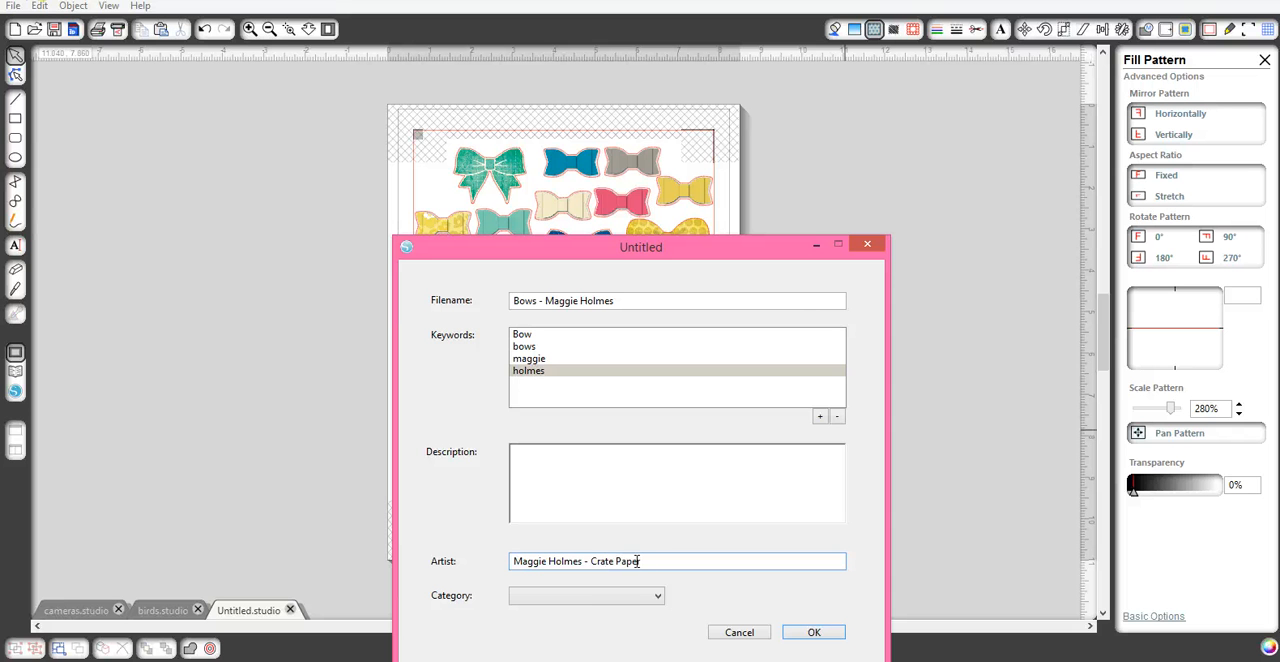
click(609, 595)
click(562, 607)
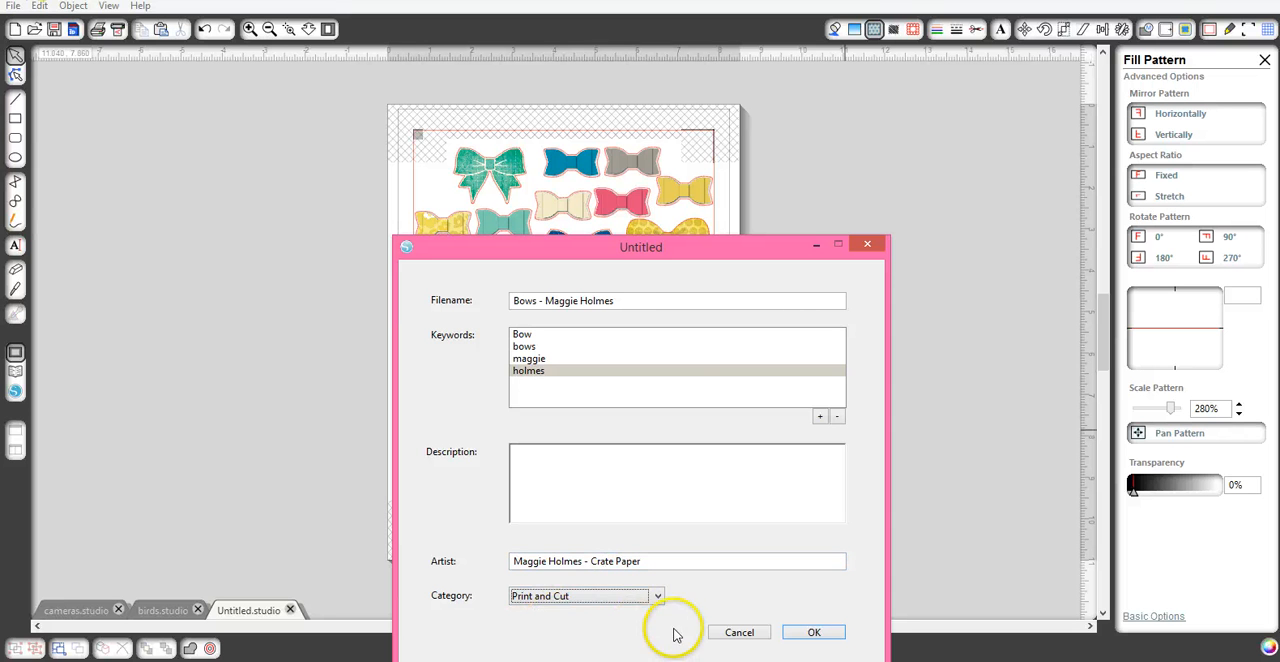
click(812, 633)
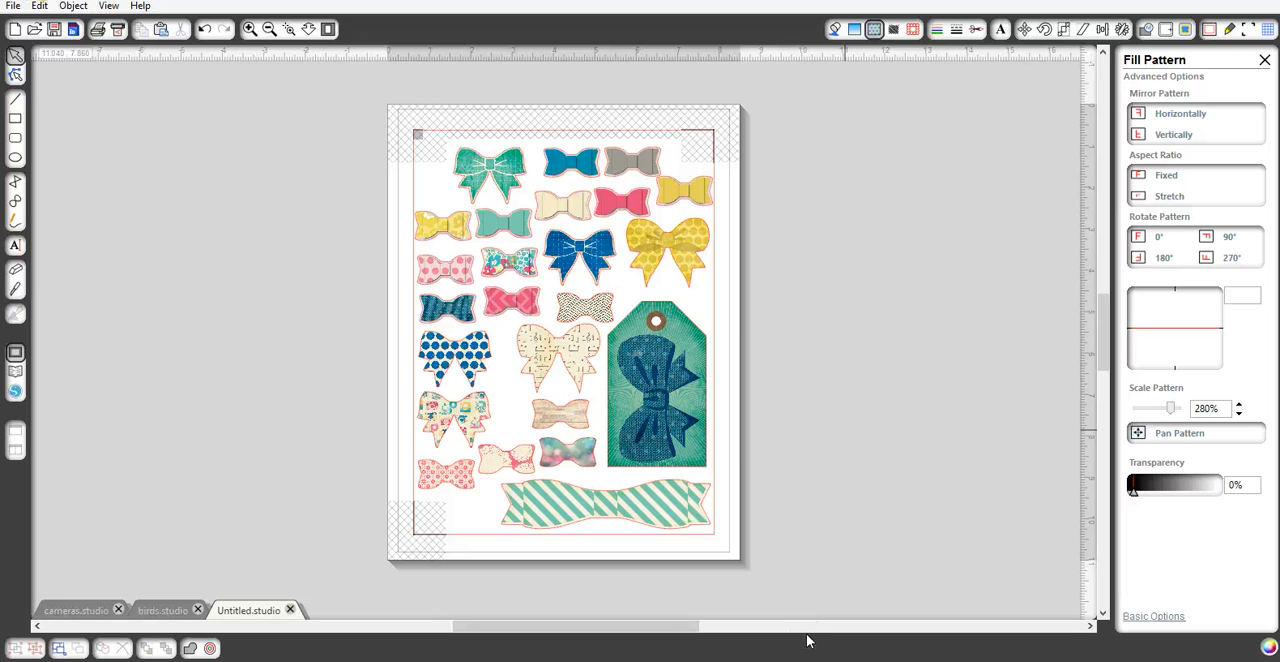
- Move the Bows - Maggie Holmes design from My Own Designs into the CP-MaggieHolmes library folder and open that folder
click(15, 371)
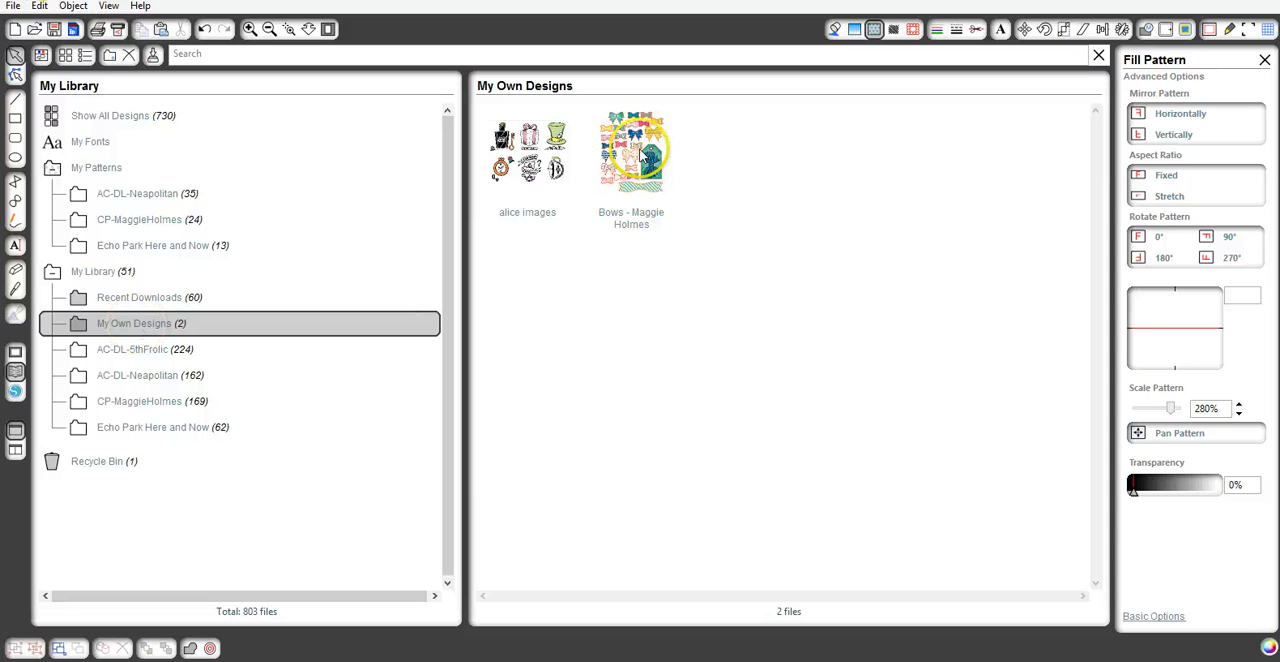
drag(635, 138, 168, 403)
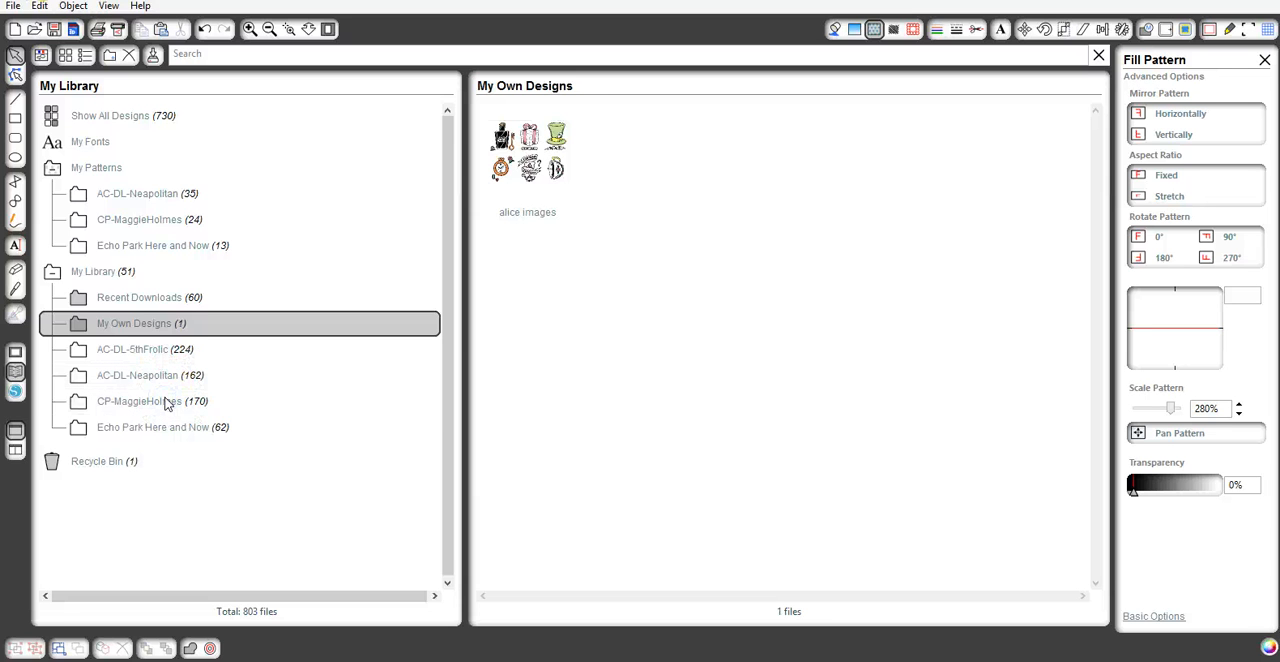
click(167, 403)
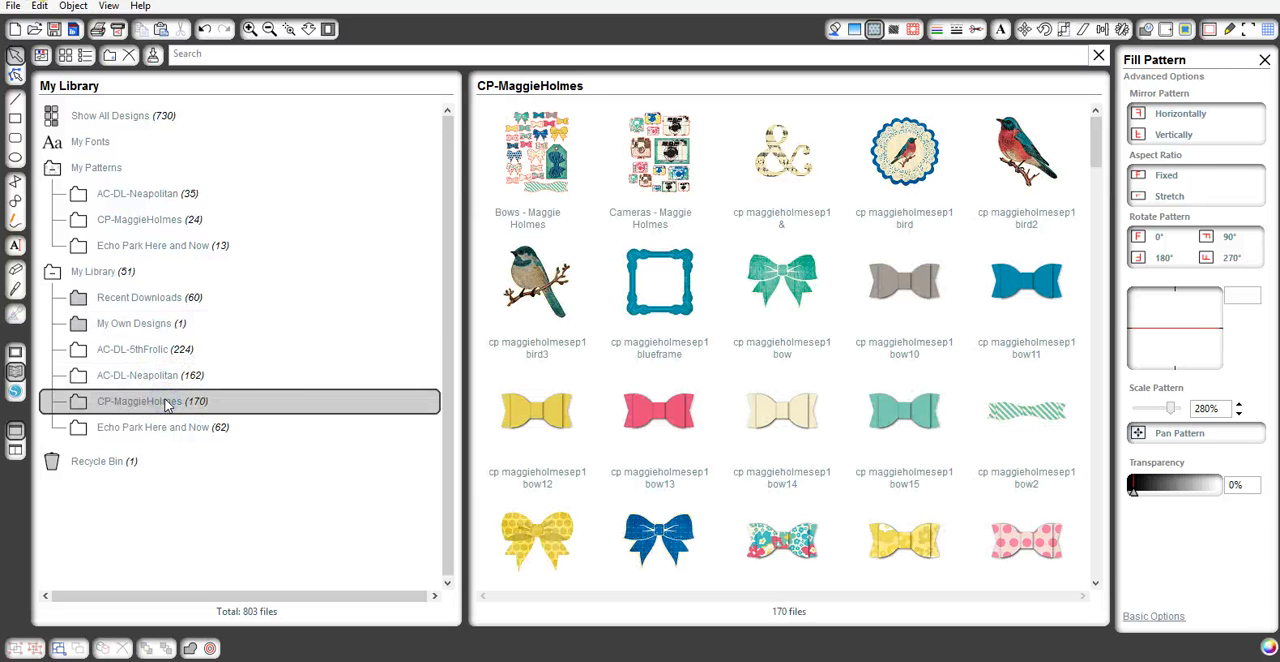
- Insert the saved Bows - Maggie Holmes design from the library, move it off the page and display the cut lines
double_click(557, 165)
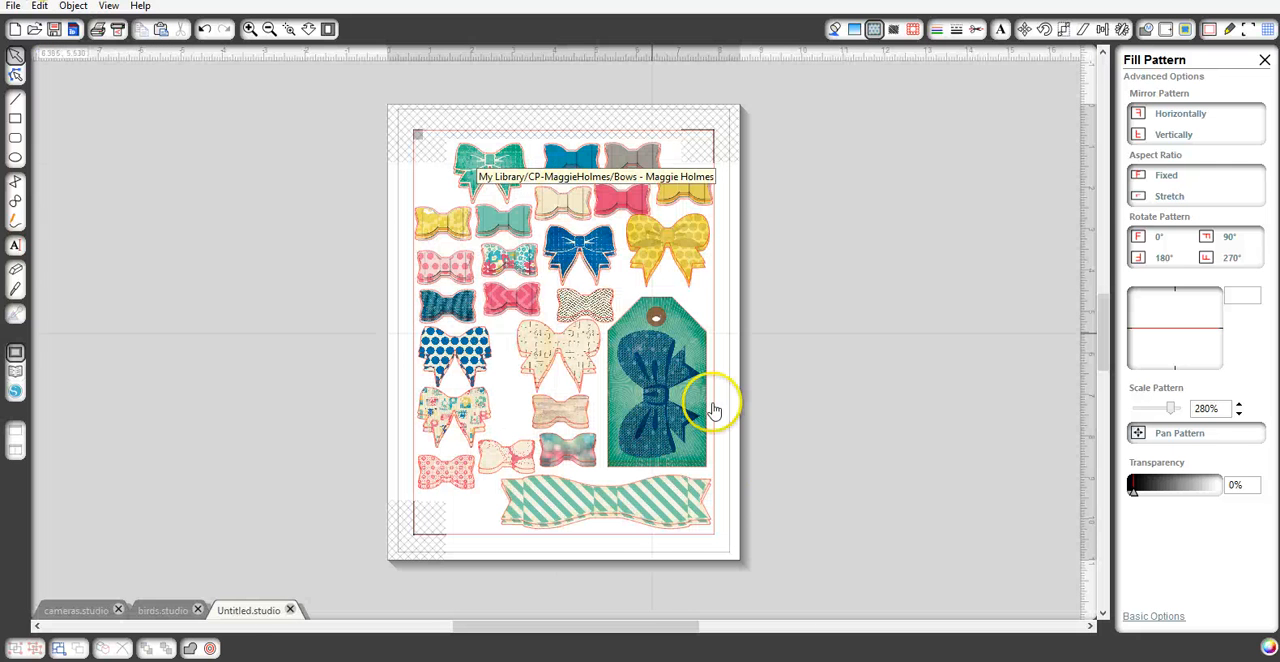
drag(645, 362, 347, 302)
click(975, 29)
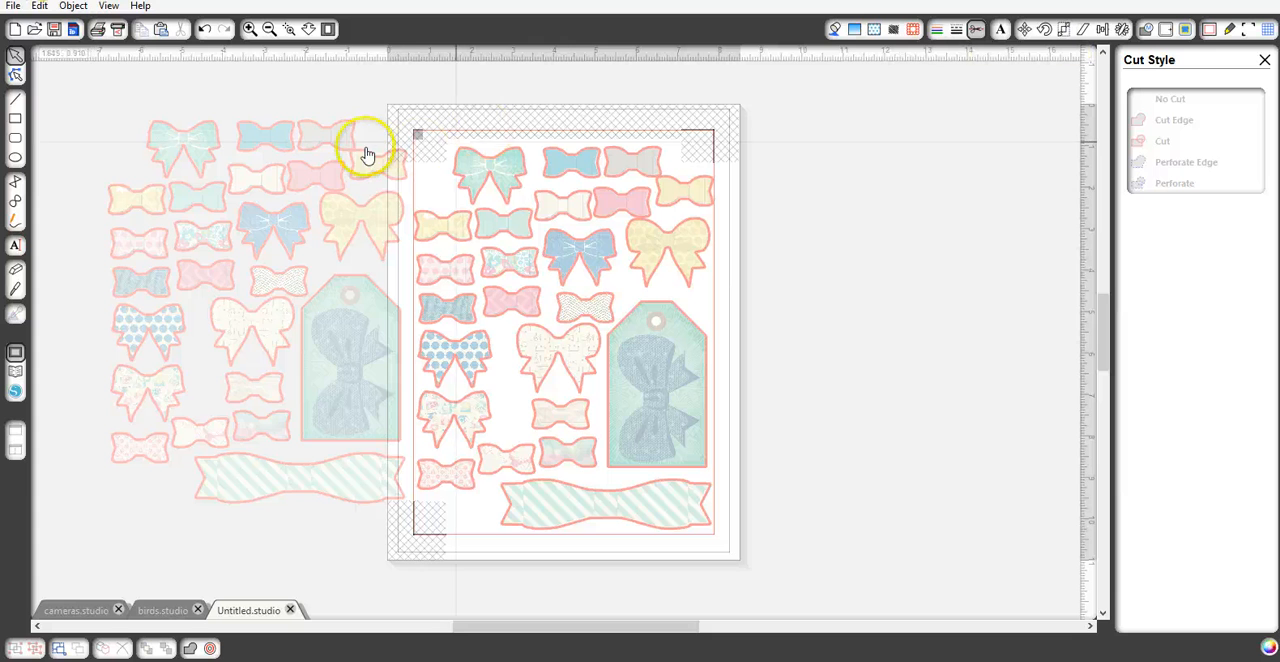
- Delete the duplicate bow sheet beside the page and leave the cut-line view by showing the fill color options
click(334, 140)
key(Delete)
click(835, 29)
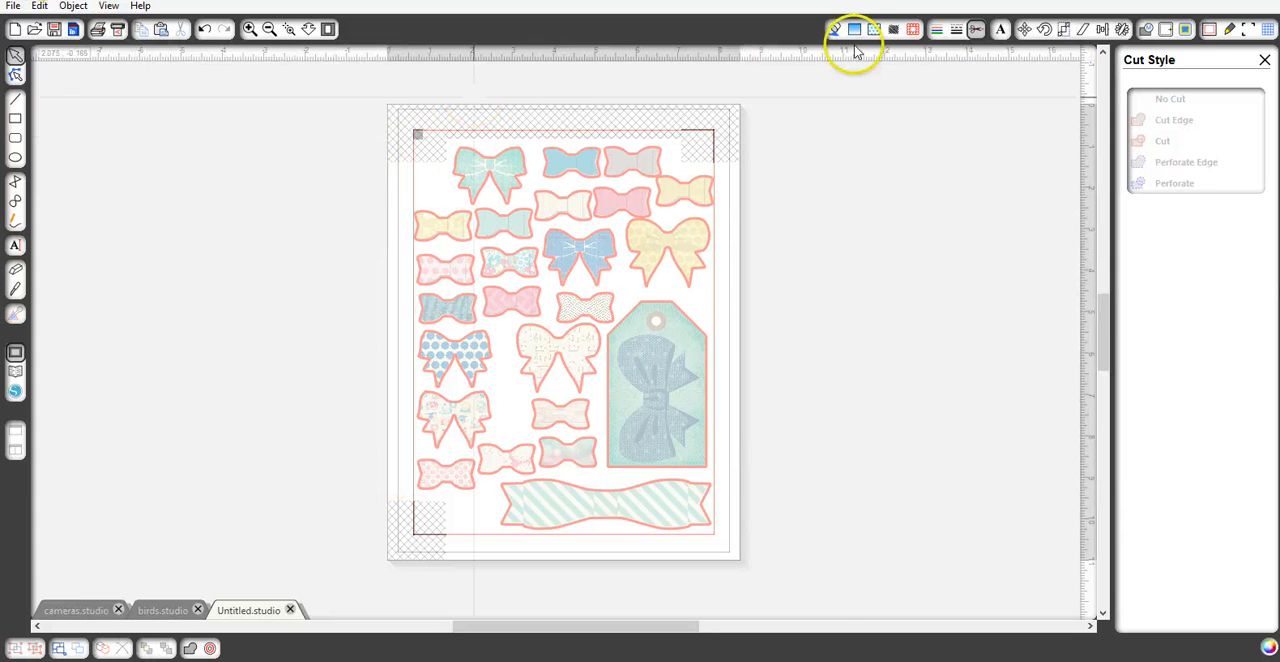
click(847, 152)
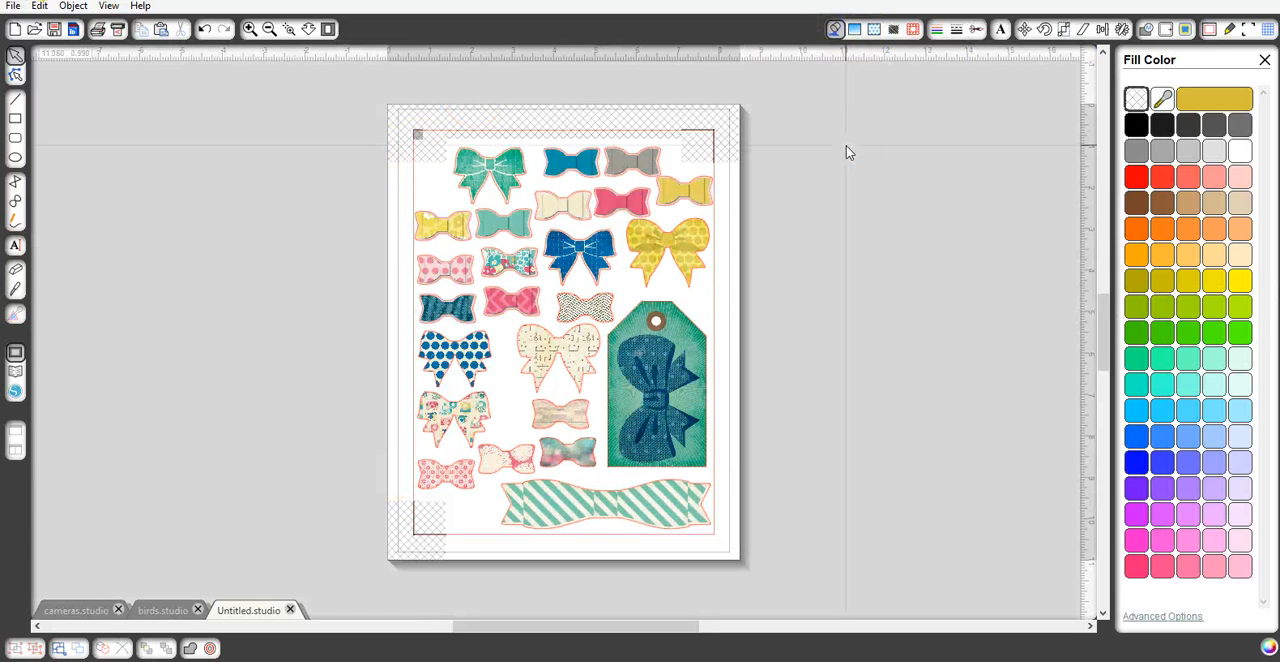